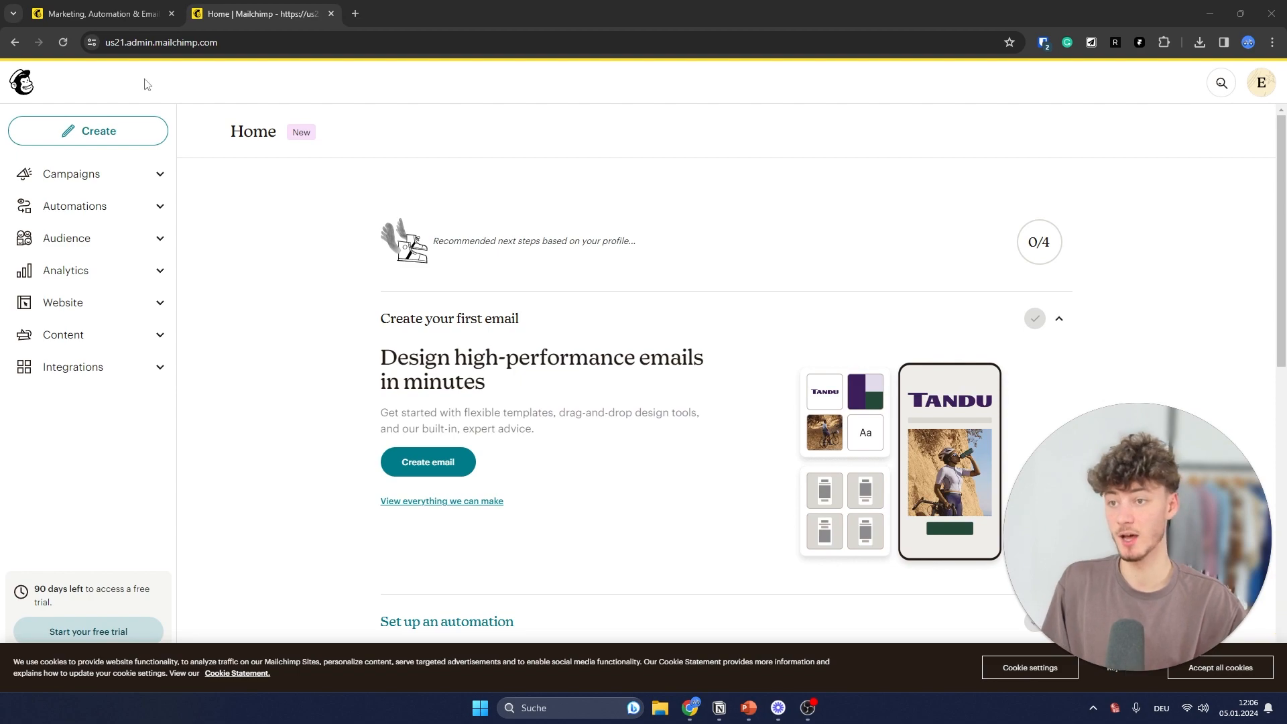
# - Look over the public Mailchimp landing page, the account home dashboard and the campaigns list
pyautogui.click(101, 14)
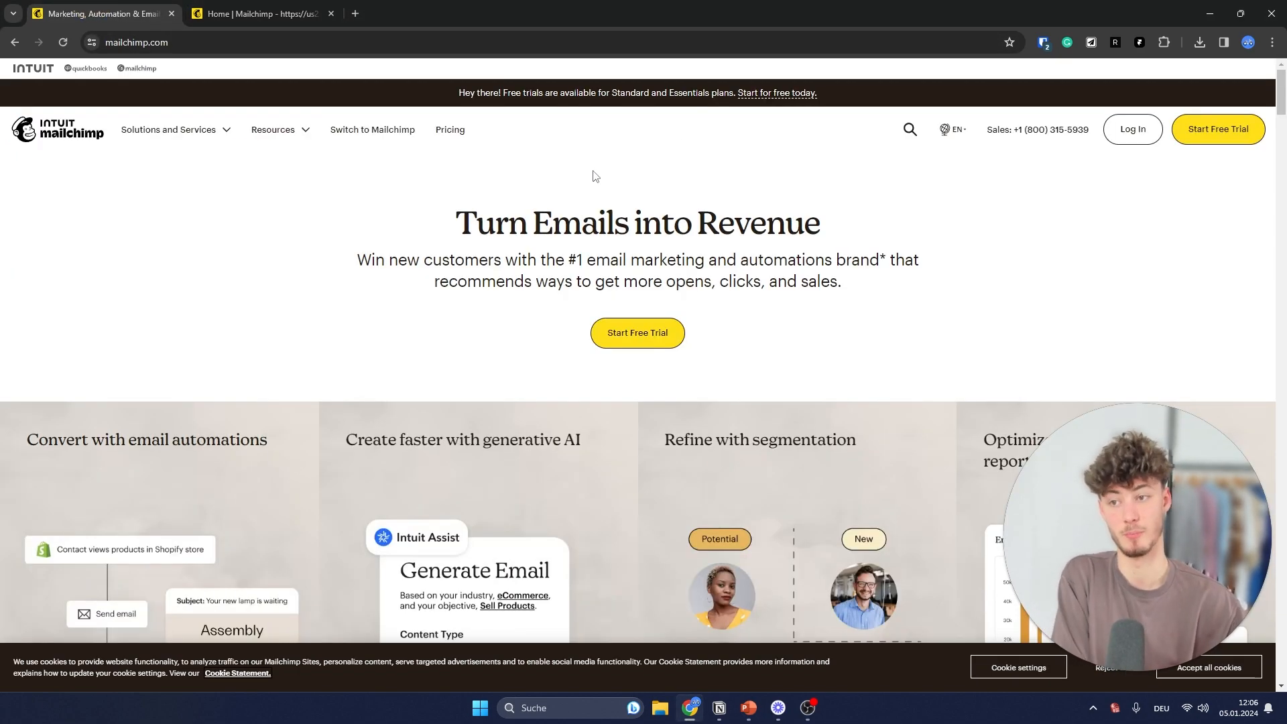
pyautogui.scroll(-1, 585, 193)
pyautogui.scroll(1, 598, 267)
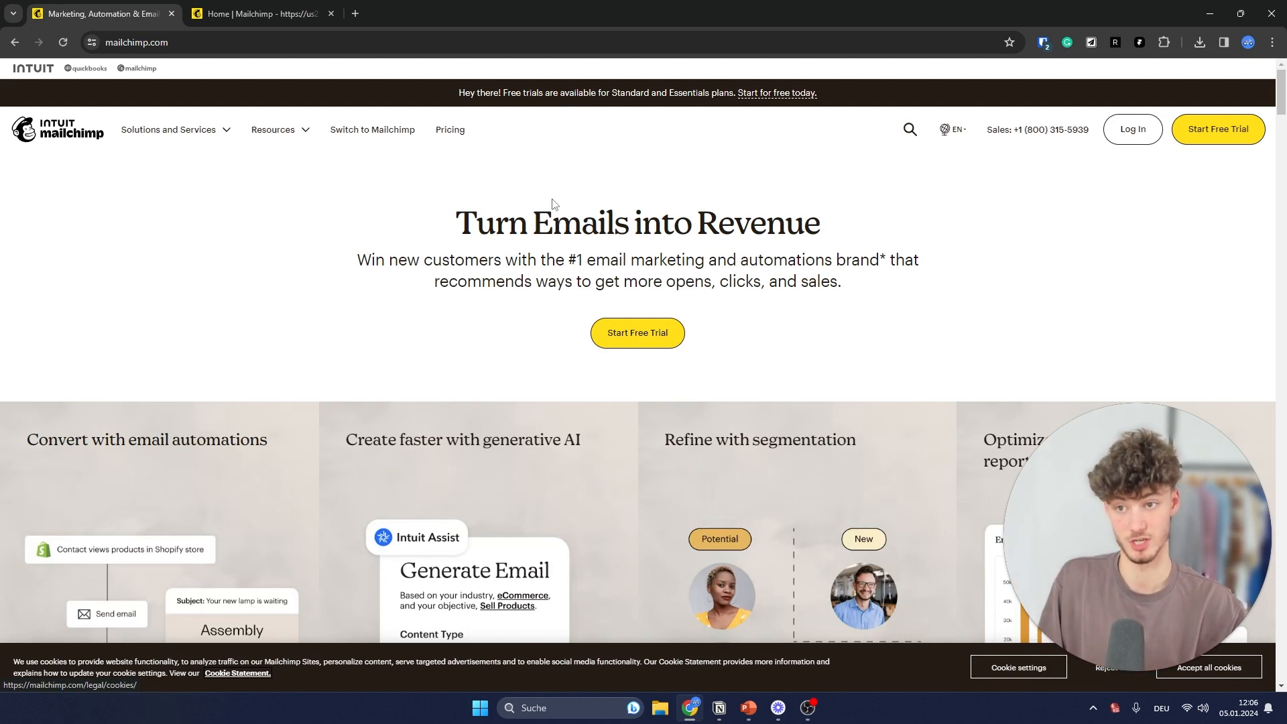
pyautogui.hotkey('ctrl', 'Tab')
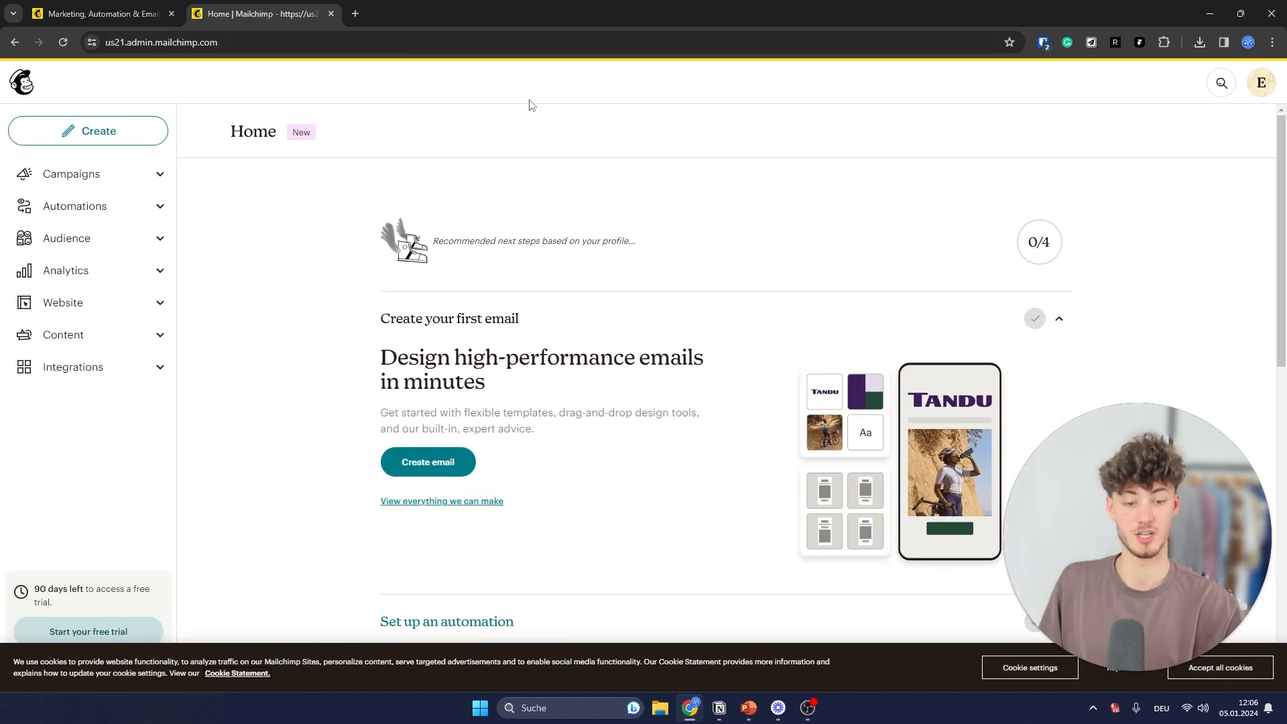
pyautogui.scroll(-3, 536, 207)
pyautogui.scroll(3, 477, 230)
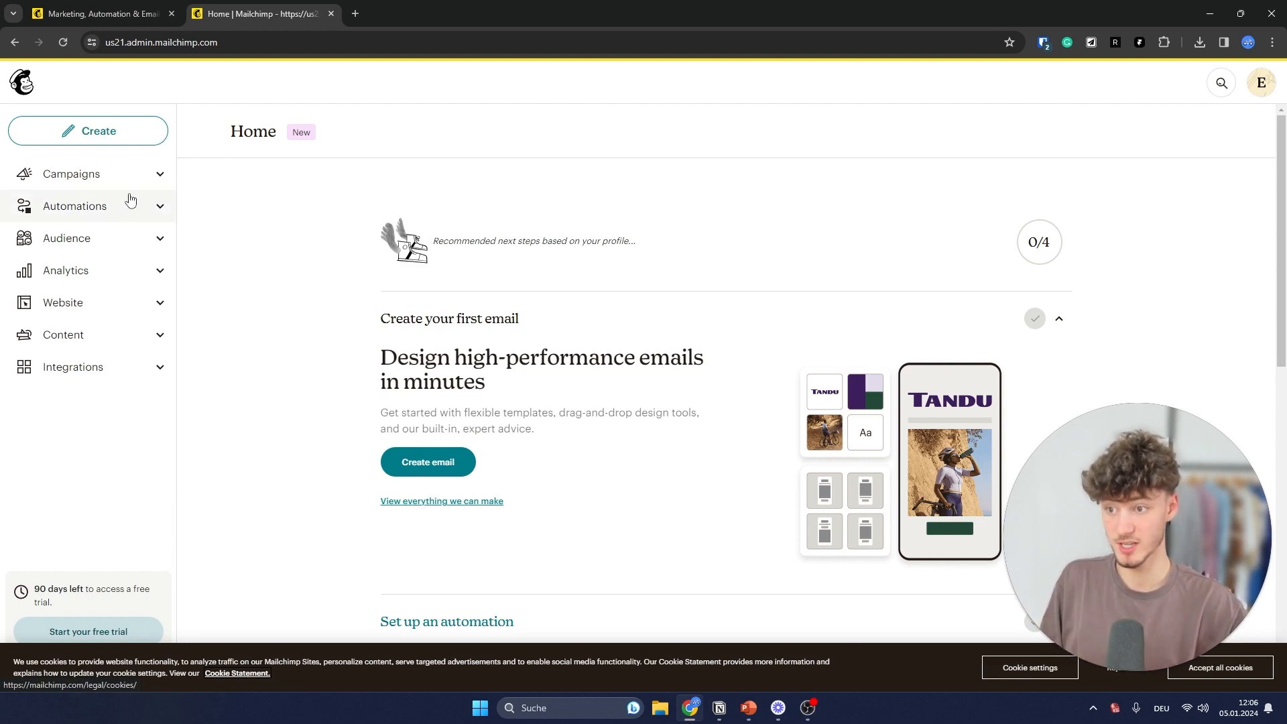
pyautogui.click(118, 173)
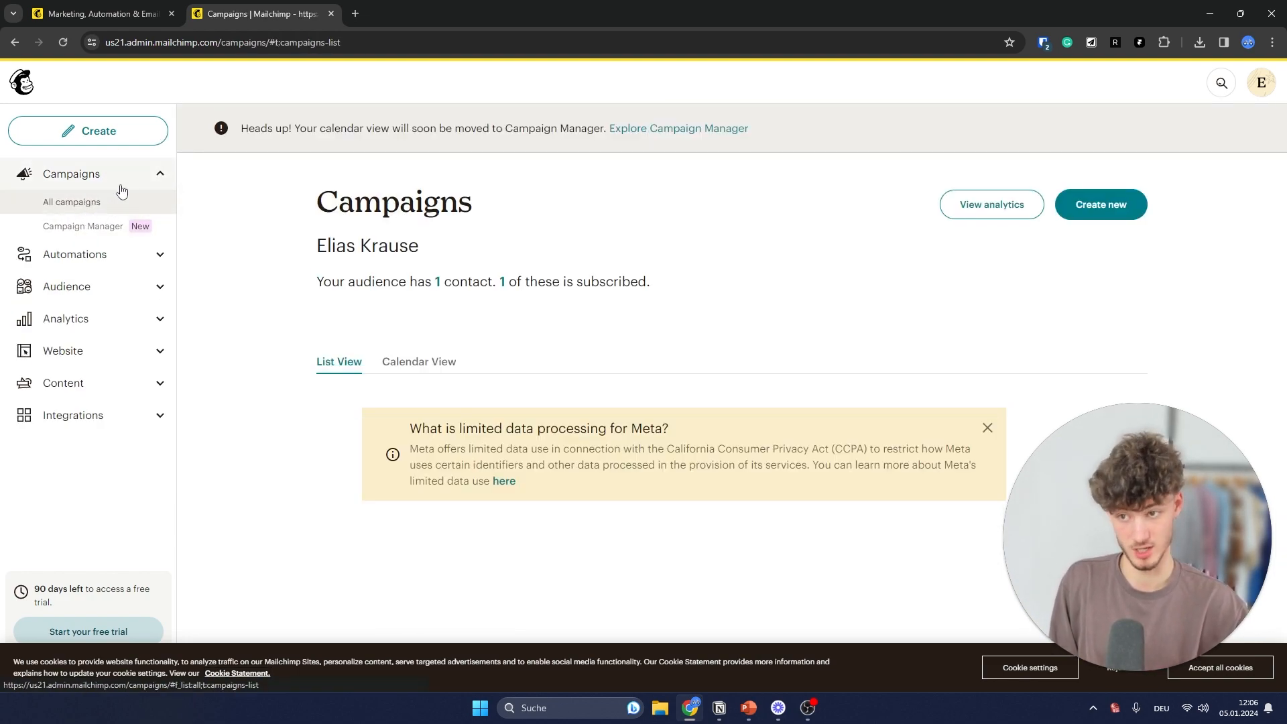
pyautogui.click(121, 176)
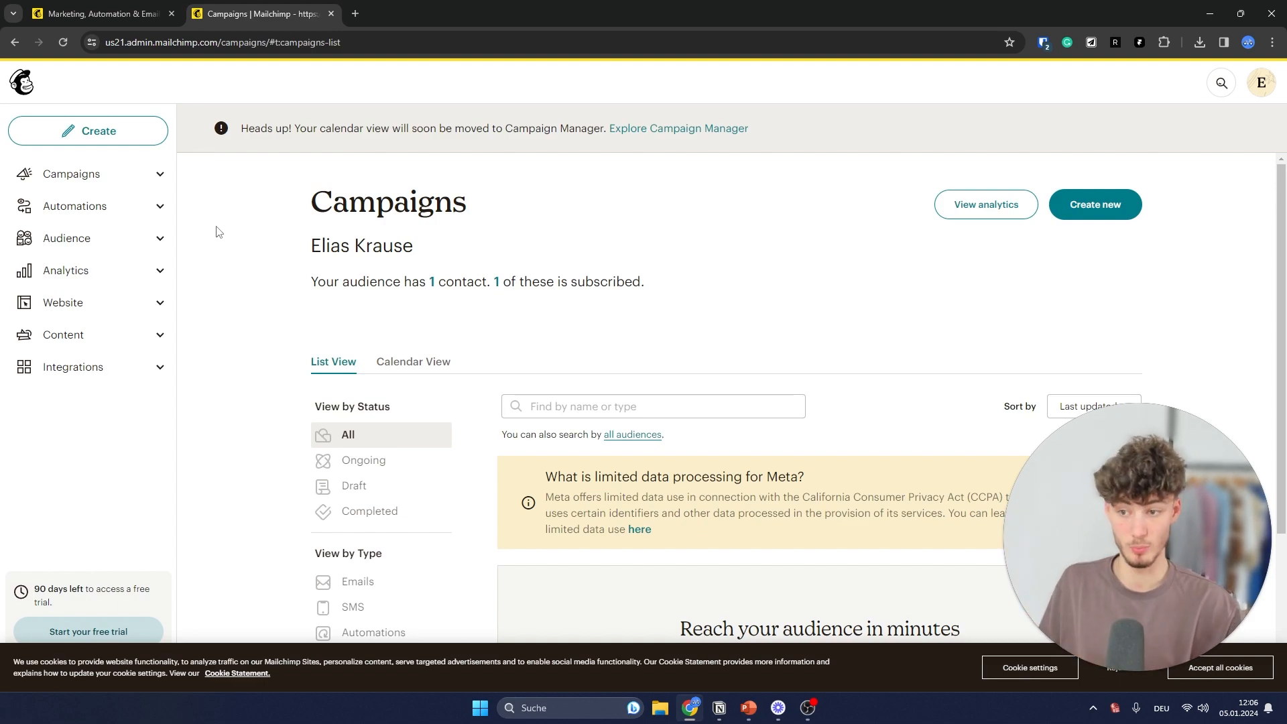
# - From the Audience dashboard, start adding contacts, try importing from another service, then leave that page
pyautogui.click(158, 238)
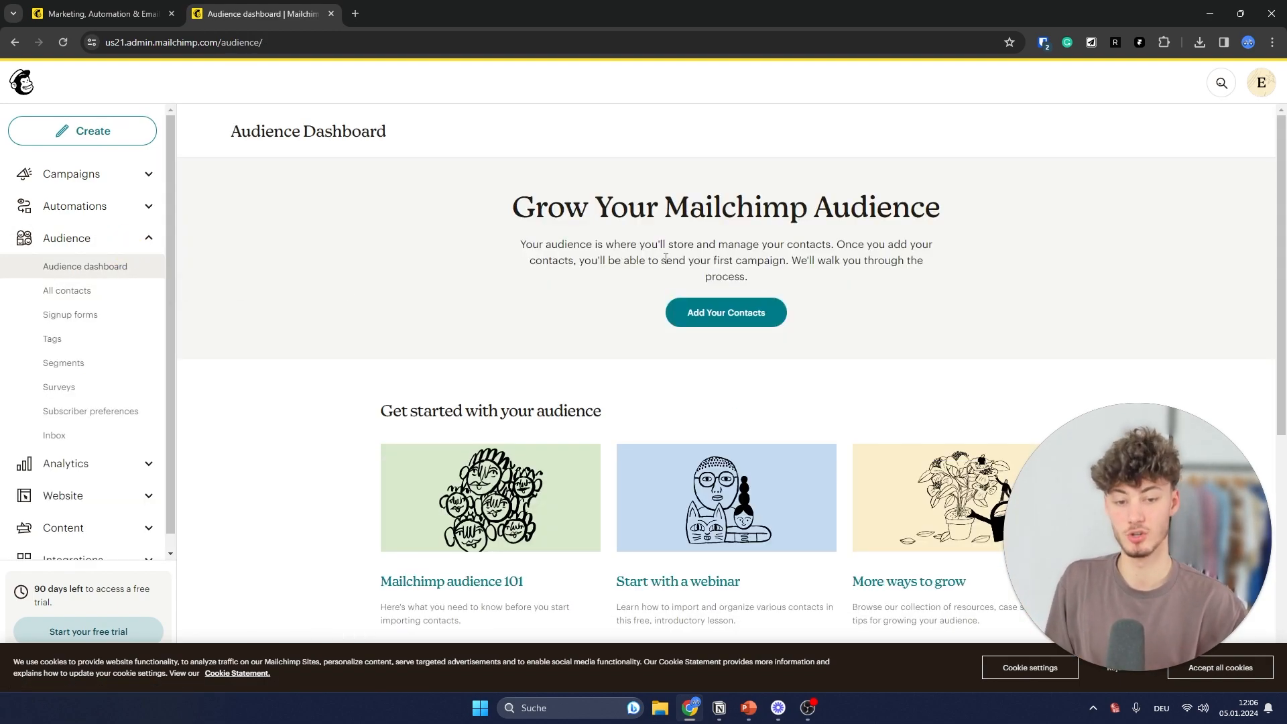
pyautogui.click(721, 311)
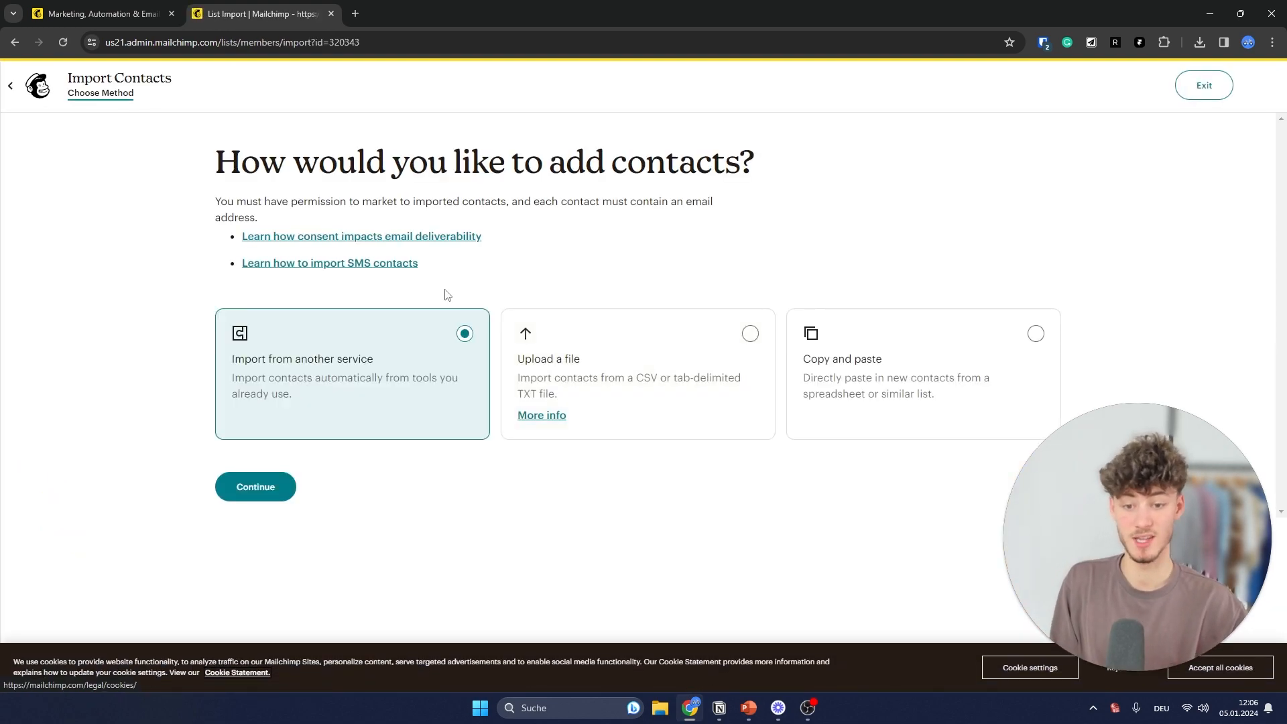
pyautogui.moveTo(234, 359); pyautogui.dragTo(402, 359)
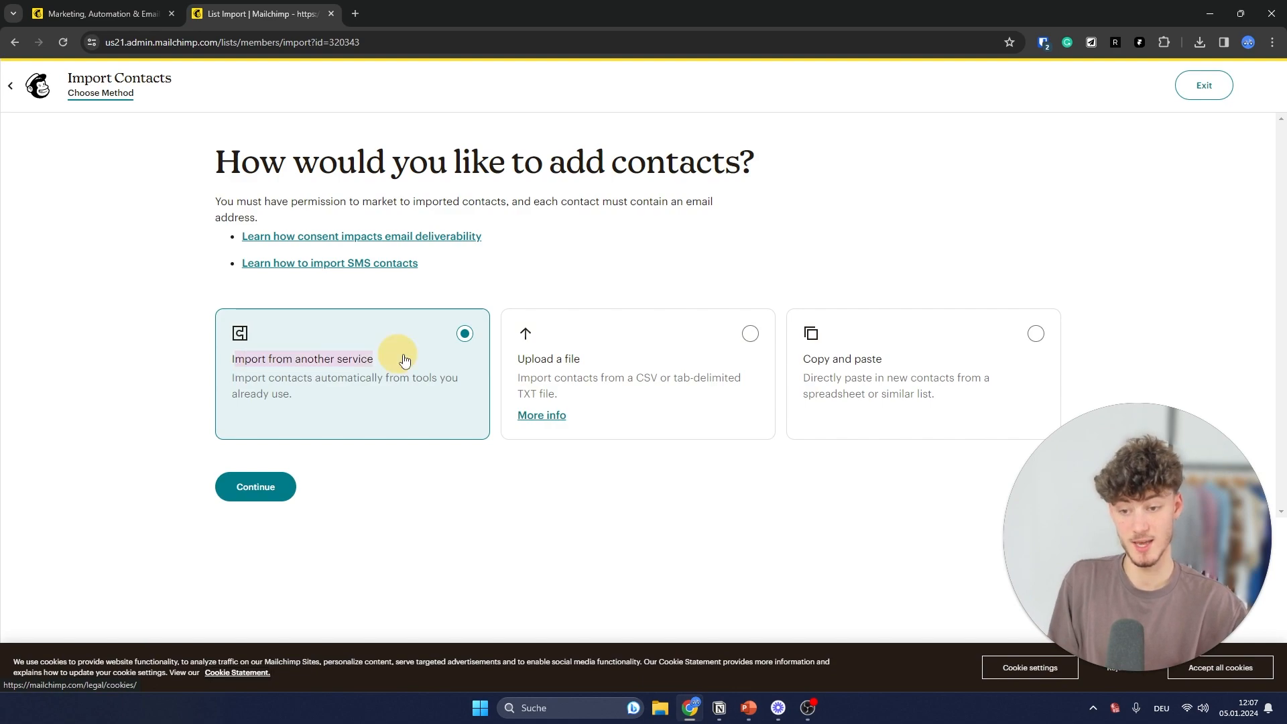
pyautogui.click(253, 486)
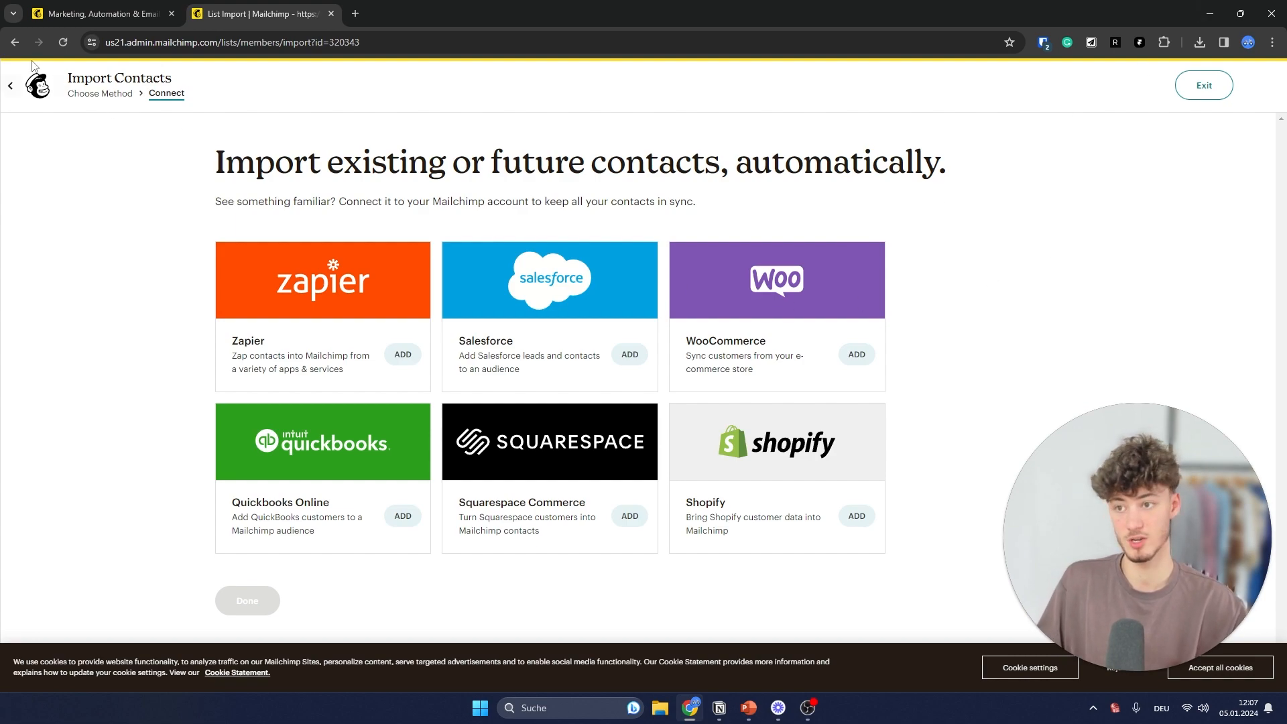
pyautogui.click(15, 42)
pyautogui.click(700, 126)
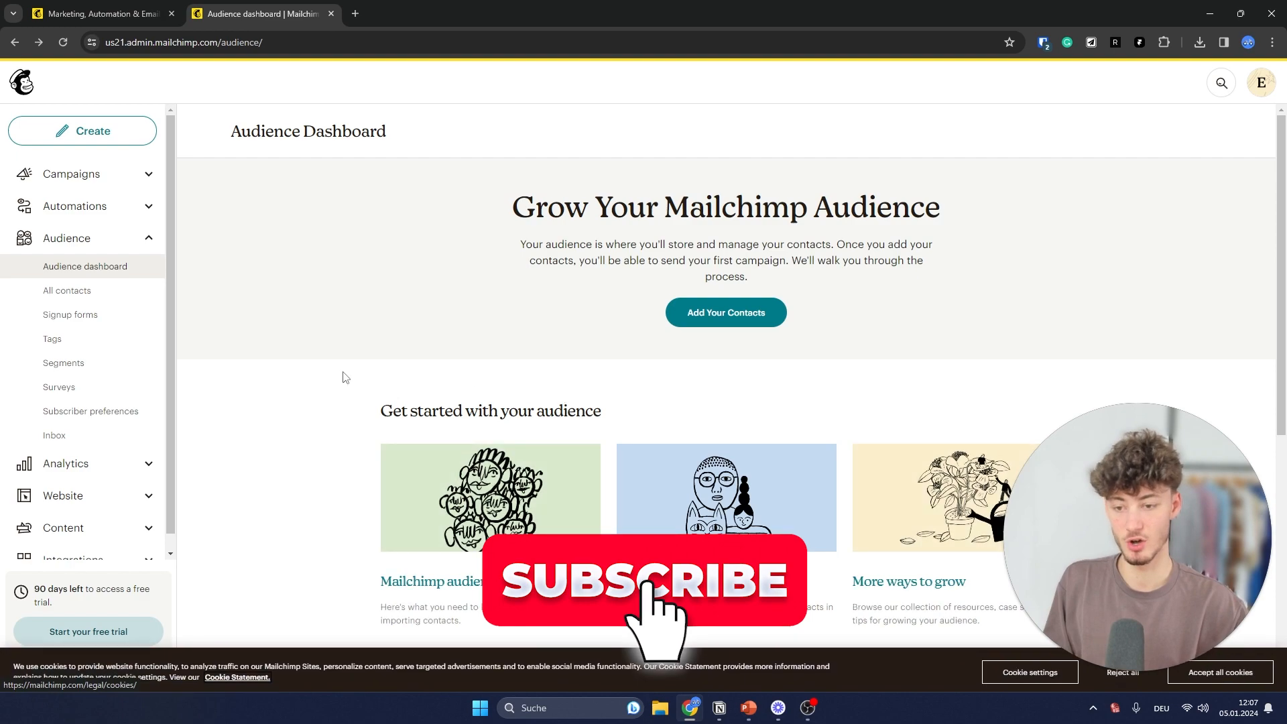
# - Restart adding contacts, choose 'Upload a file' as the import method, and proceed to the upload step
pyautogui.click(771, 309)
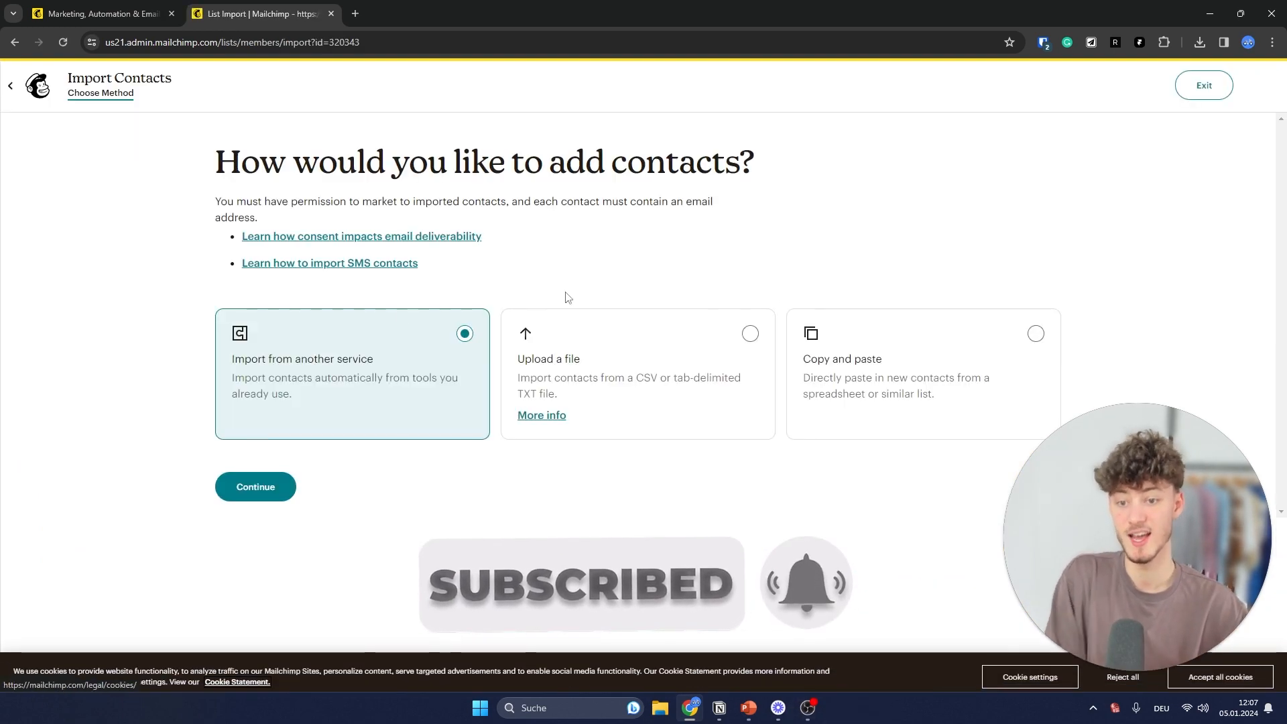
pyautogui.click(603, 368)
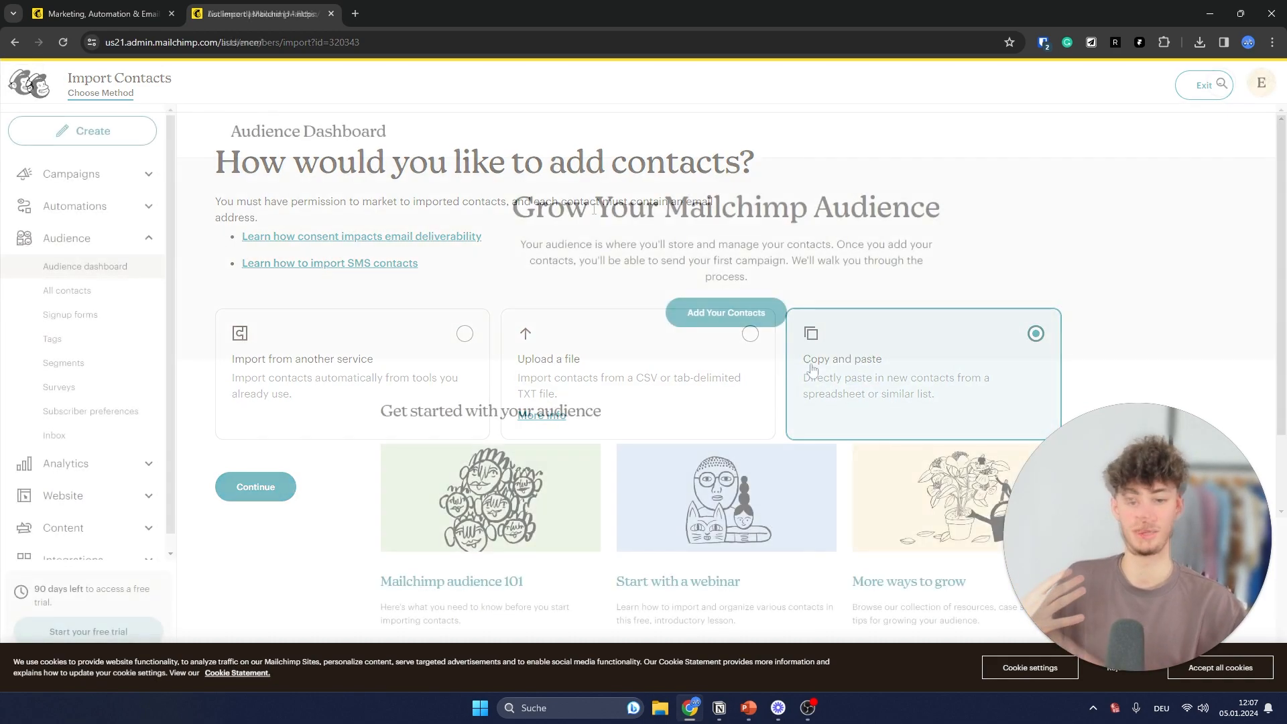
pyautogui.click(778, 313)
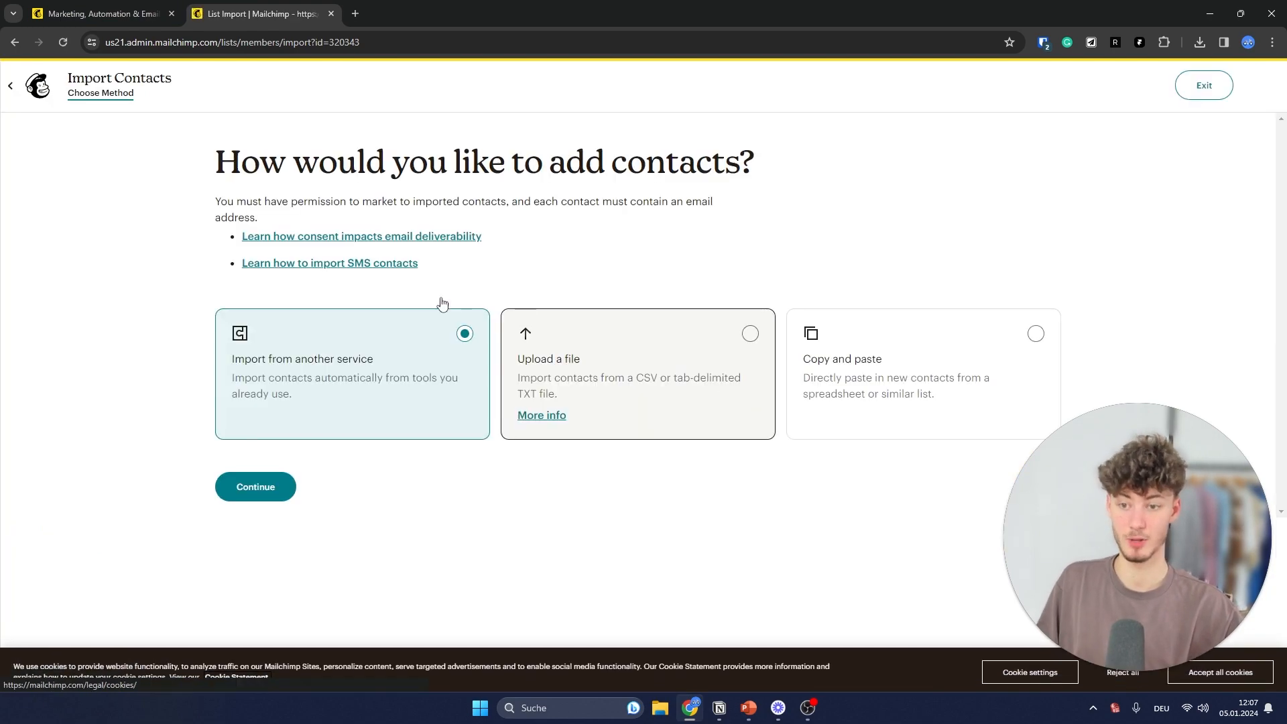
pyautogui.click(661, 370)
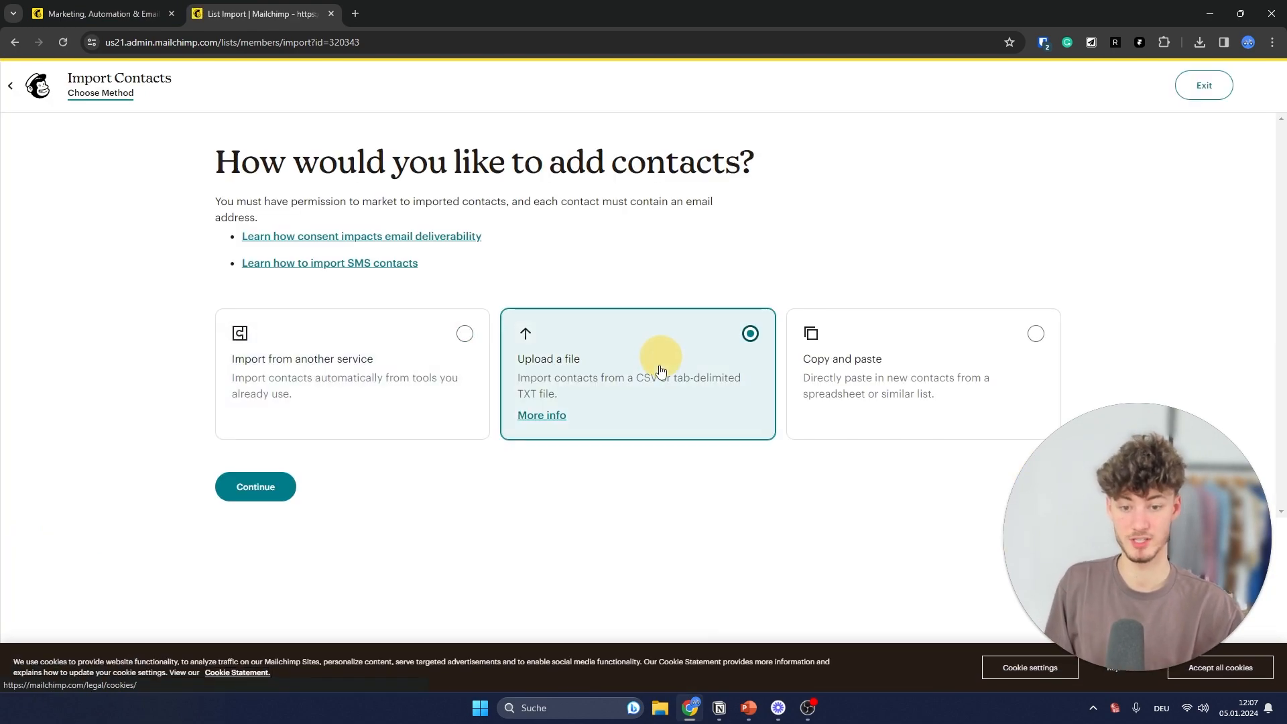
pyautogui.click(292, 494)
# - Pick the contacts CSV file from its folder and continue to organizing the contacts
pyautogui.click(852, 298)
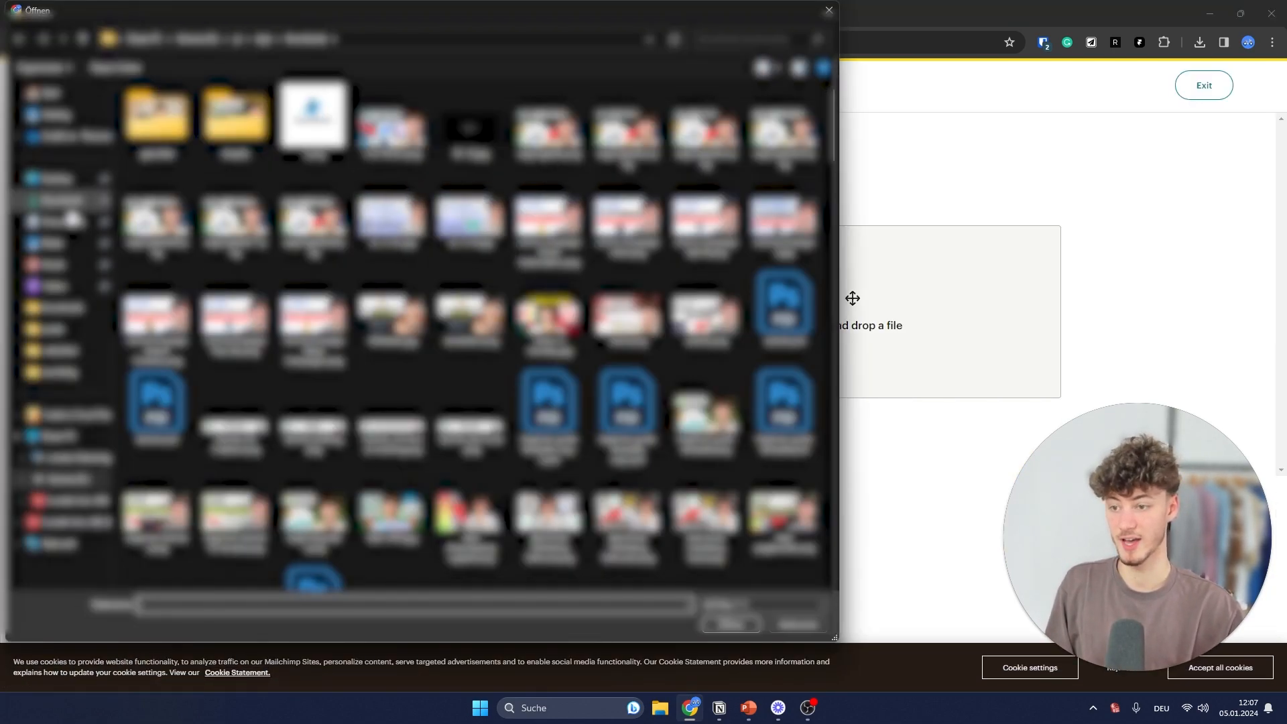
pyautogui.click(54, 329)
pyautogui.doubleClick(194, 216)
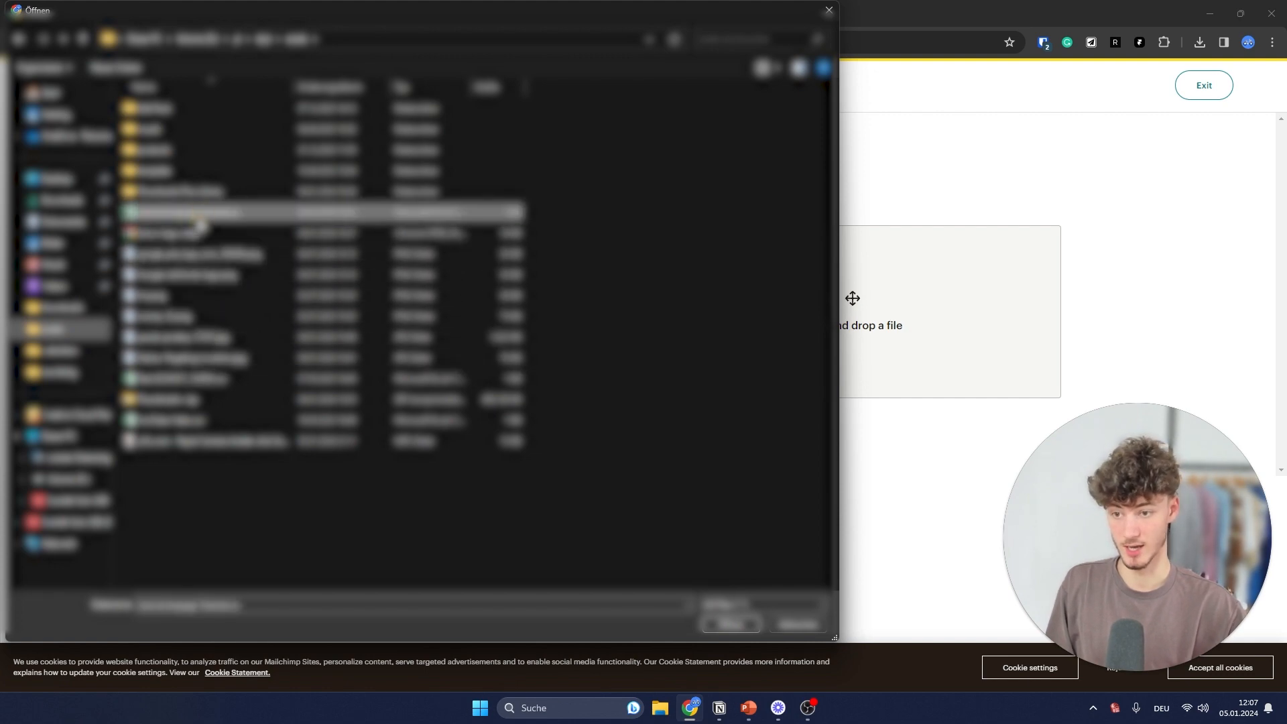
pyautogui.click(275, 329)
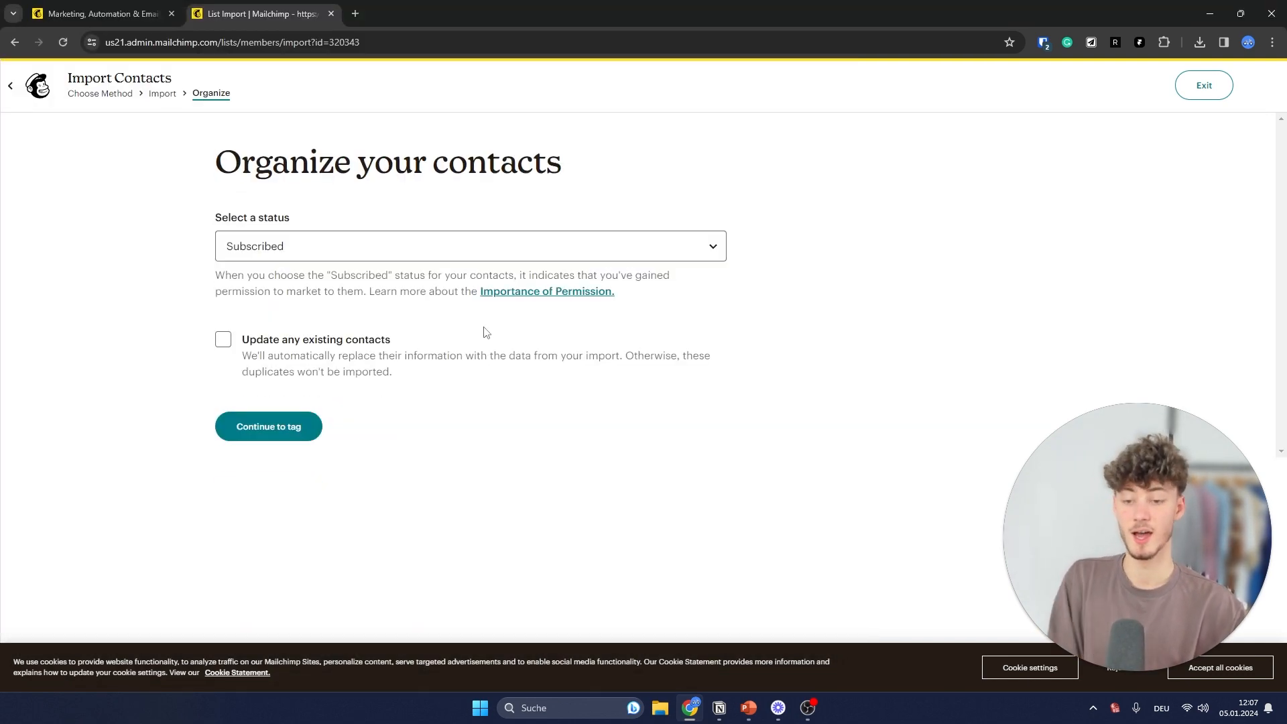
# - Keep the contacts Subscribed, tag them 'newsletter', accept the column matching and complete the import
pyautogui.click(272, 427)
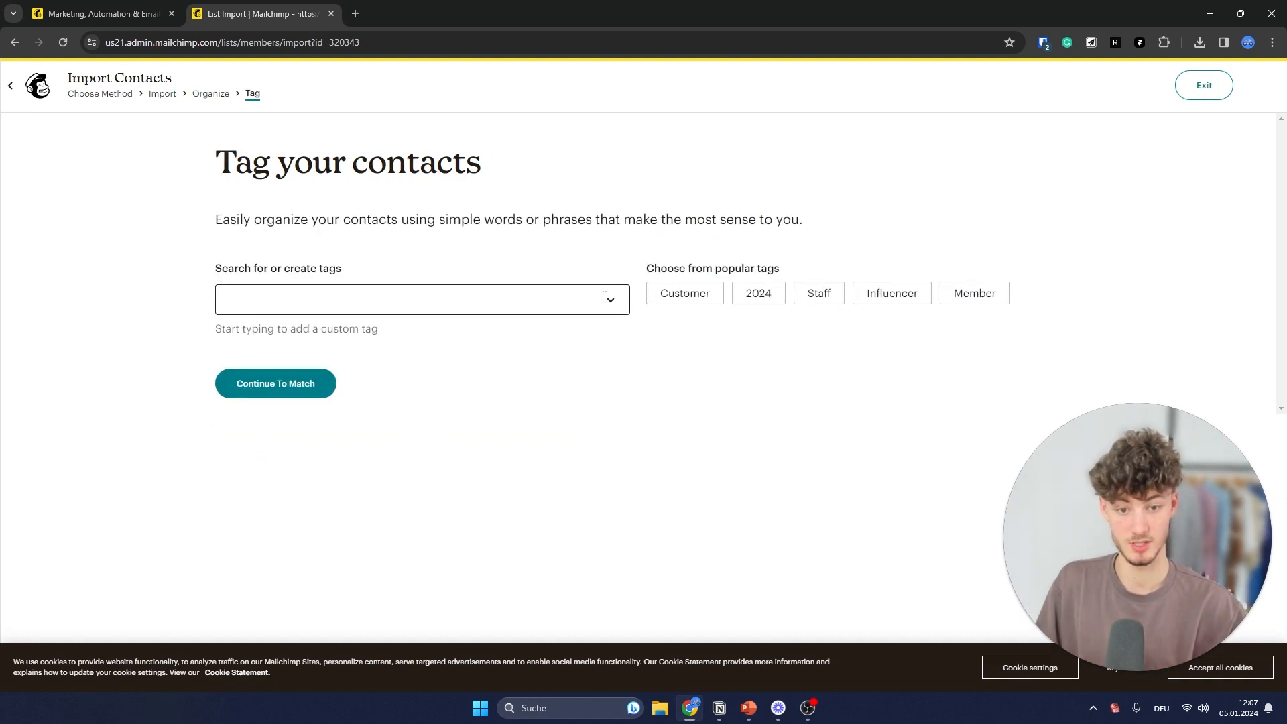
pyautogui.click(582, 302)
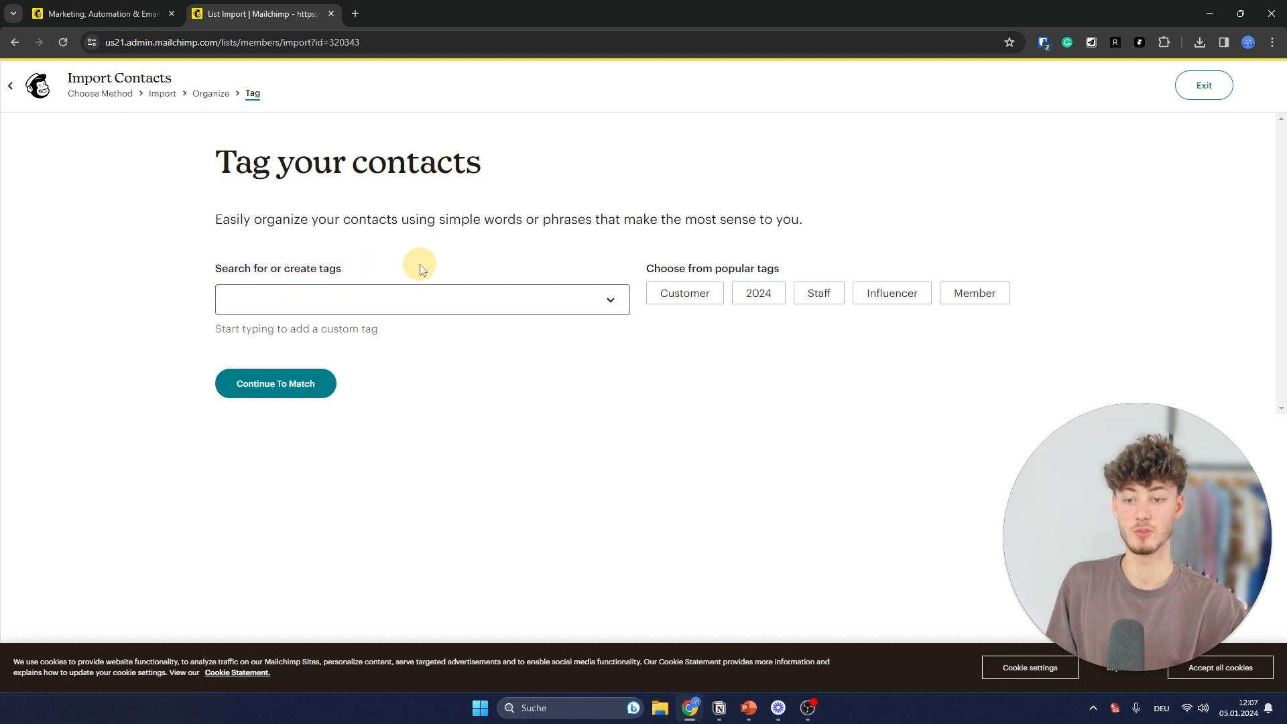
pyautogui.click(443, 299)
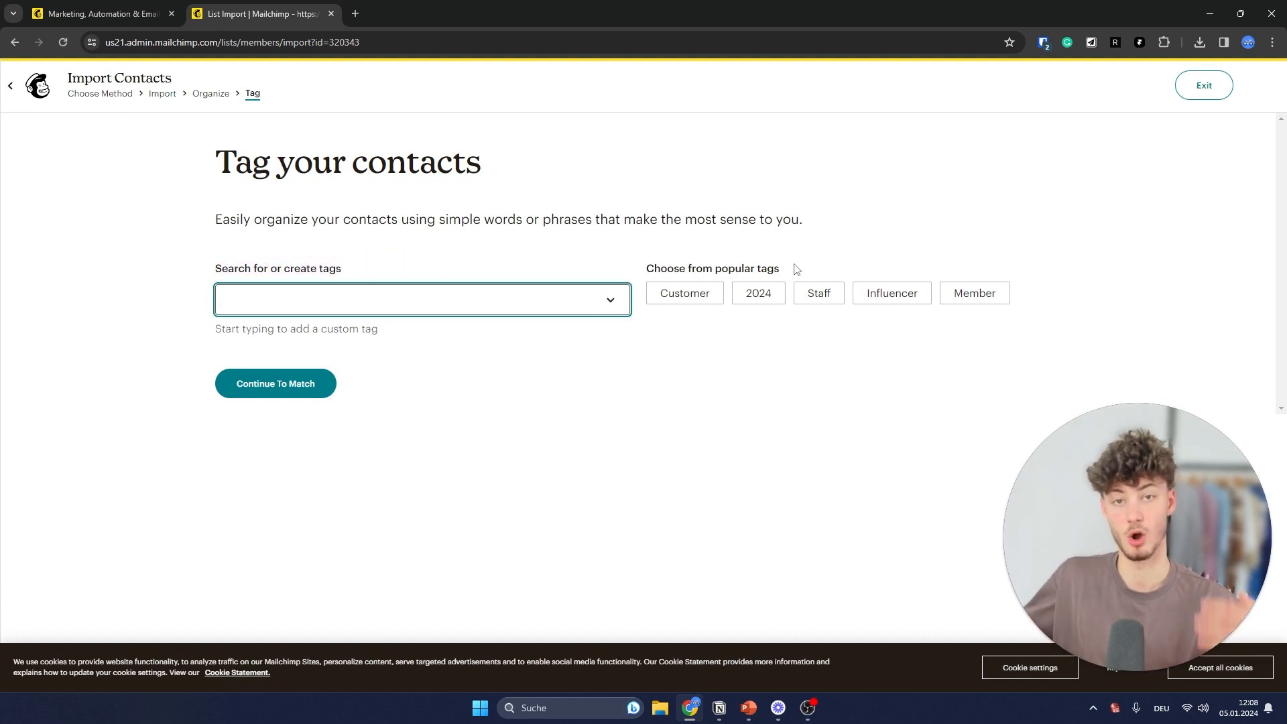
pyautogui.write('newsletter')
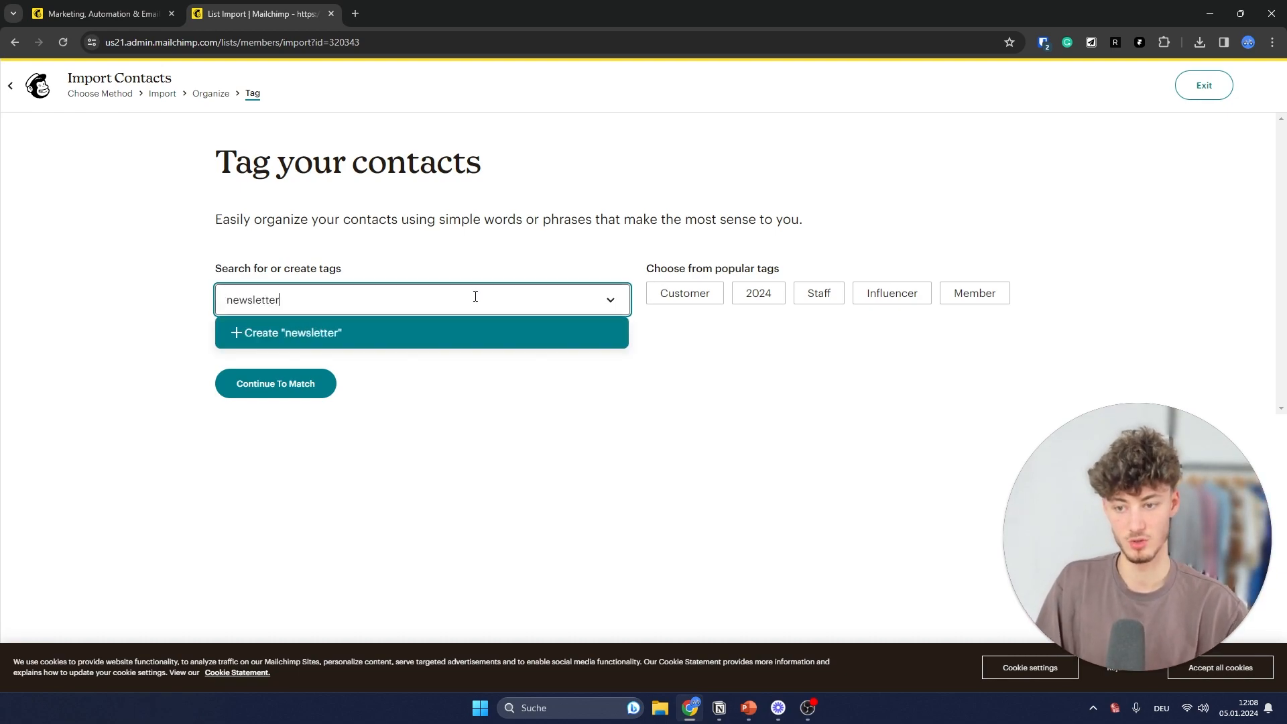
pyautogui.click(262, 332)
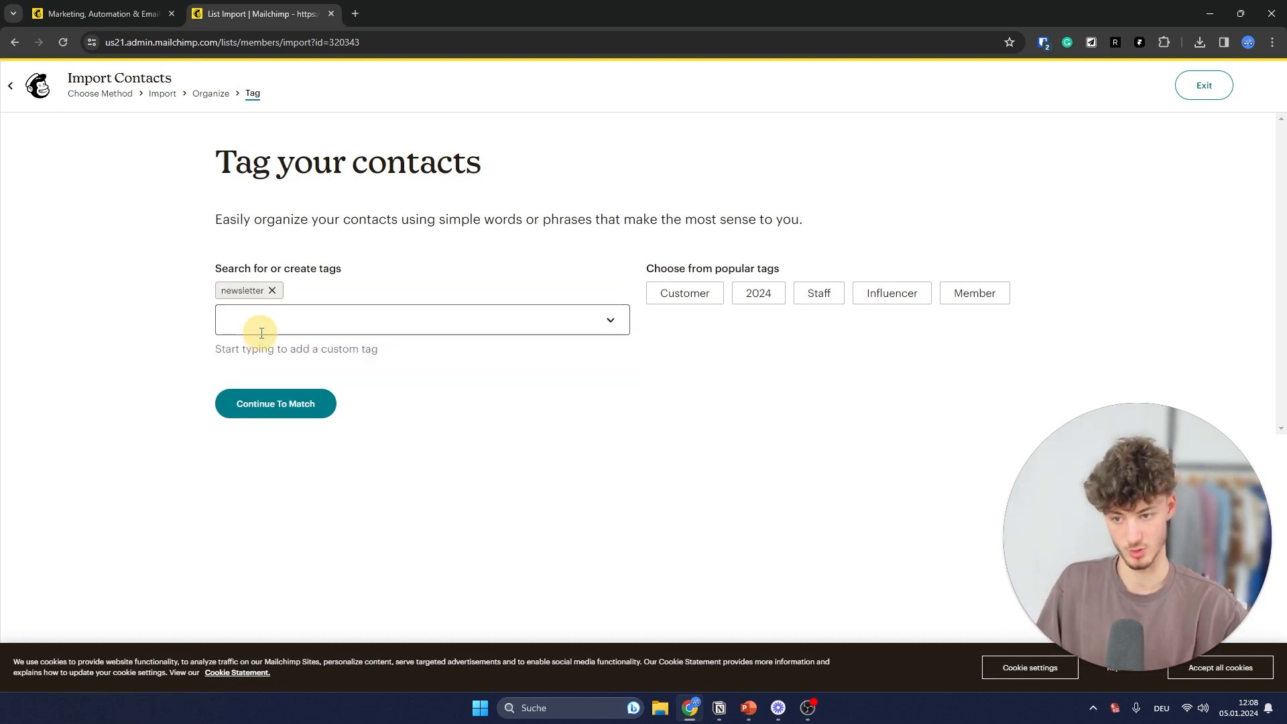
pyautogui.click(251, 392)
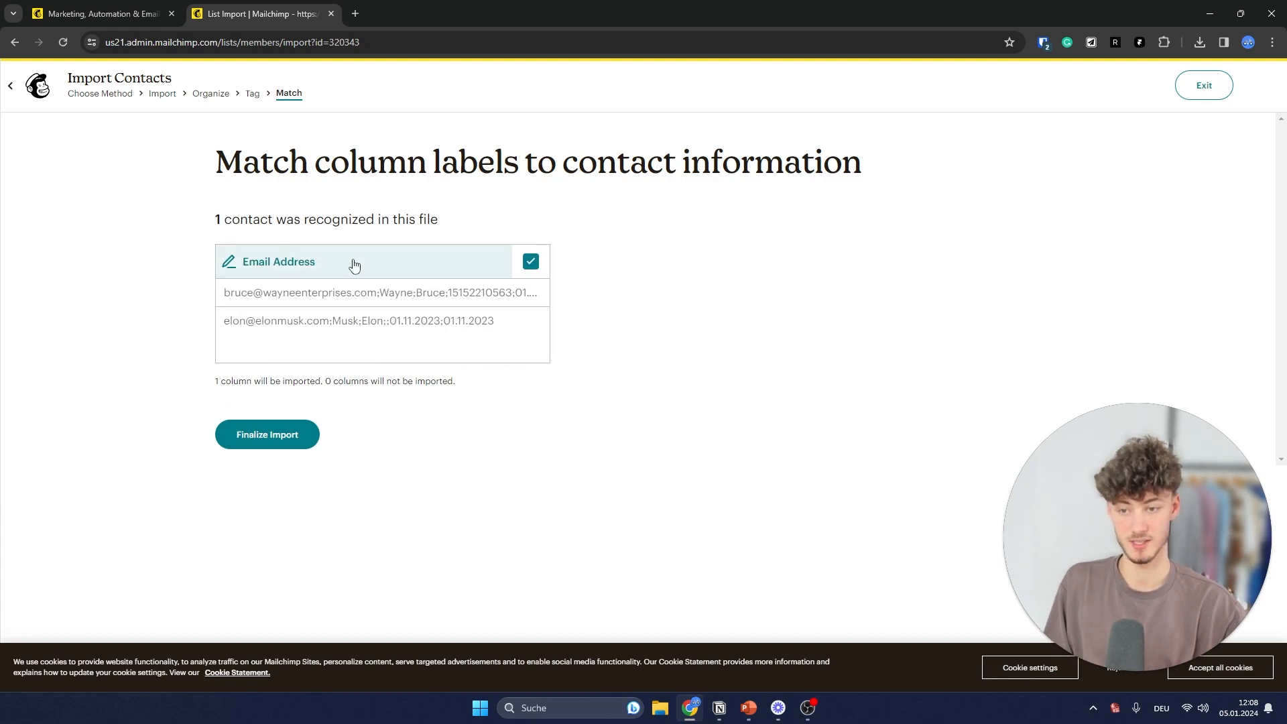
pyautogui.click(293, 429)
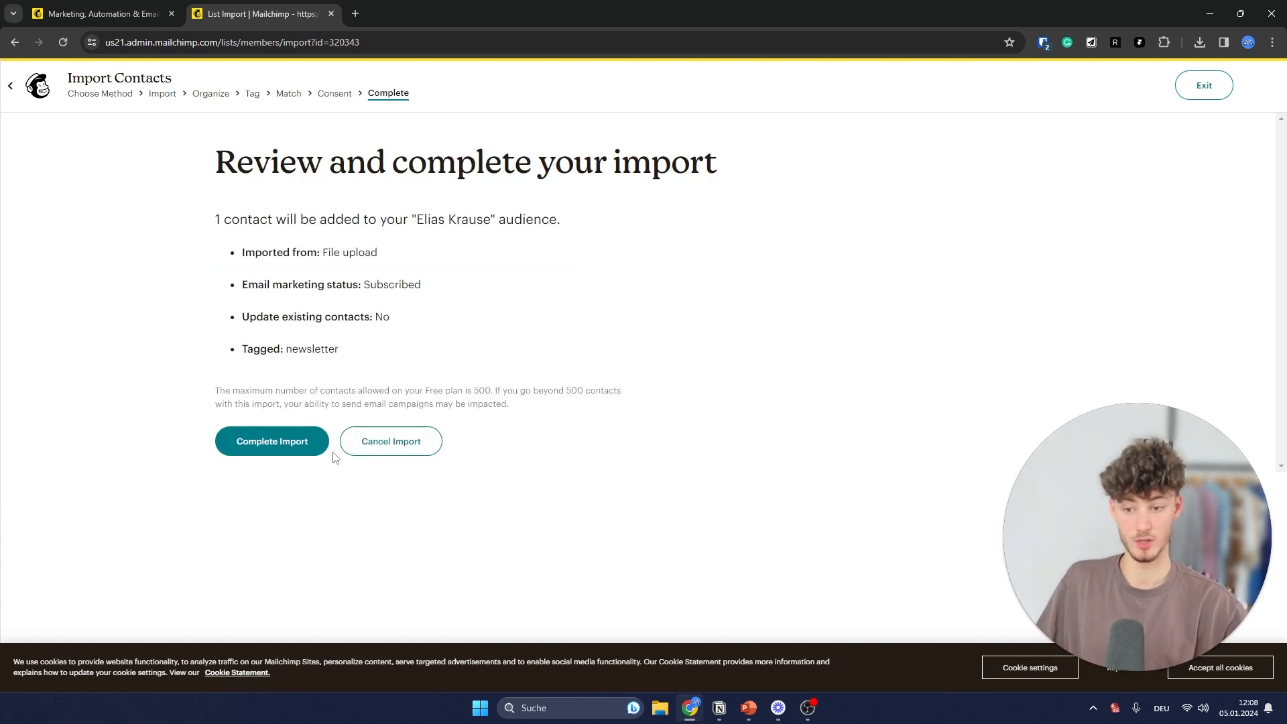
pyautogui.click(264, 447)
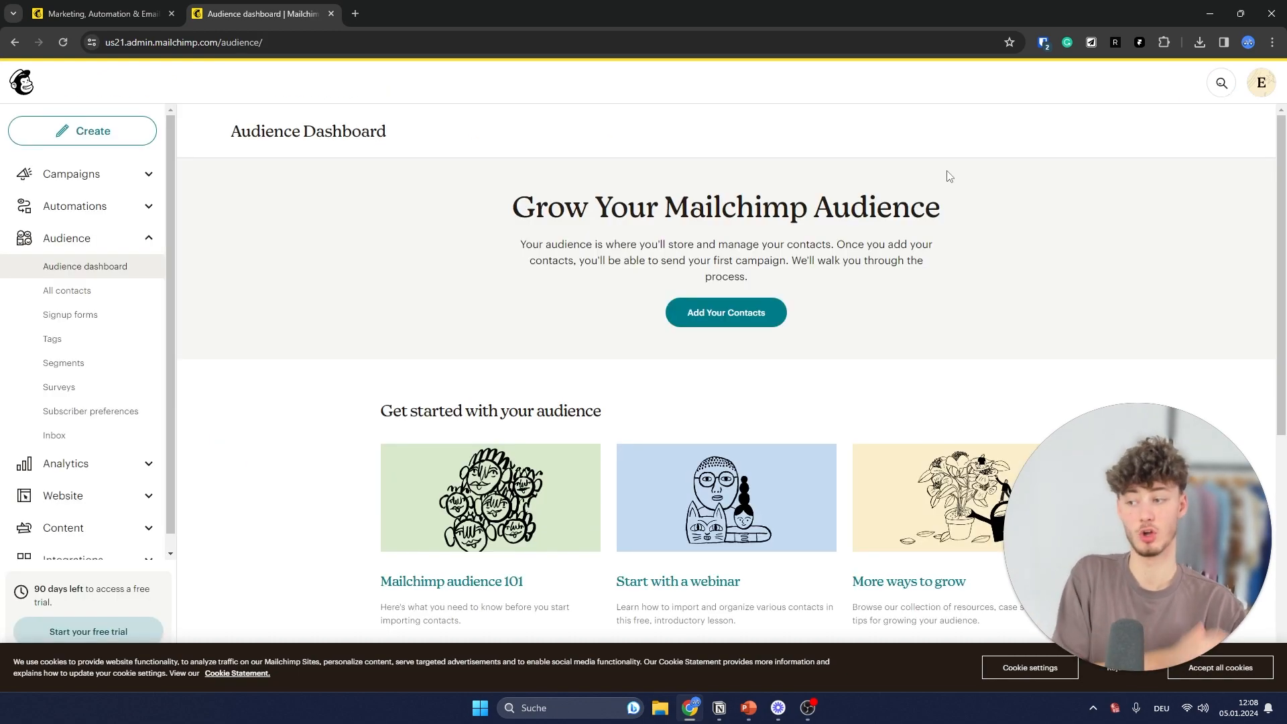
# - Open the All campaigns list and choose Create new to reach the campaign-type options
pyautogui.click(138, 173)
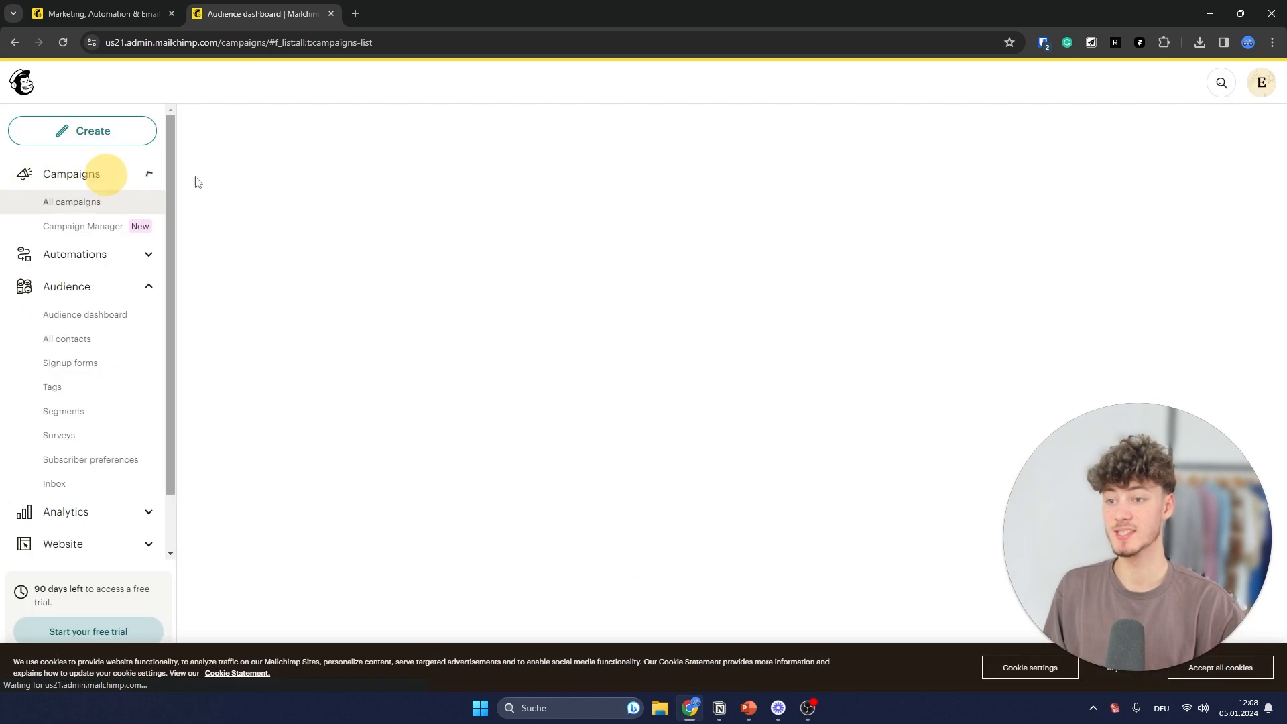
pyautogui.click(154, 203)
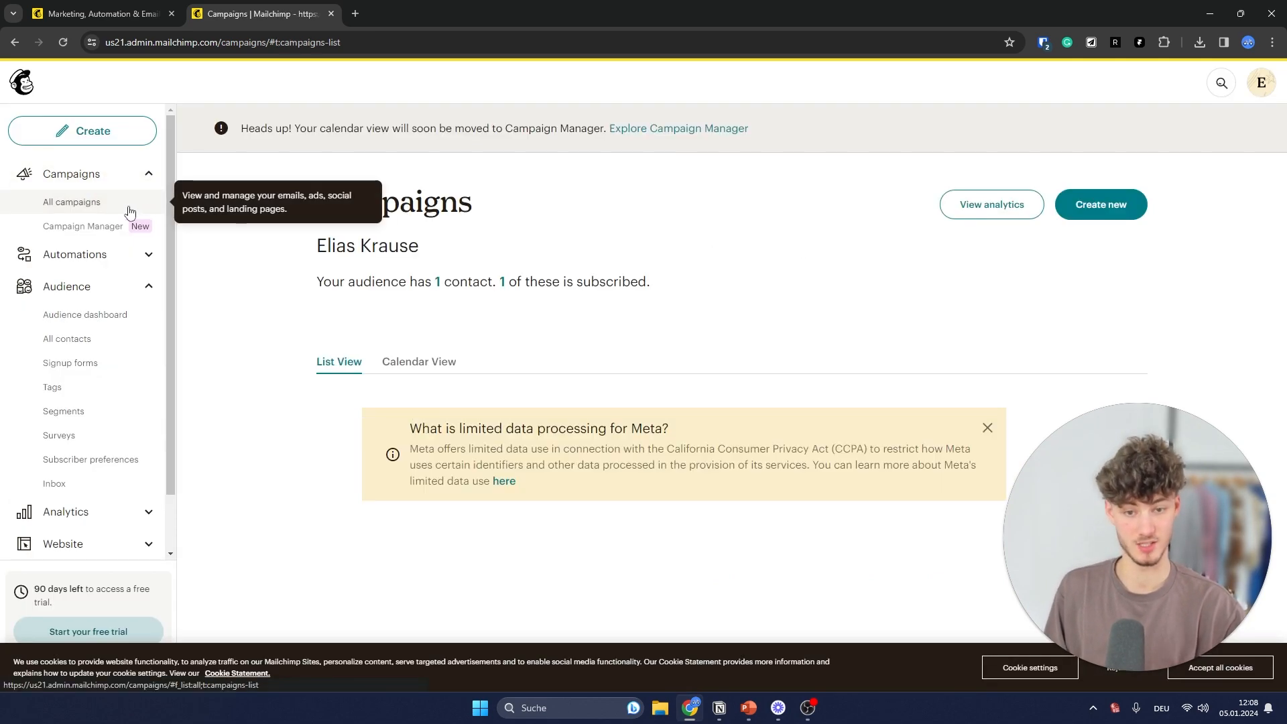
pyautogui.scroll(-3, 723, 321)
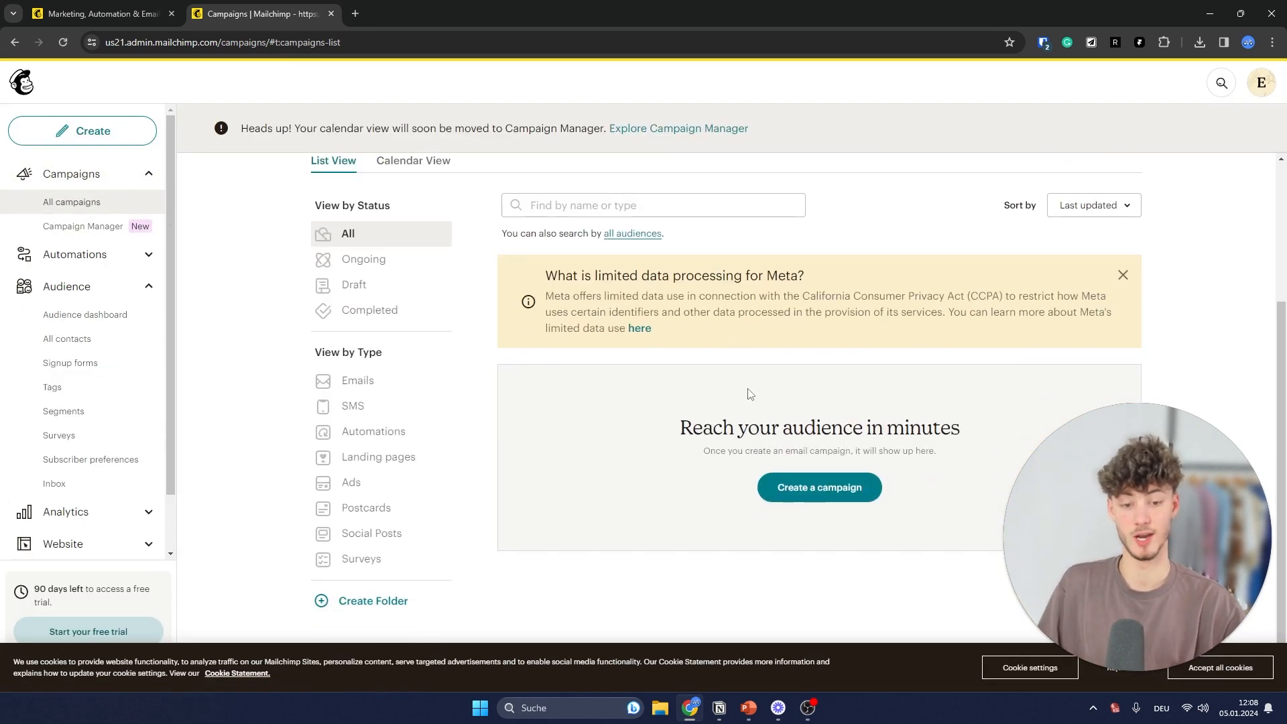
pyautogui.scroll(3, 749, 394)
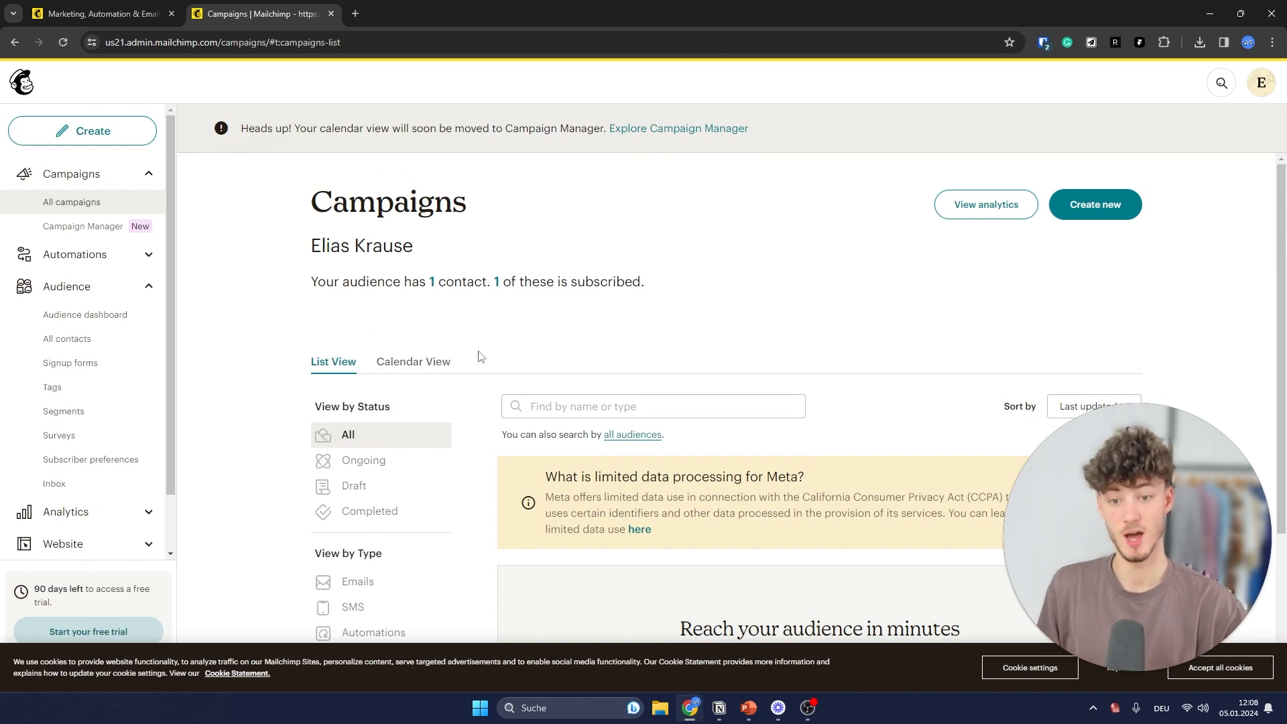
pyautogui.click(1103, 205)
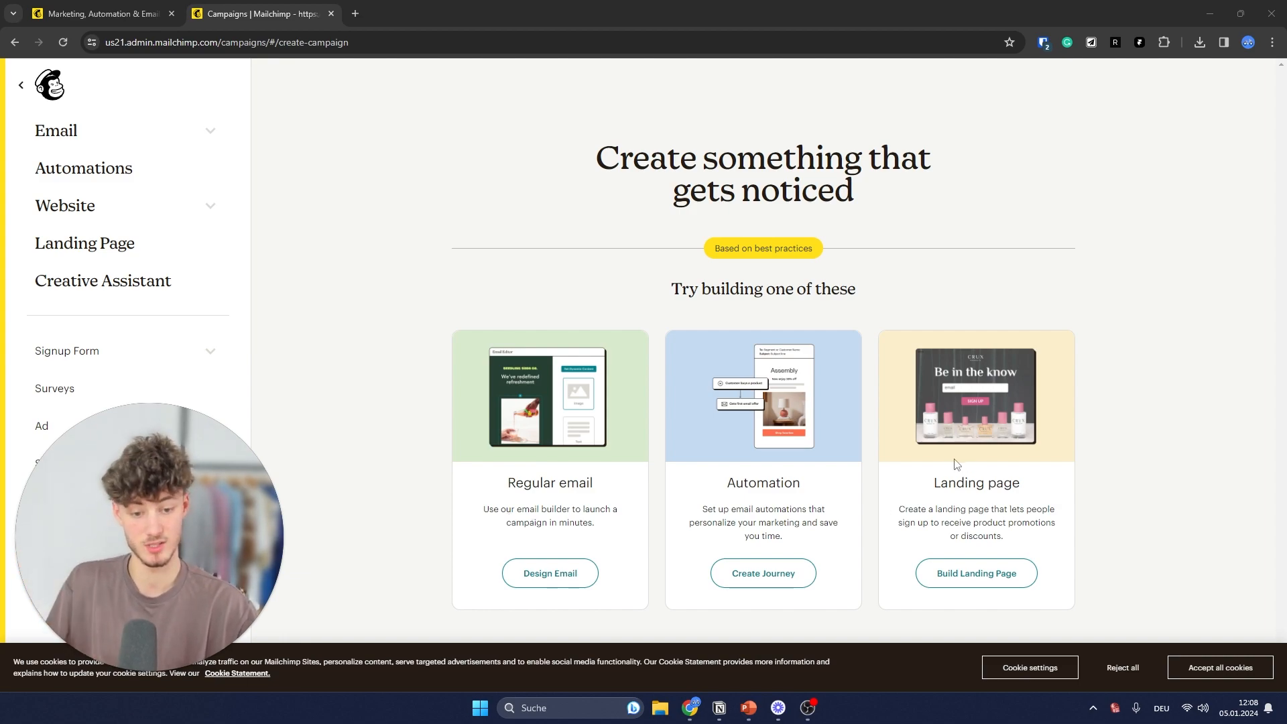
pyautogui.click(871, 461)
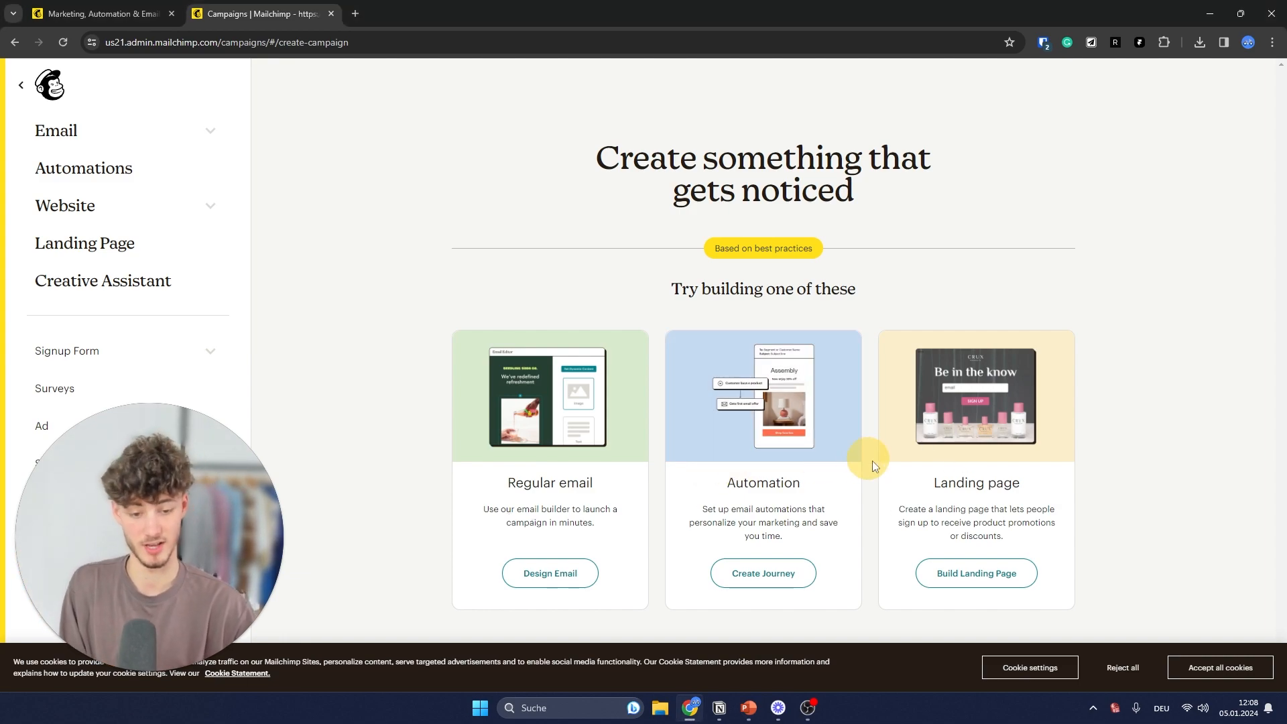
pyautogui.moveTo(872, 462); pyautogui.dragTo(934, 512)
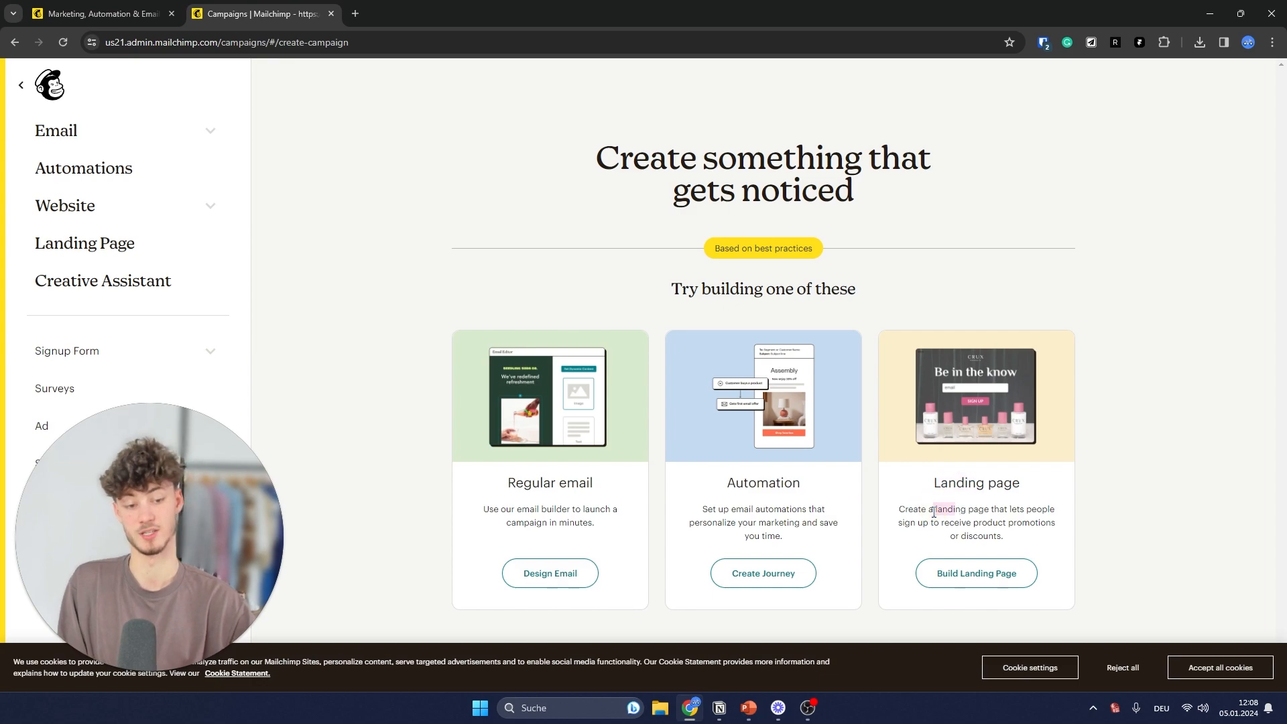
# - Start a regular email campaign and name the draft 'Newsletter 1'
pyautogui.click(556, 580)
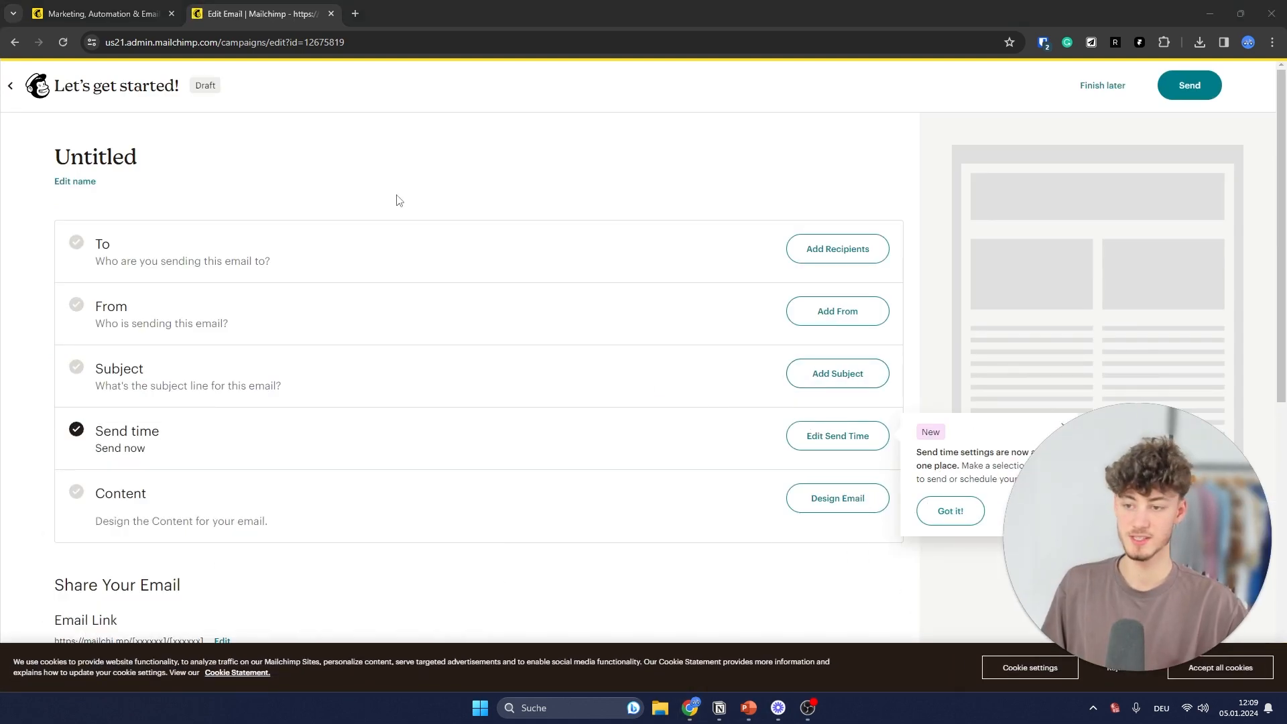
pyautogui.scroll(-1, 290, 204)
pyautogui.scroll(1, 287, 204)
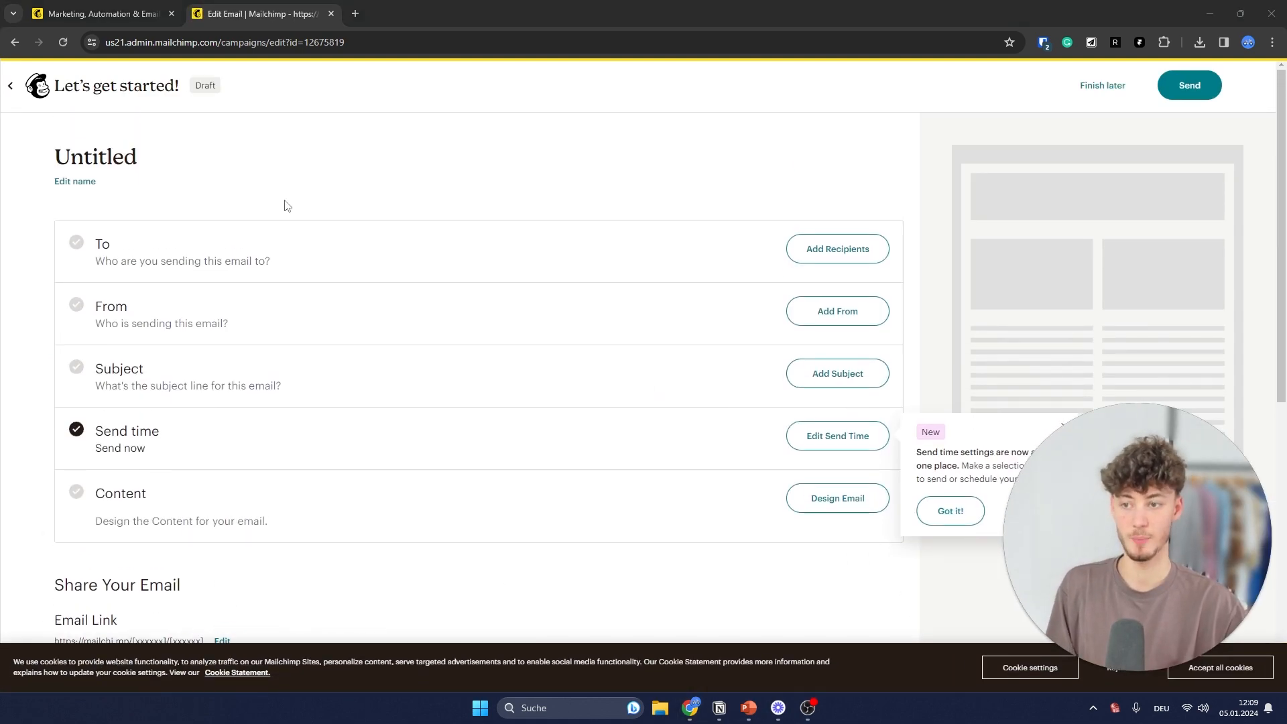
pyautogui.click(75, 181)
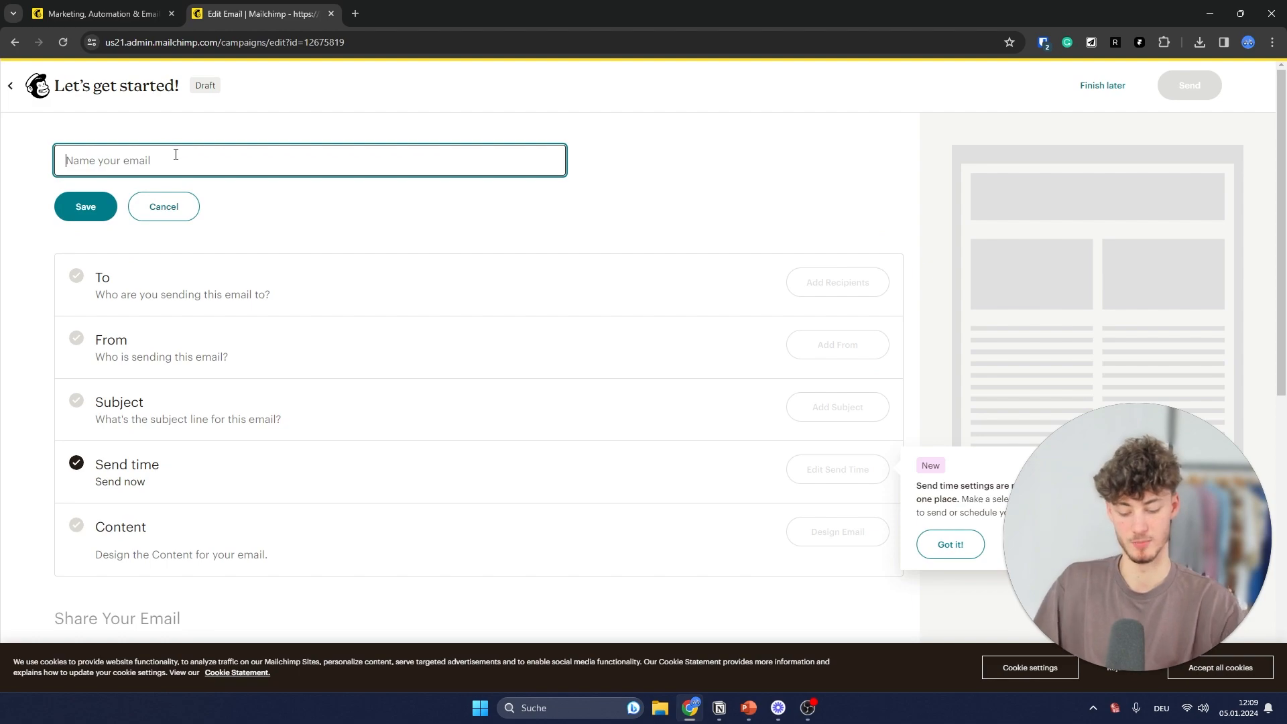
pyautogui.write('Newsletter 1')
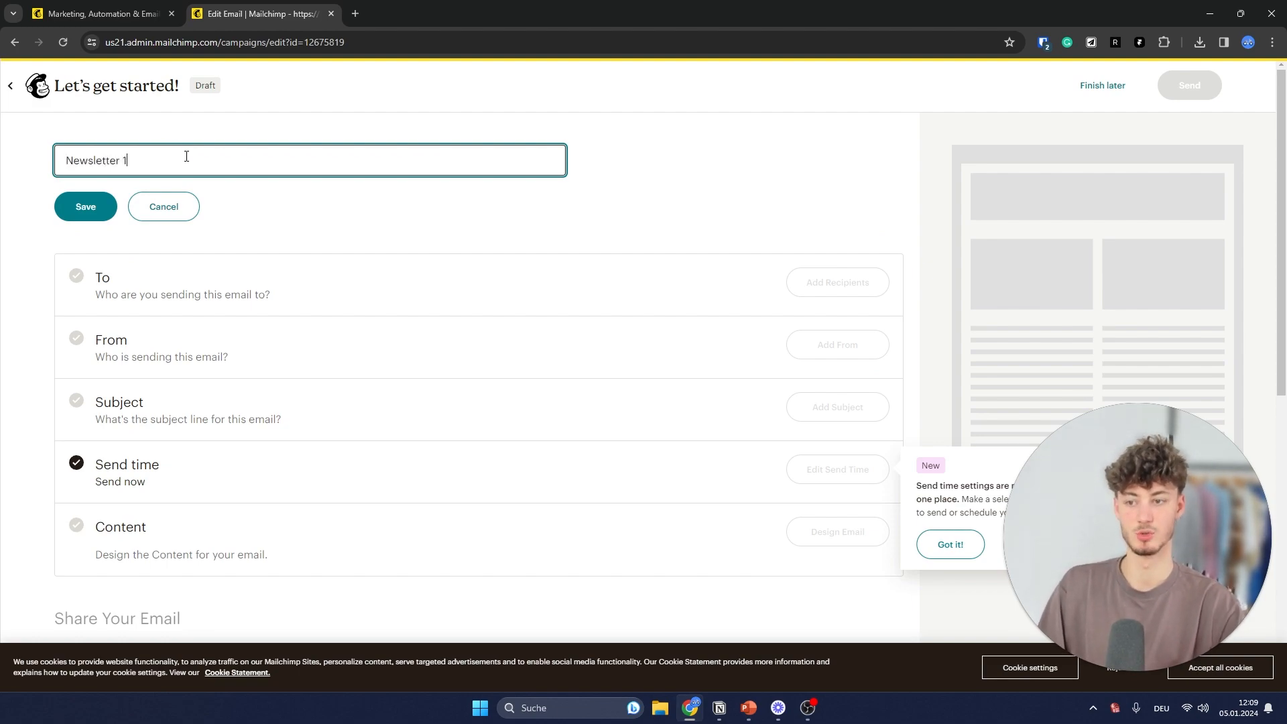
pyautogui.press('Return')
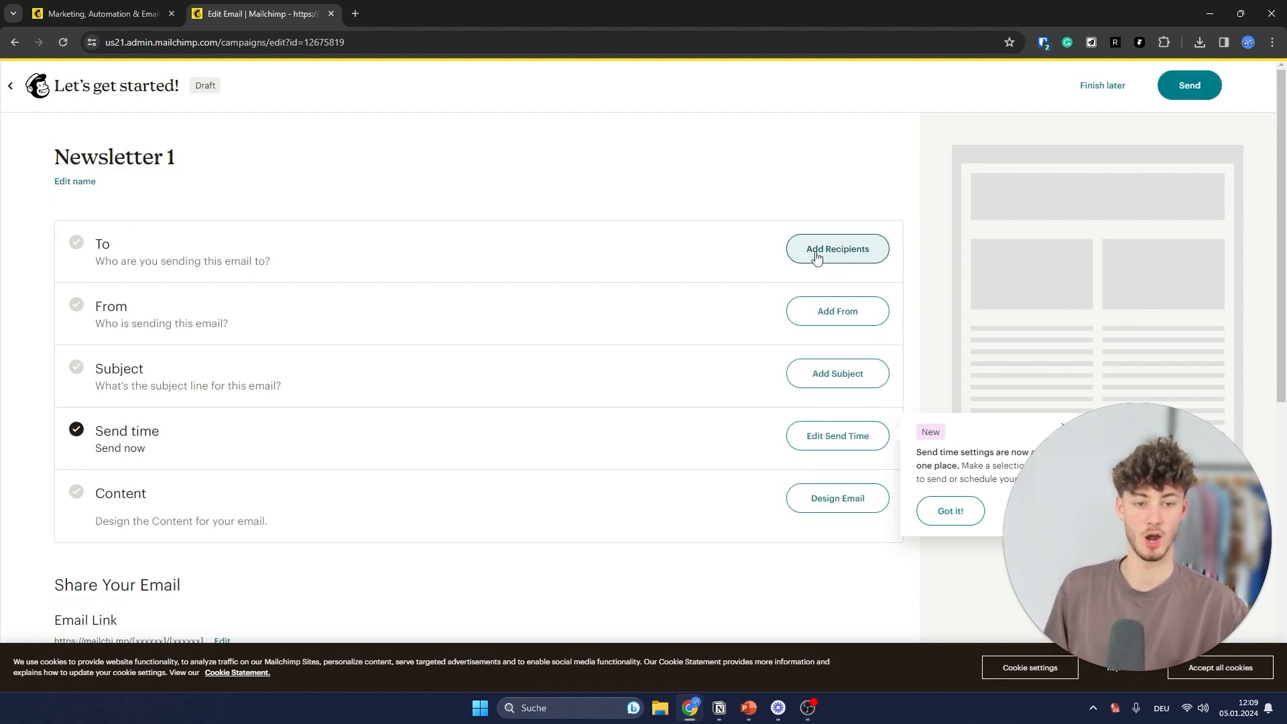
# - Back out of adding recipients and open the From section for the sender details
pyautogui.click(816, 258)
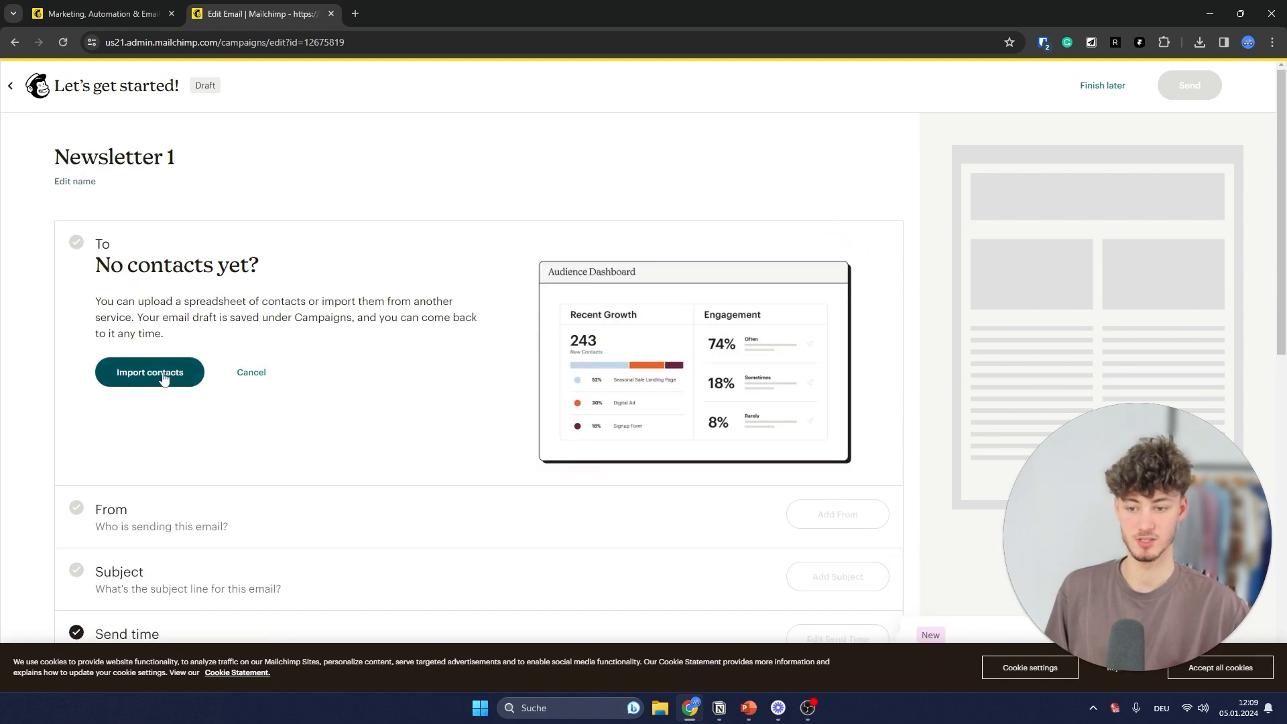
pyautogui.click(264, 374)
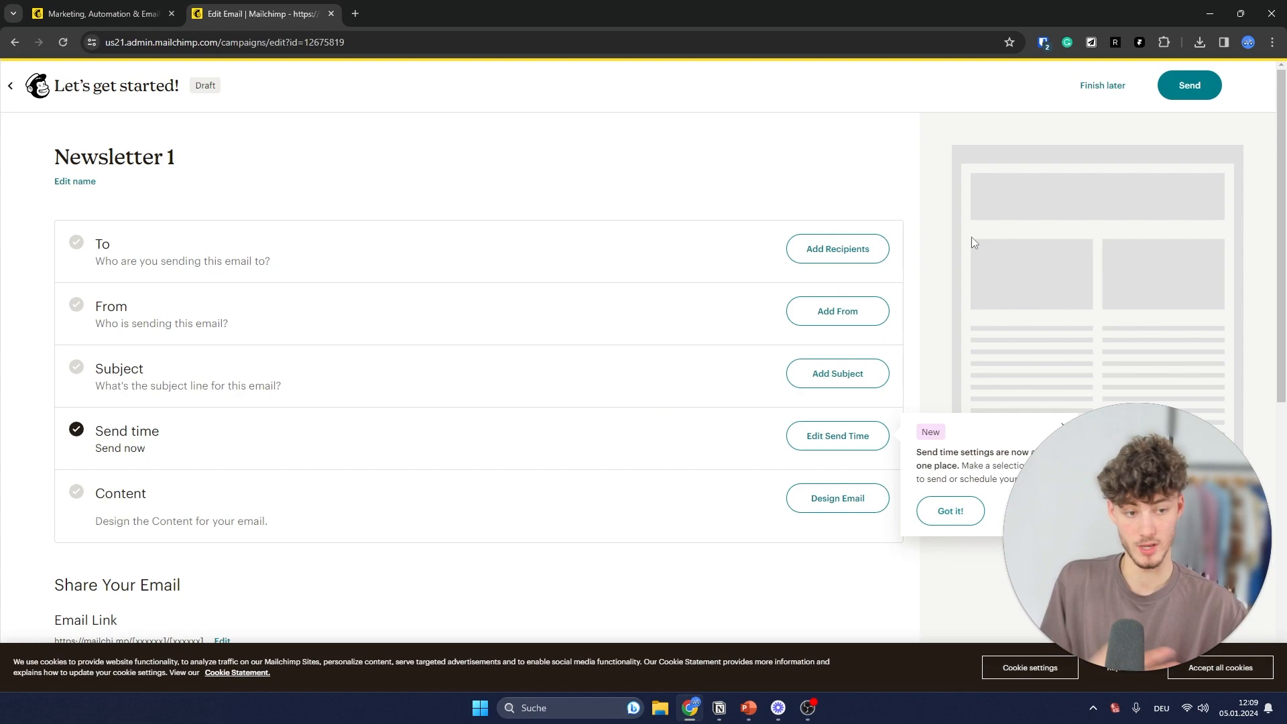
pyautogui.click(871, 309)
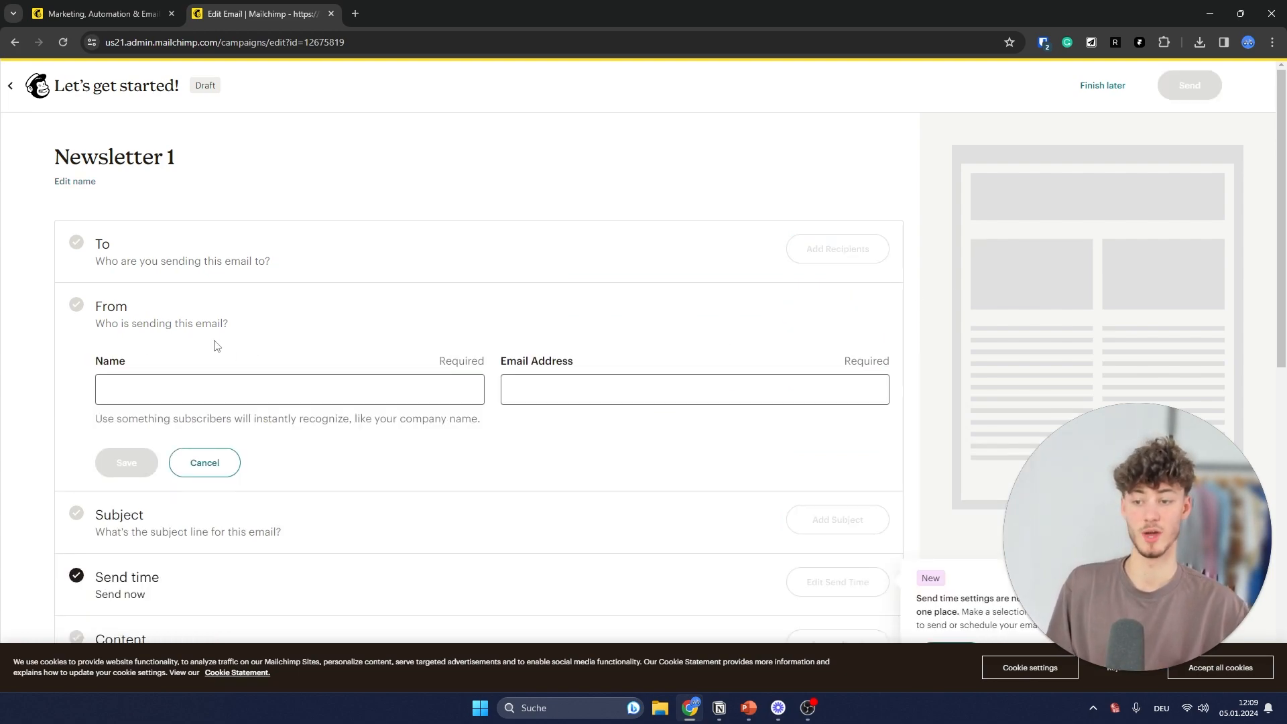
# - Enter the sender name and sender email address and try saving them
pyautogui.click(353, 392)
pyautogui.click(195, 421)
pyautogui.click(701, 380)
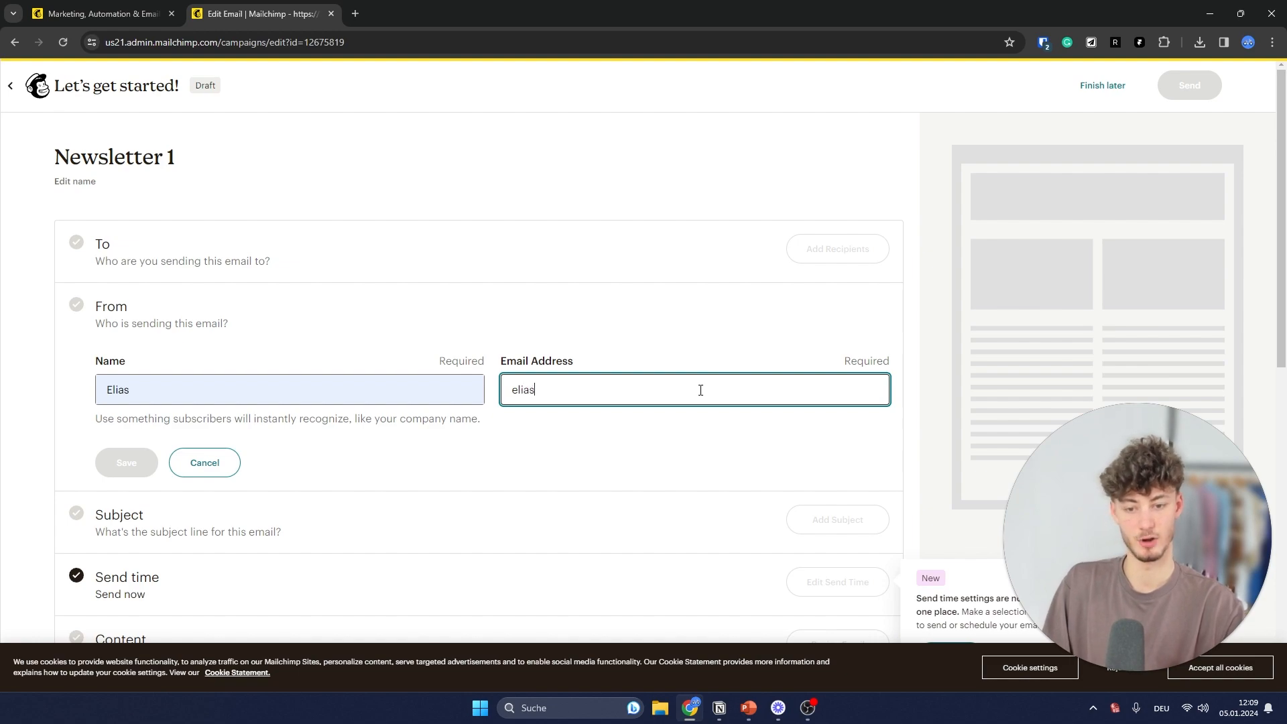
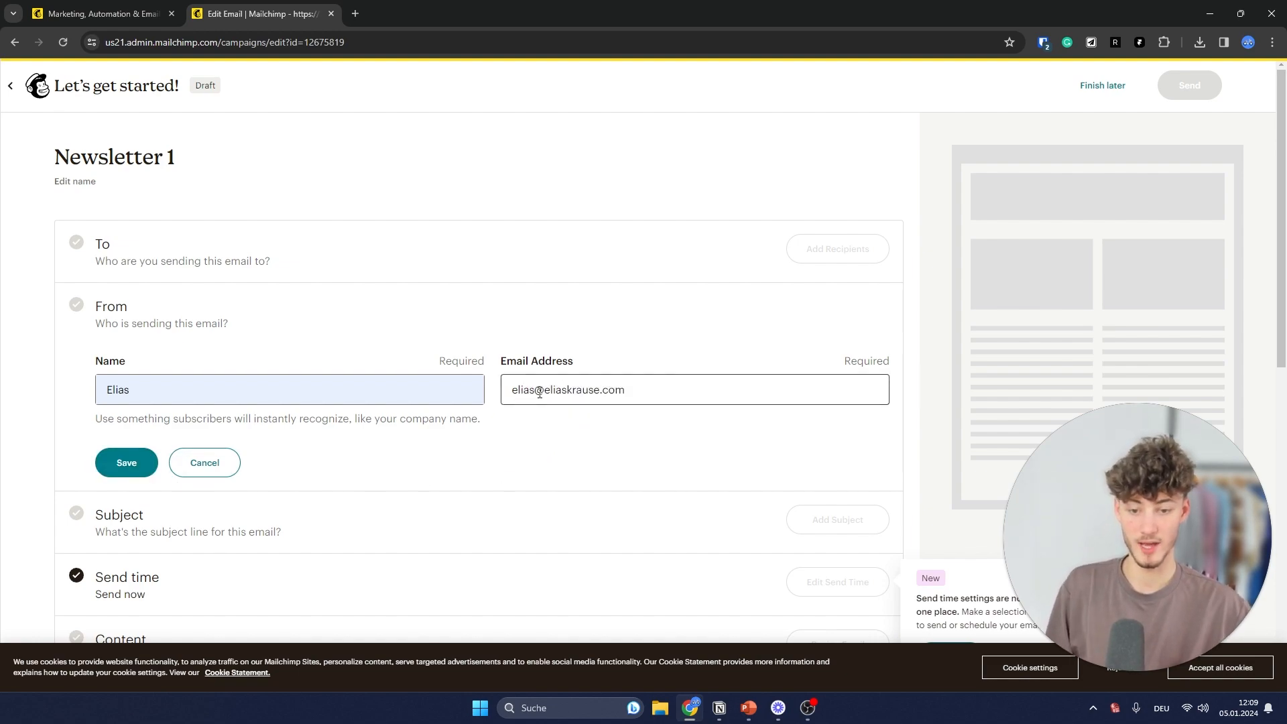
pyautogui.click(126, 461)
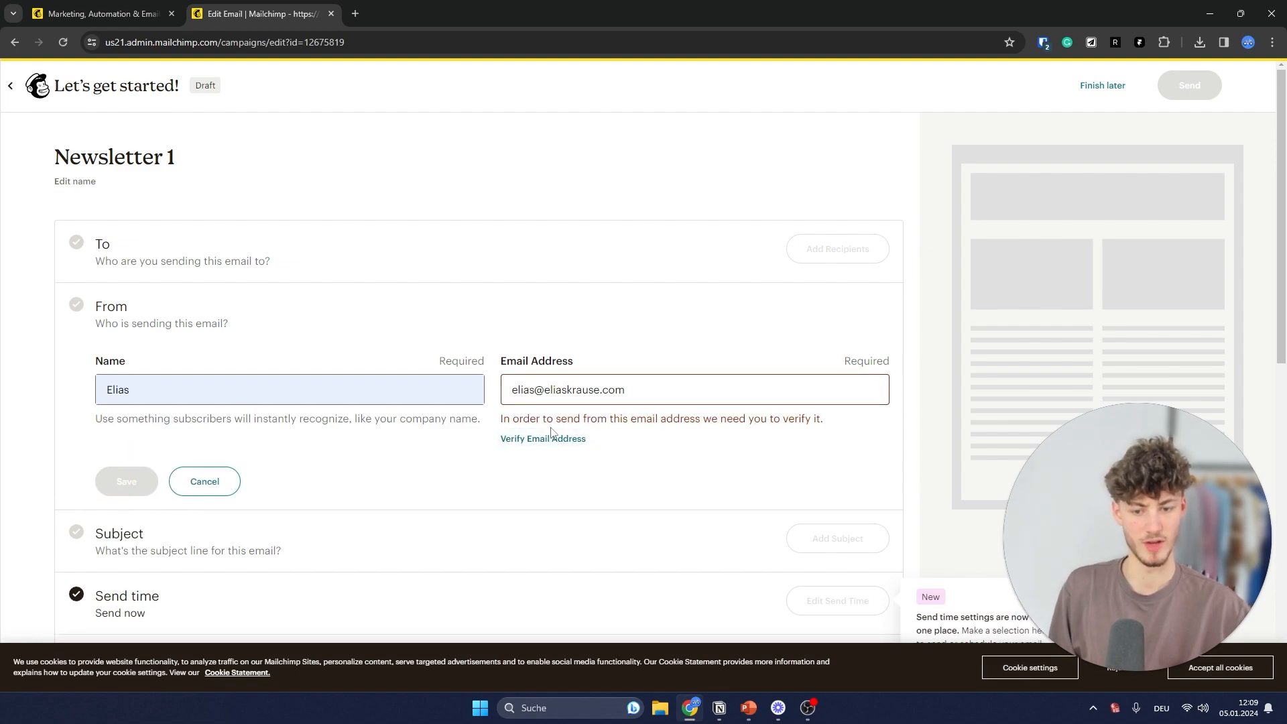
# - Discard the unverified sender details and open the Subject section instead
pyautogui.scroll(-2, 570, 426)
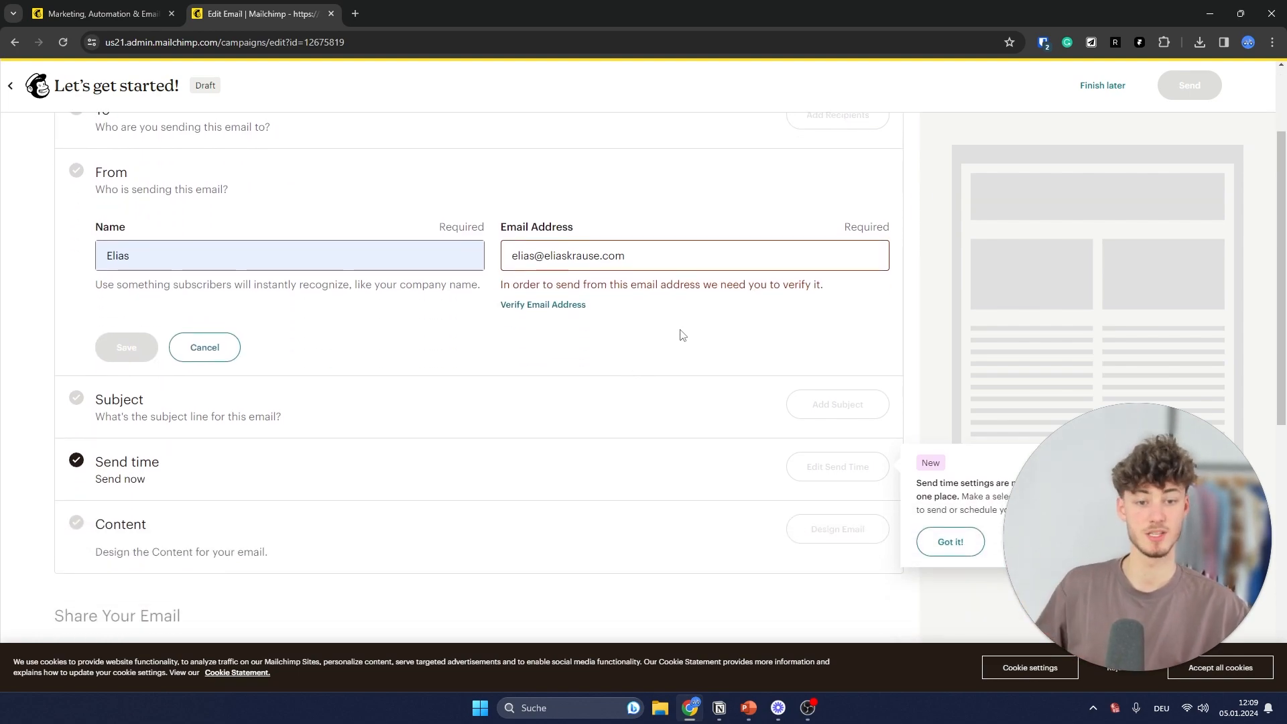
pyautogui.click(203, 347)
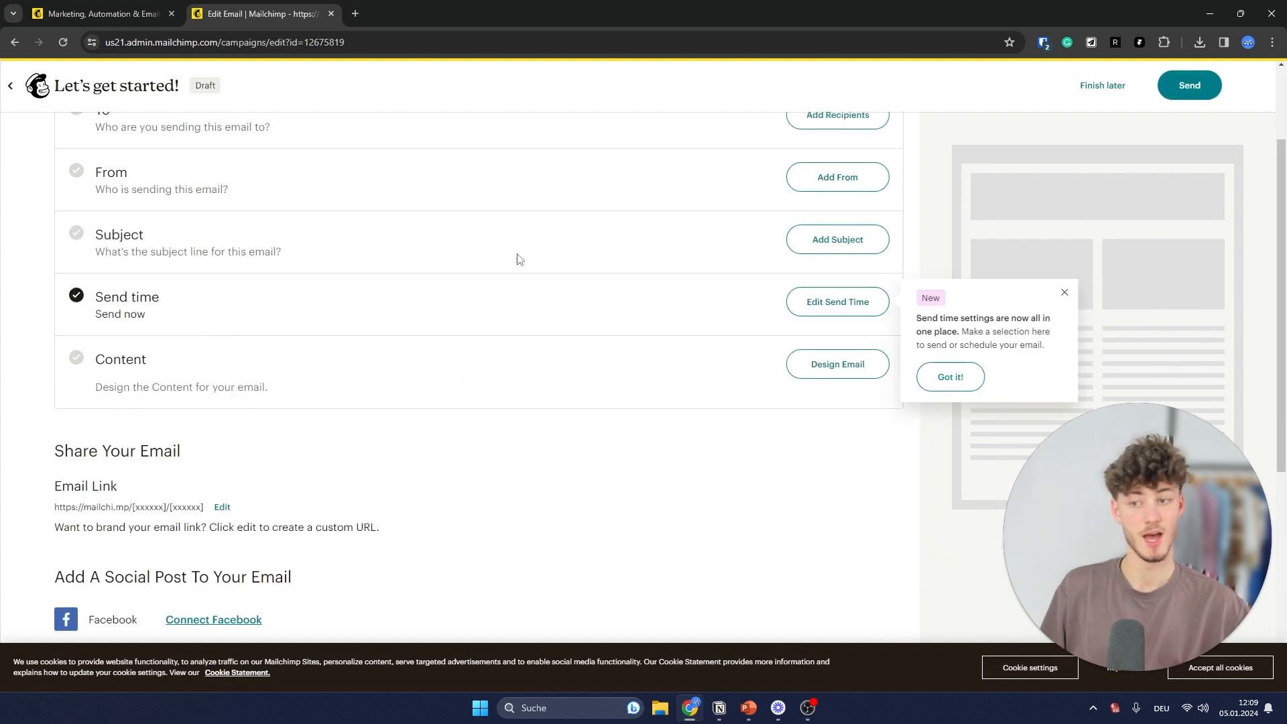
pyautogui.scroll(1, 671, 230)
pyautogui.scroll(2, 670, 229)
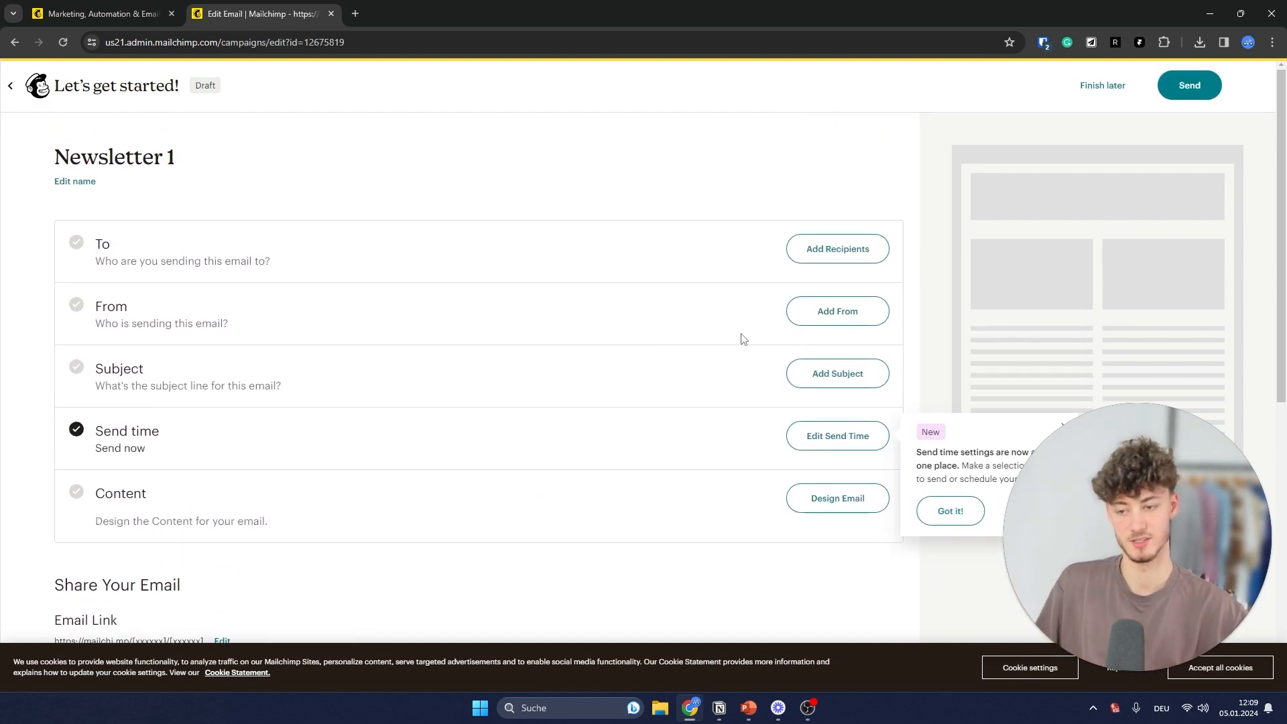
pyautogui.click(865, 374)
# - Enter the subject line 'Hello' followed by a smiley emoji
pyautogui.scroll(-2, 775, 366)
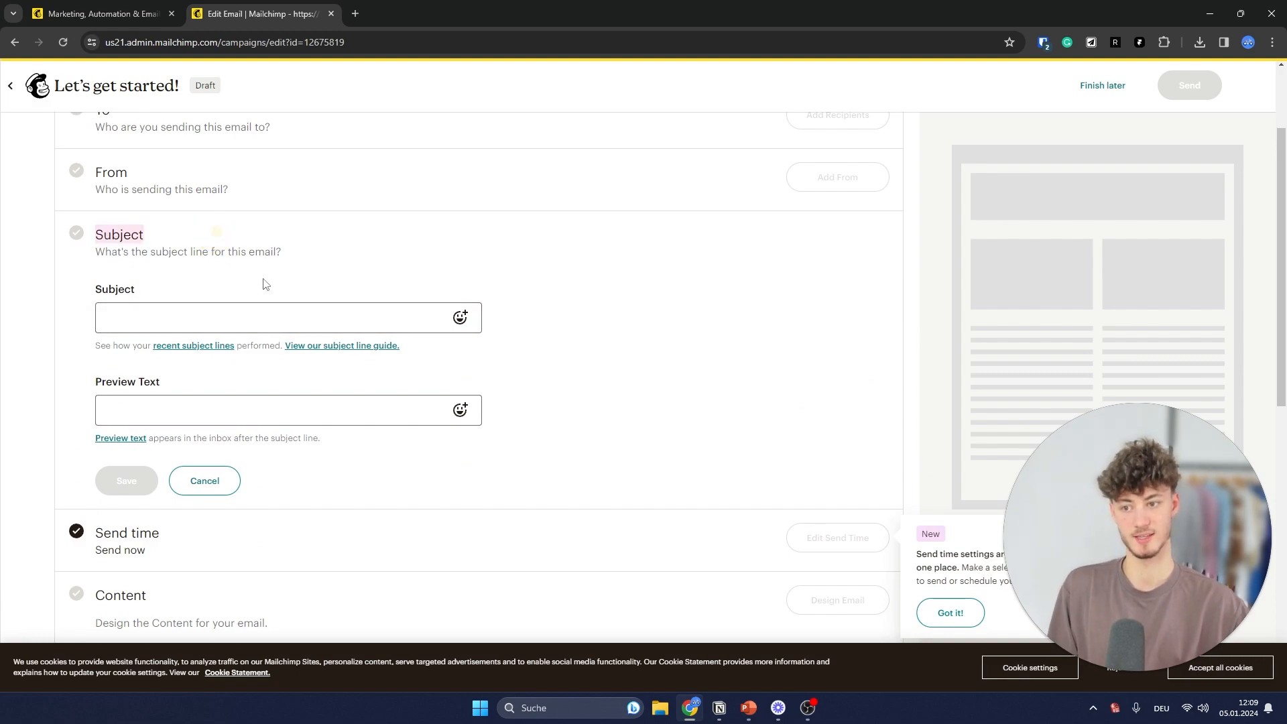
pyautogui.click(294, 308)
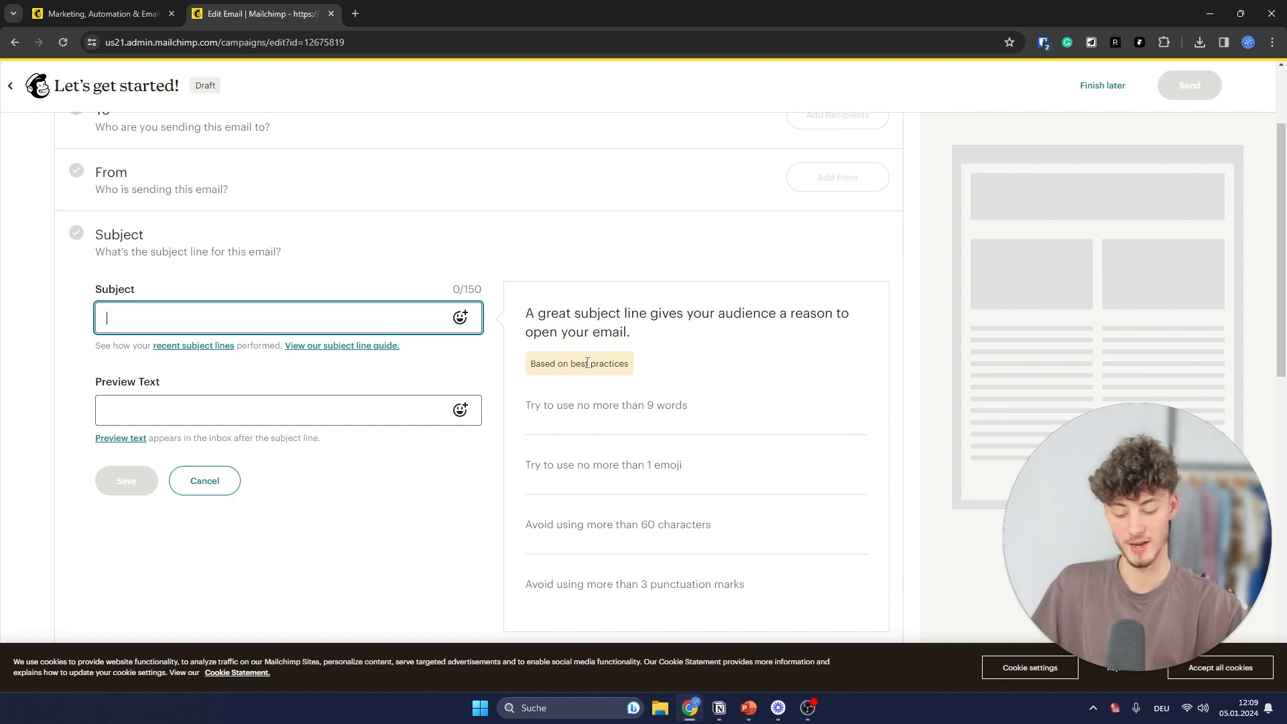
pyautogui.write('Hello')
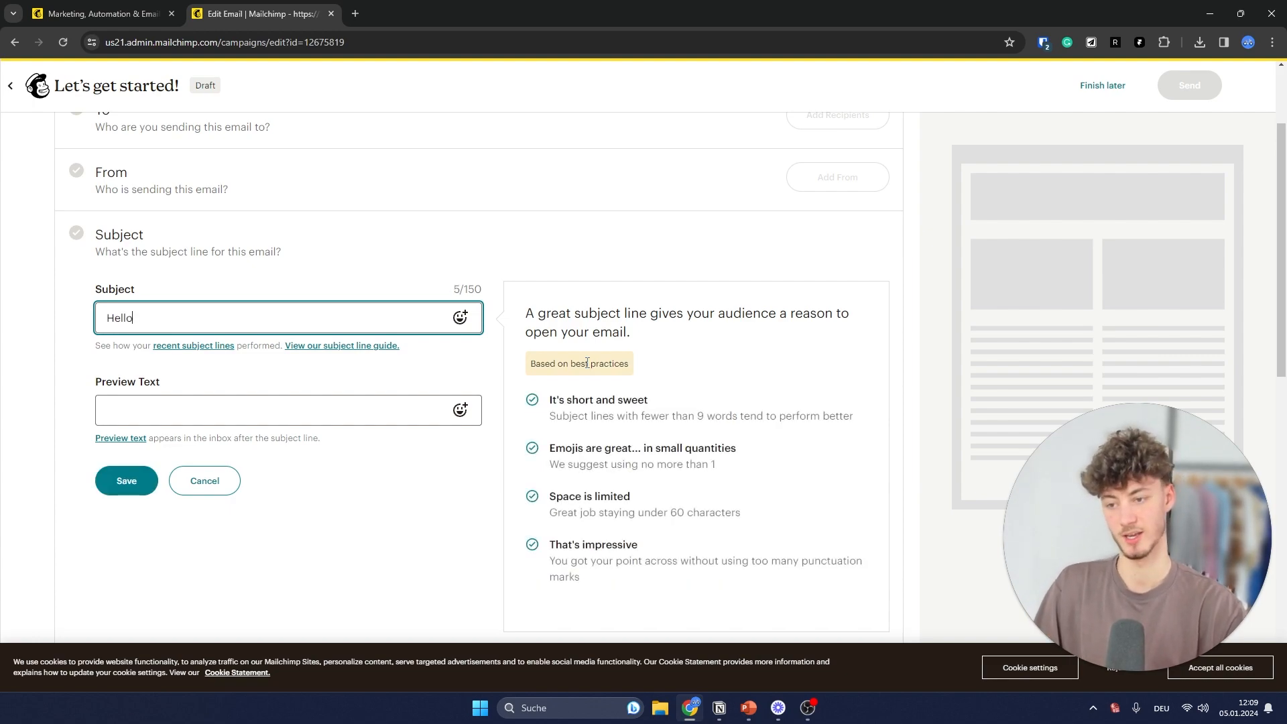
pyautogui.click(460, 318)
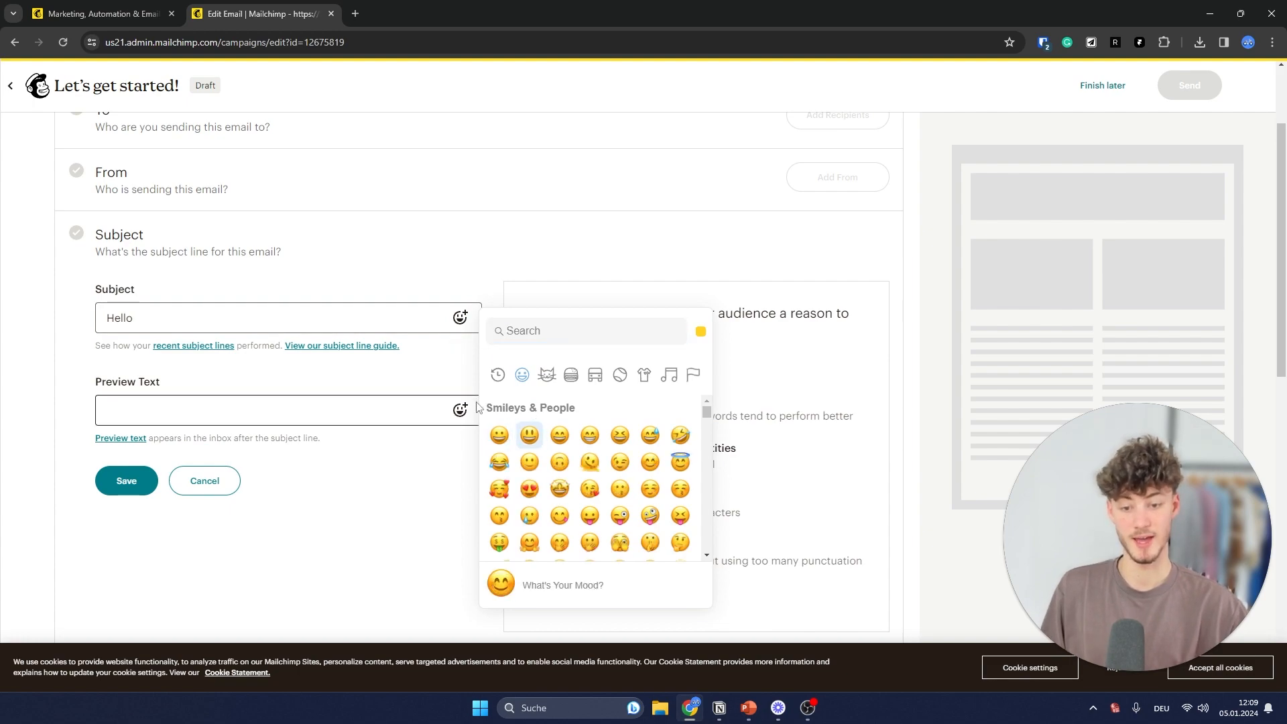
pyautogui.click(475, 403)
pyautogui.click(461, 318)
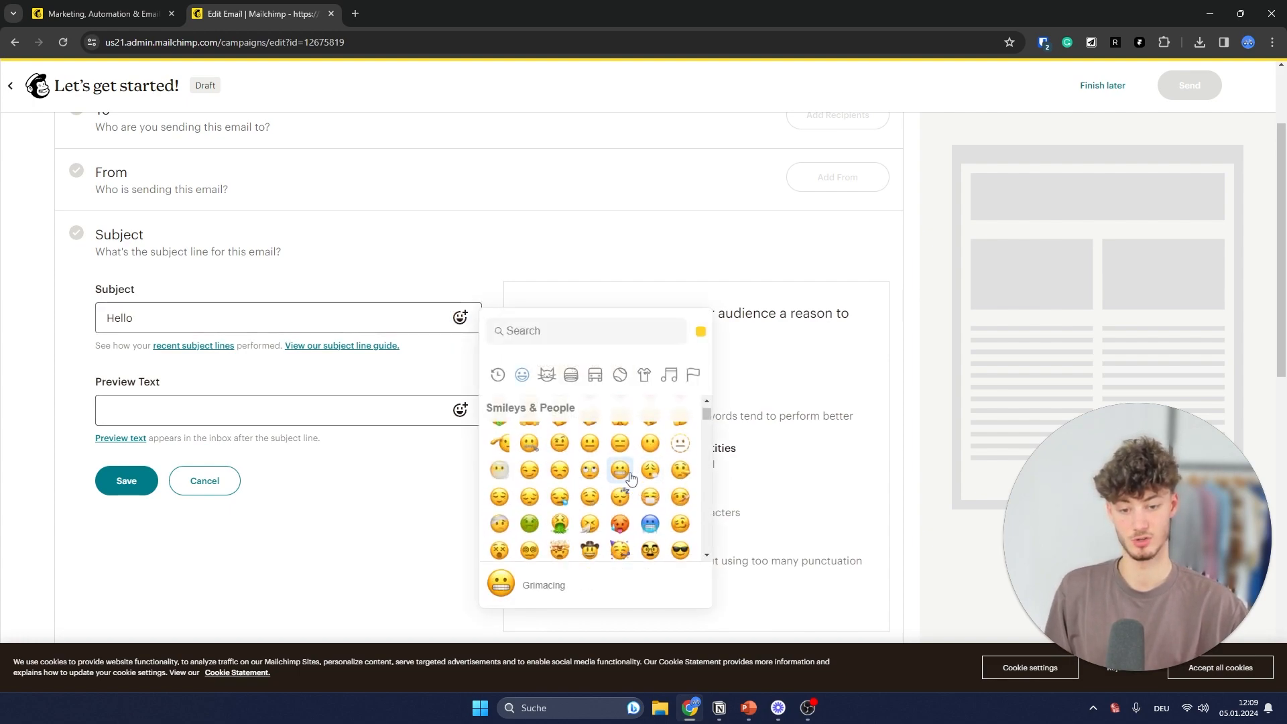
pyautogui.click(529, 435)
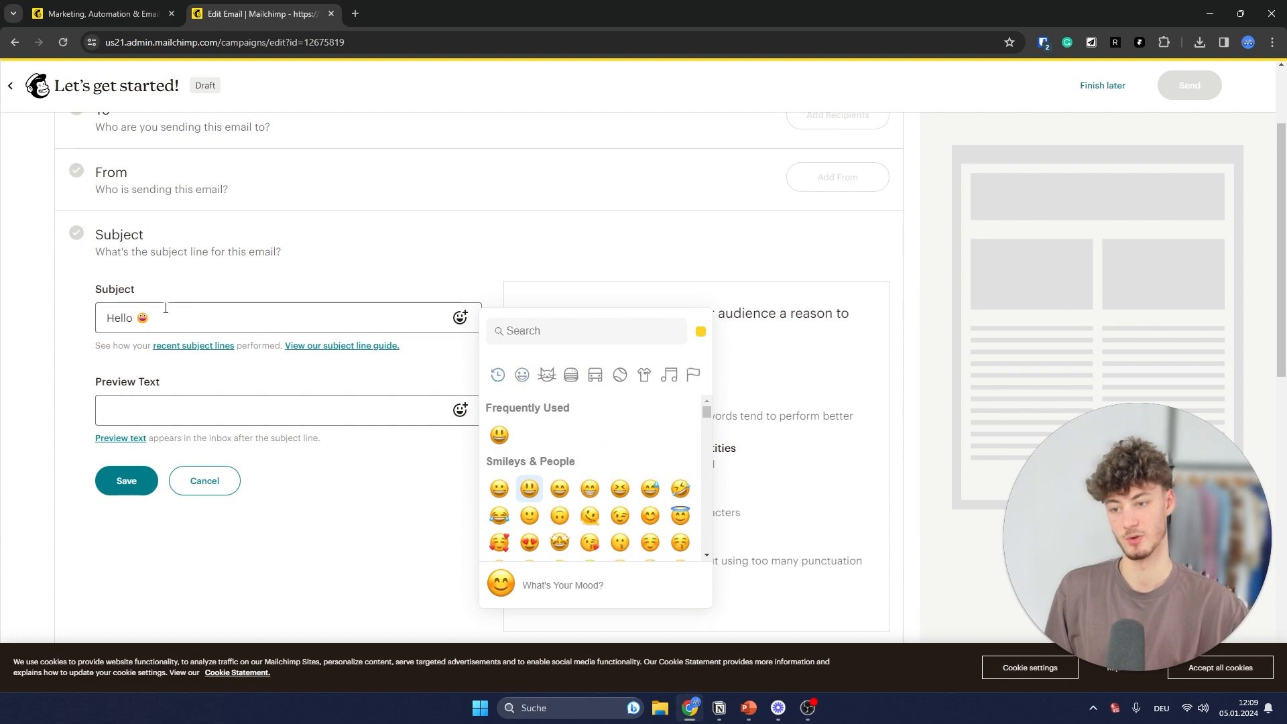
pyautogui.click(253, 307)
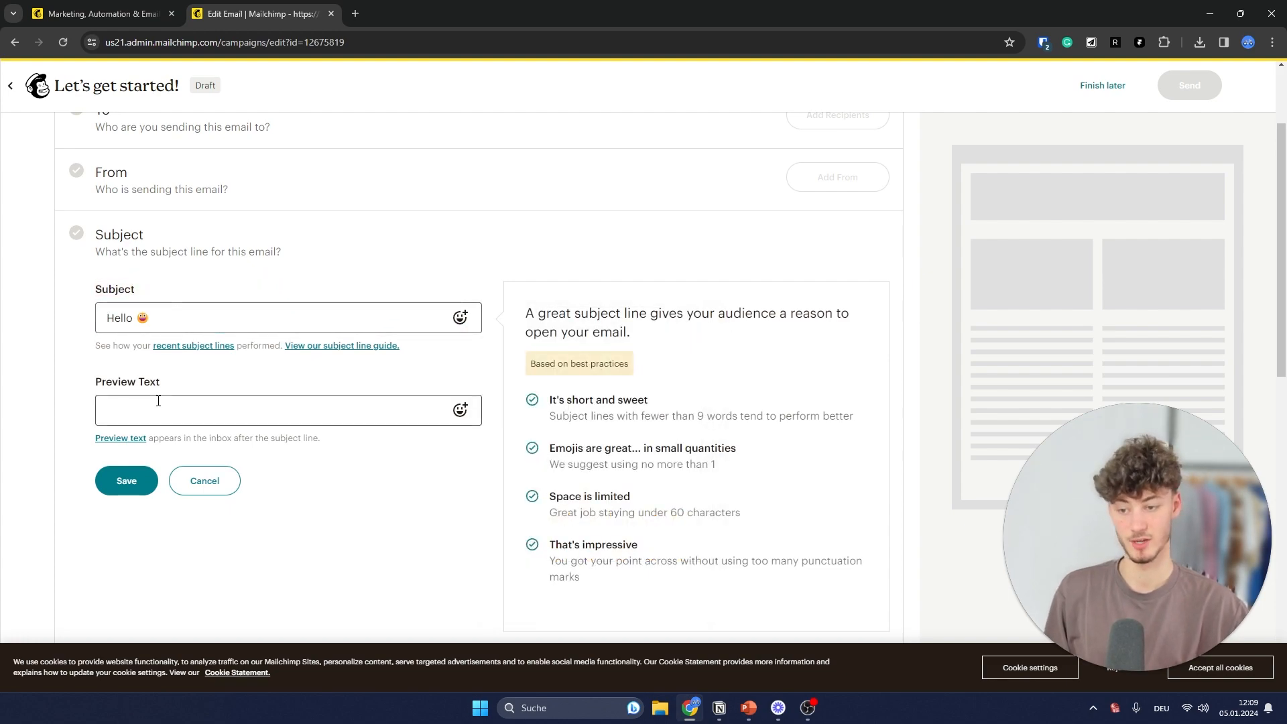
# - Review the subject line, leave the preview text empty, and save the subject
pyautogui.click(222, 386)
pyautogui.scroll(-2, 502, 408)
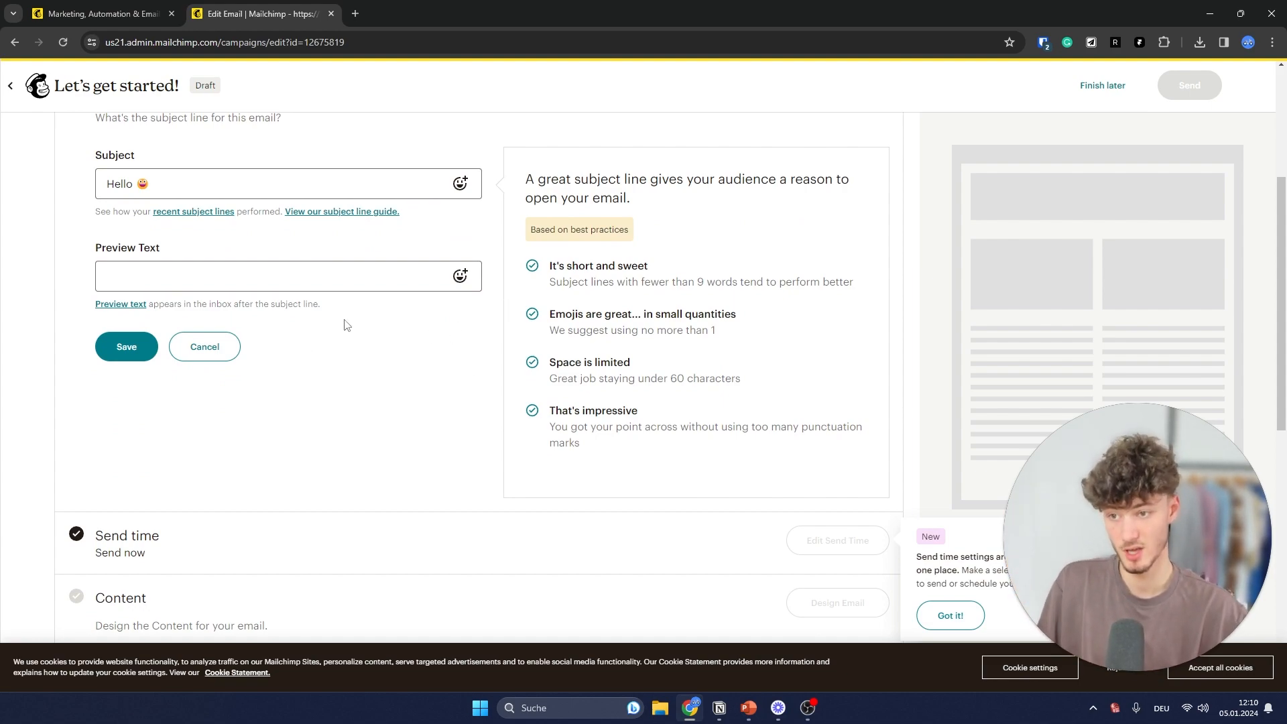
pyautogui.scroll(2, 347, 325)
pyautogui.click(183, 316)
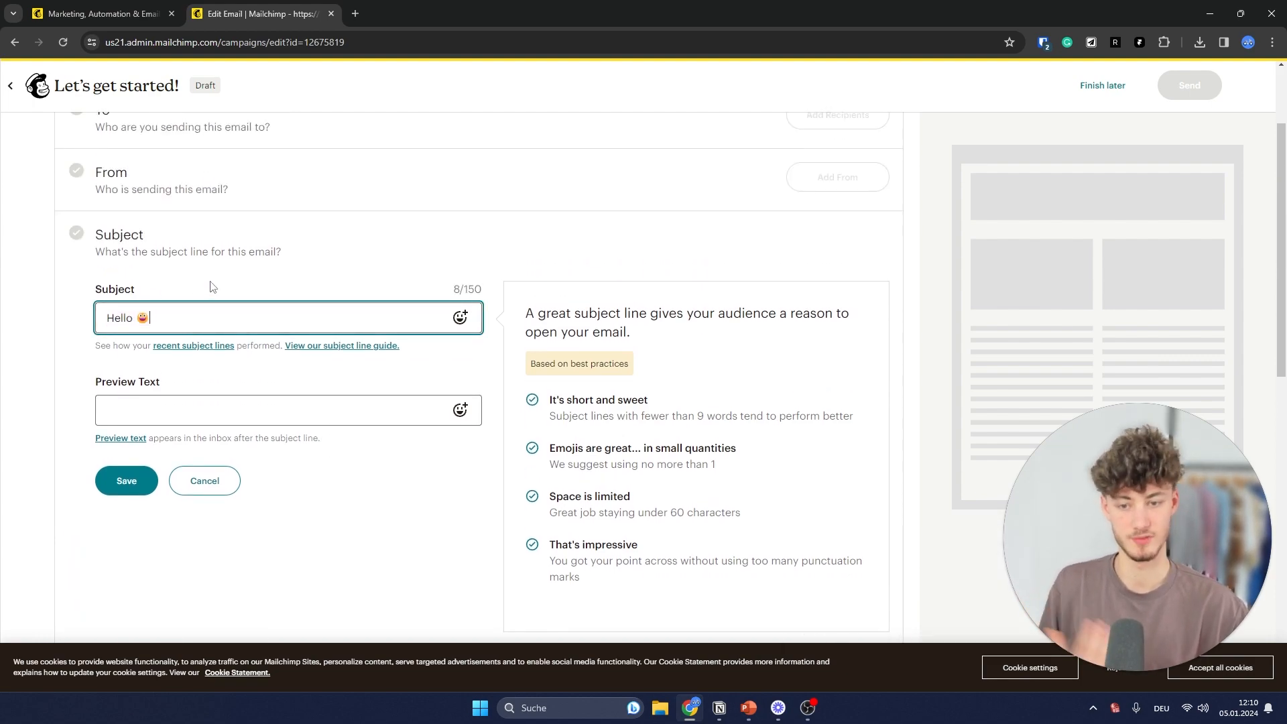
pyautogui.click(226, 292)
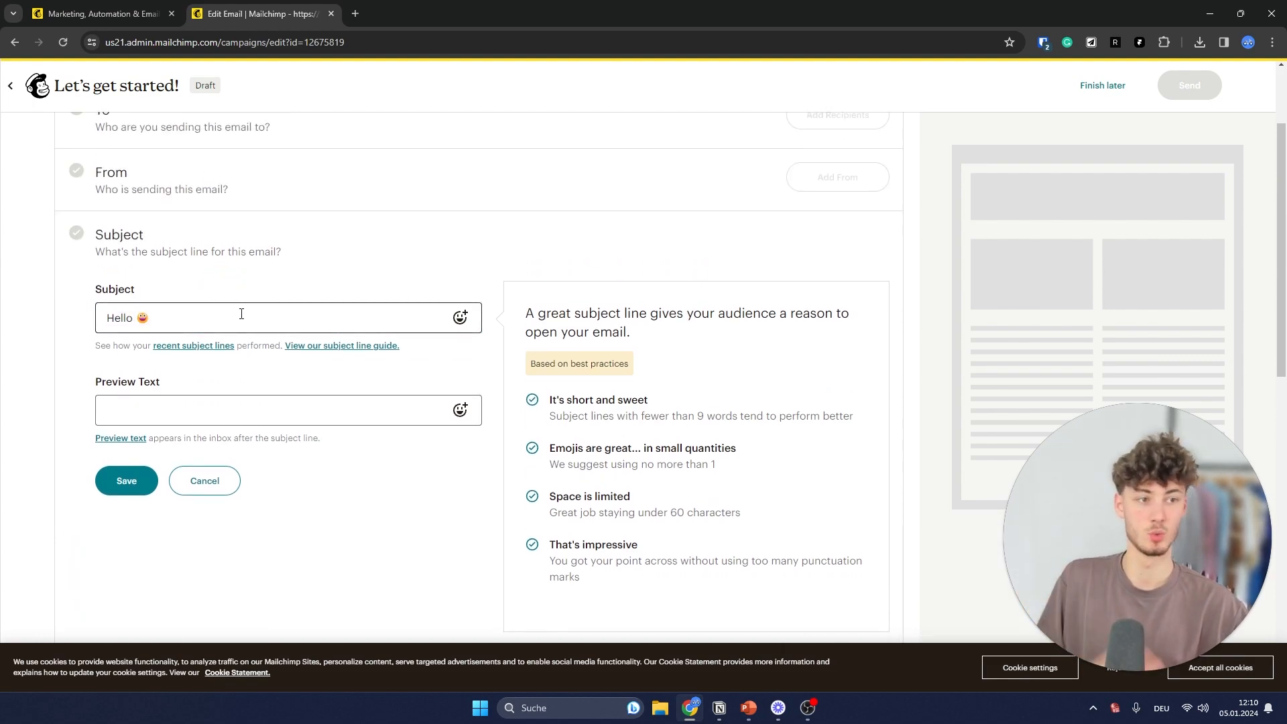
pyautogui.moveTo(160, 320); pyautogui.dragTo(86, 380)
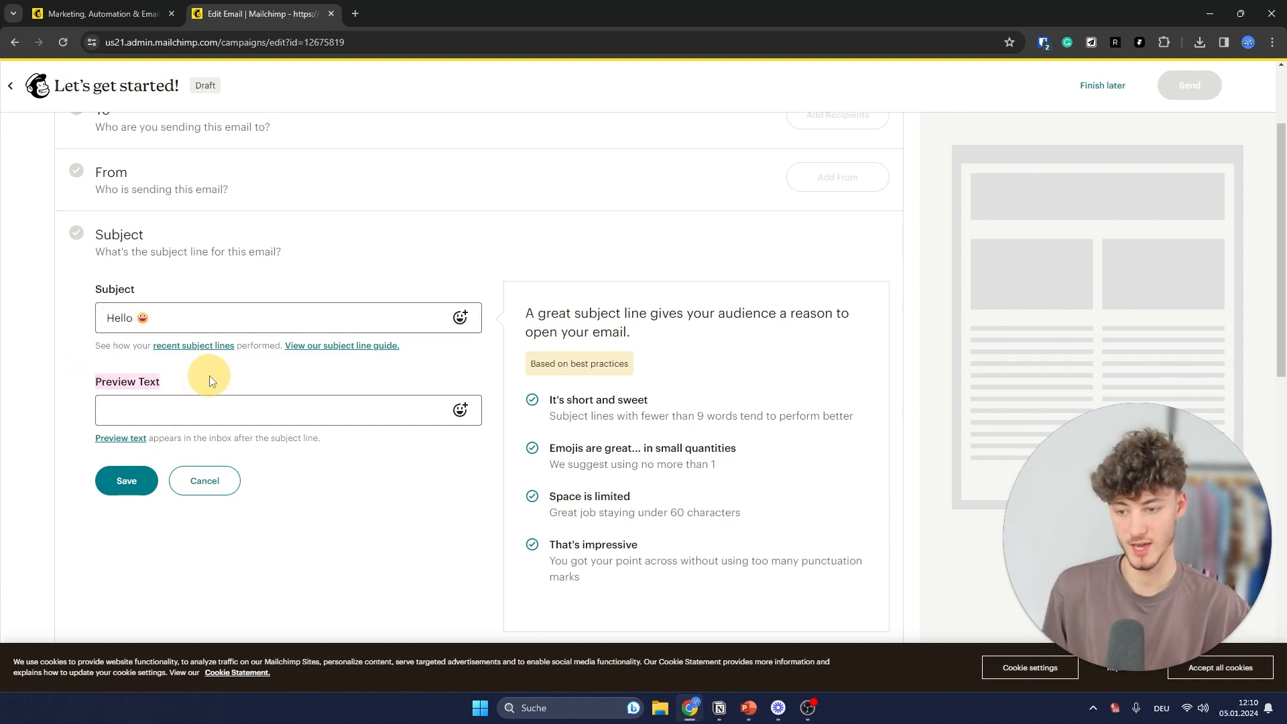
pyautogui.click(221, 402)
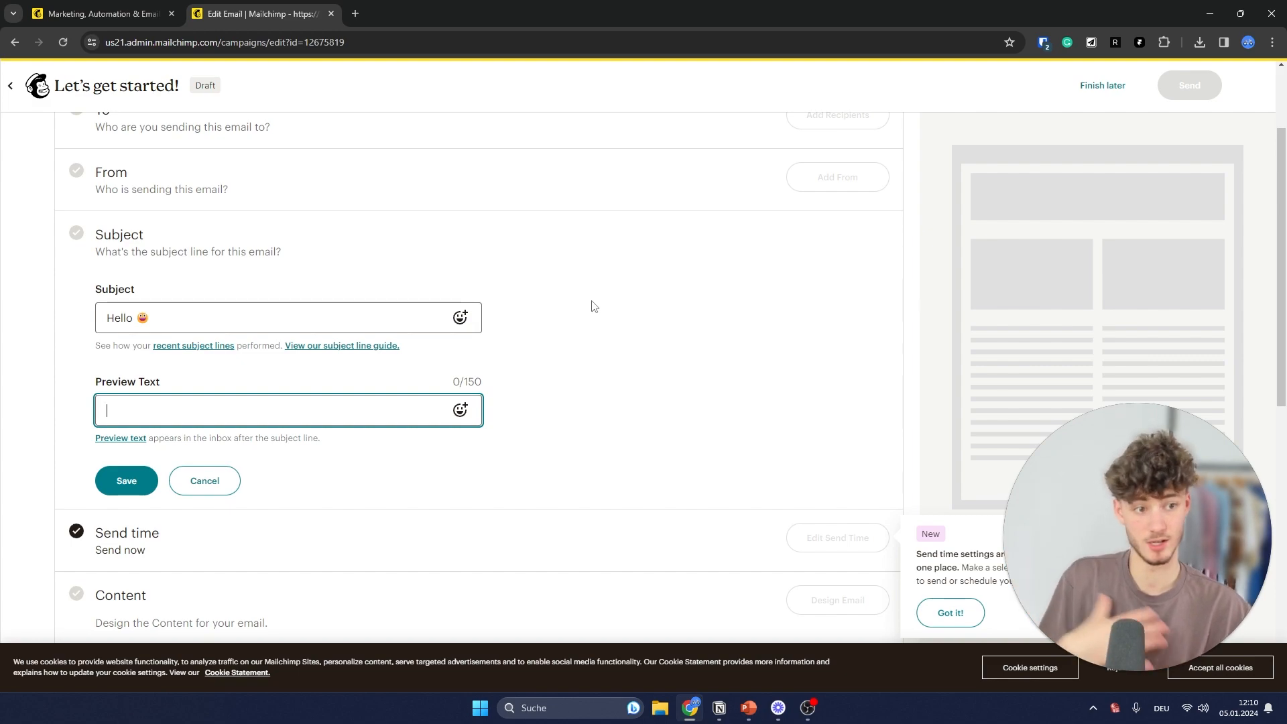
pyautogui.click(564, 369)
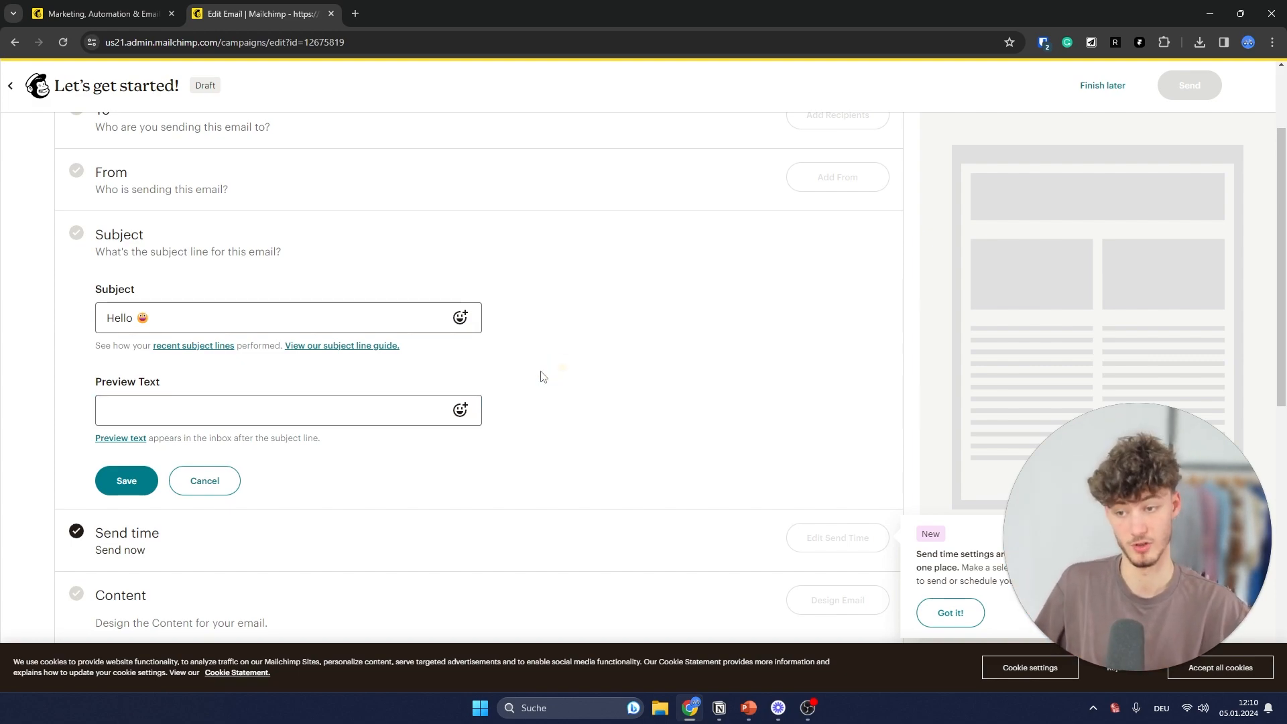
pyautogui.click(127, 481)
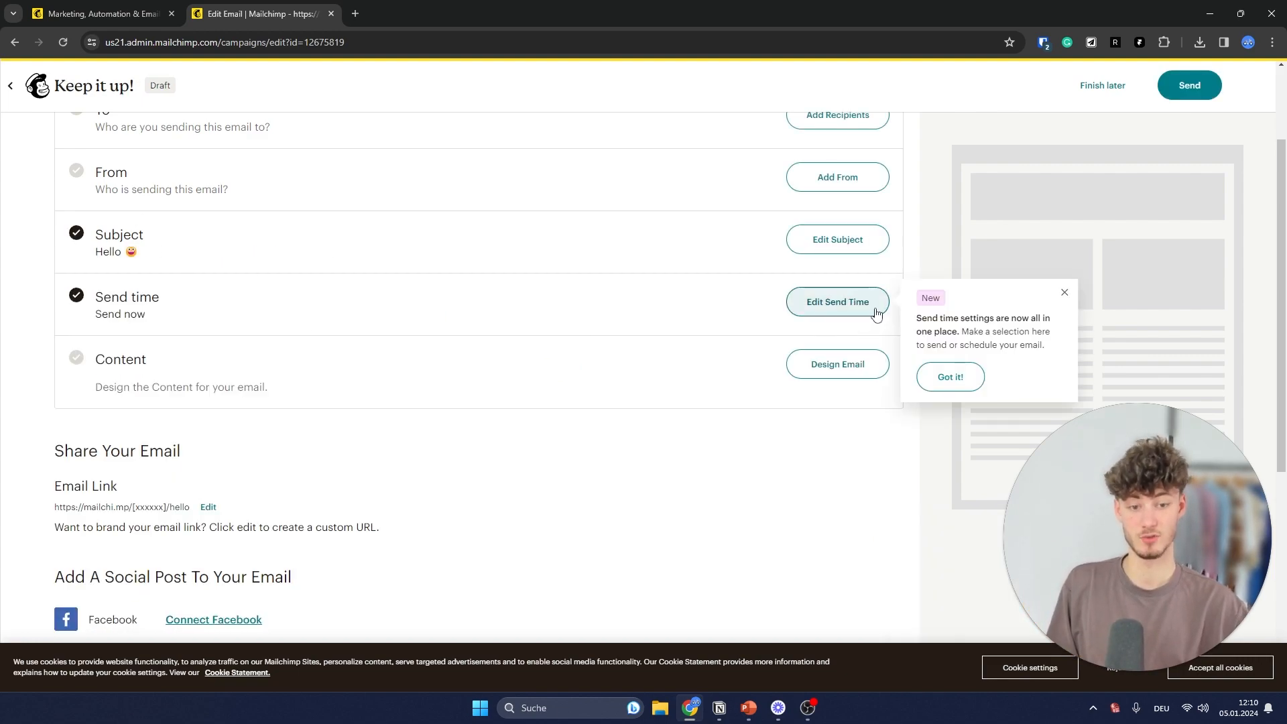
# - Set the send time to Send now and save it
pyautogui.click(811, 300)
pyautogui.click(565, 391)
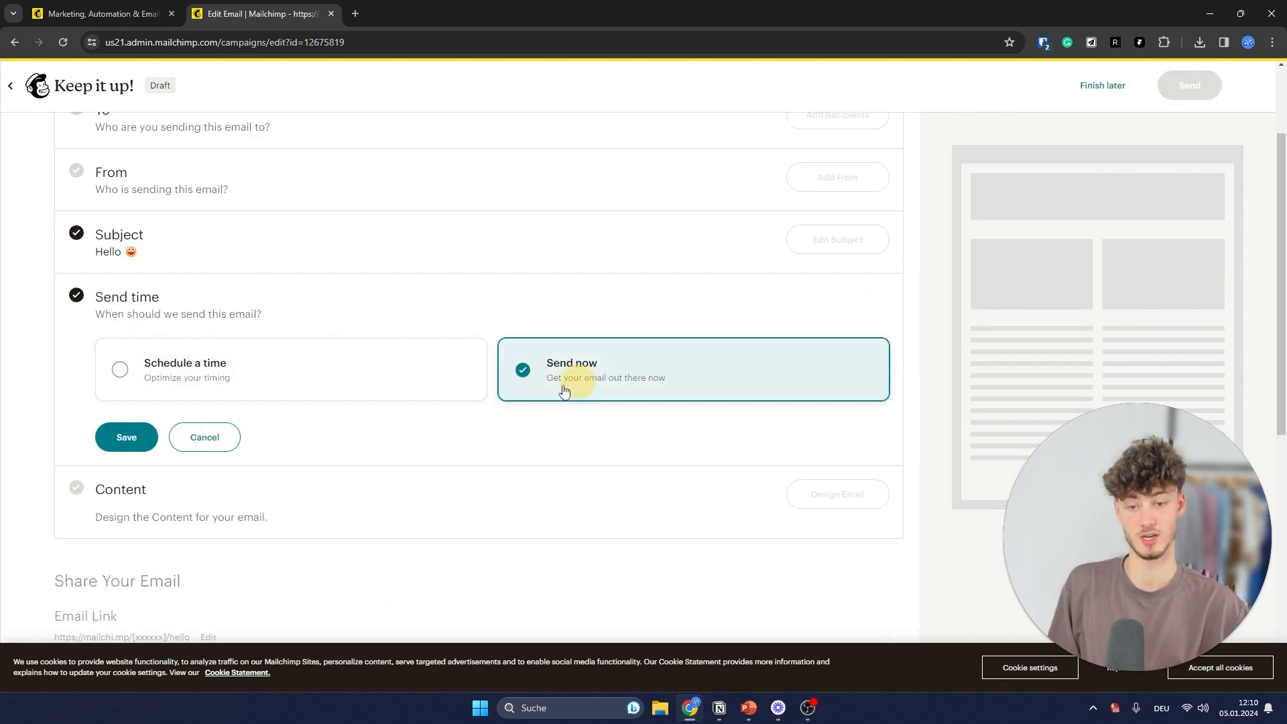
pyautogui.click(279, 390)
pyautogui.click(583, 393)
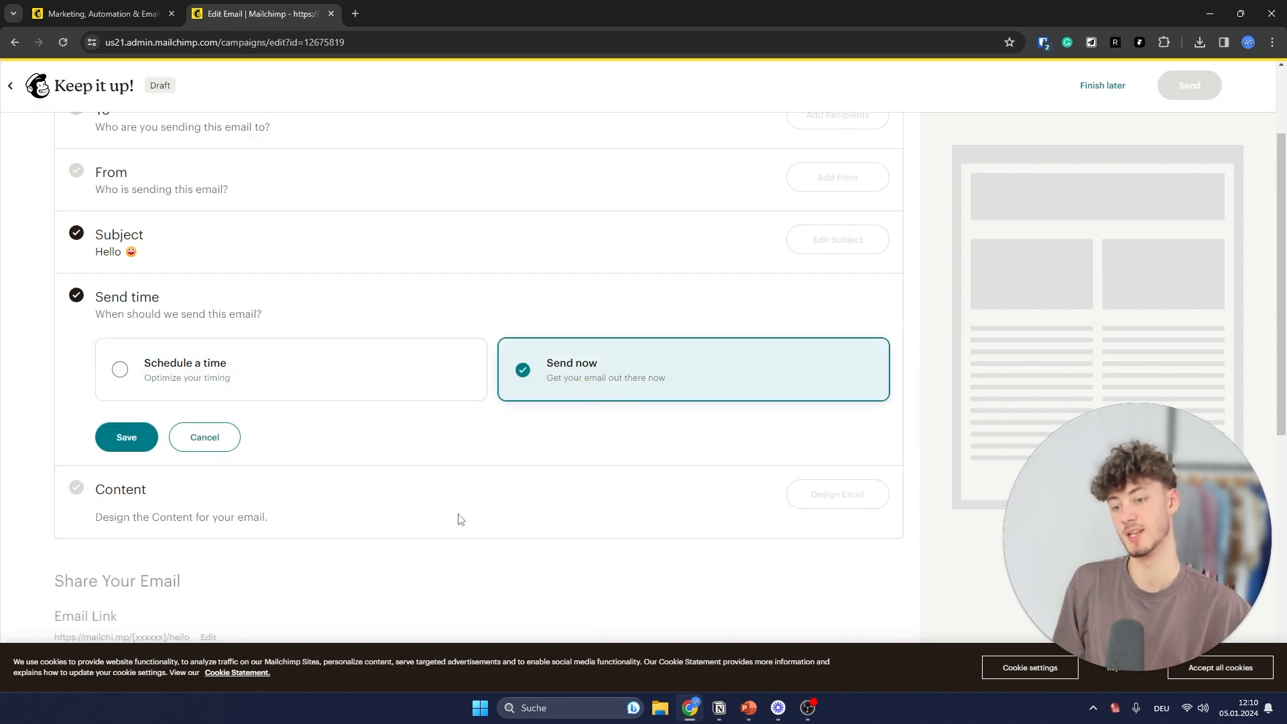
pyautogui.click(127, 437)
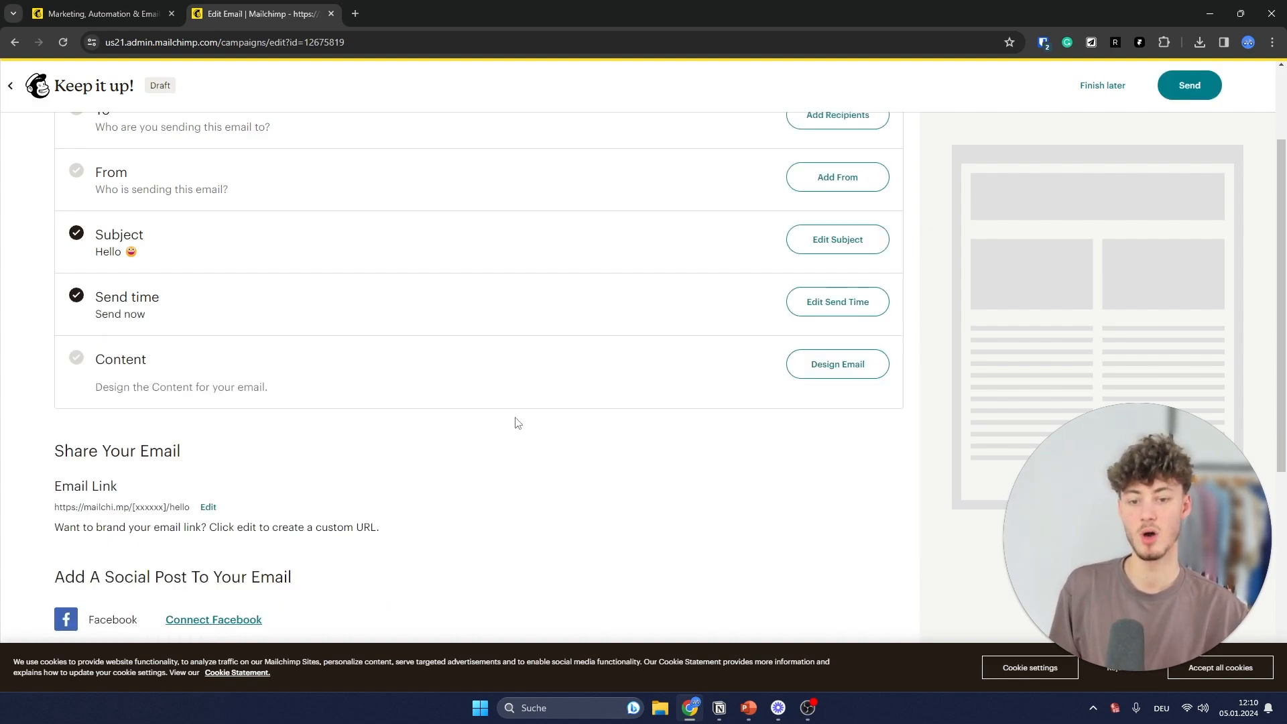
# - Start designing the email and scroll through the Mailchimp Templates gallery
pyautogui.click(851, 366)
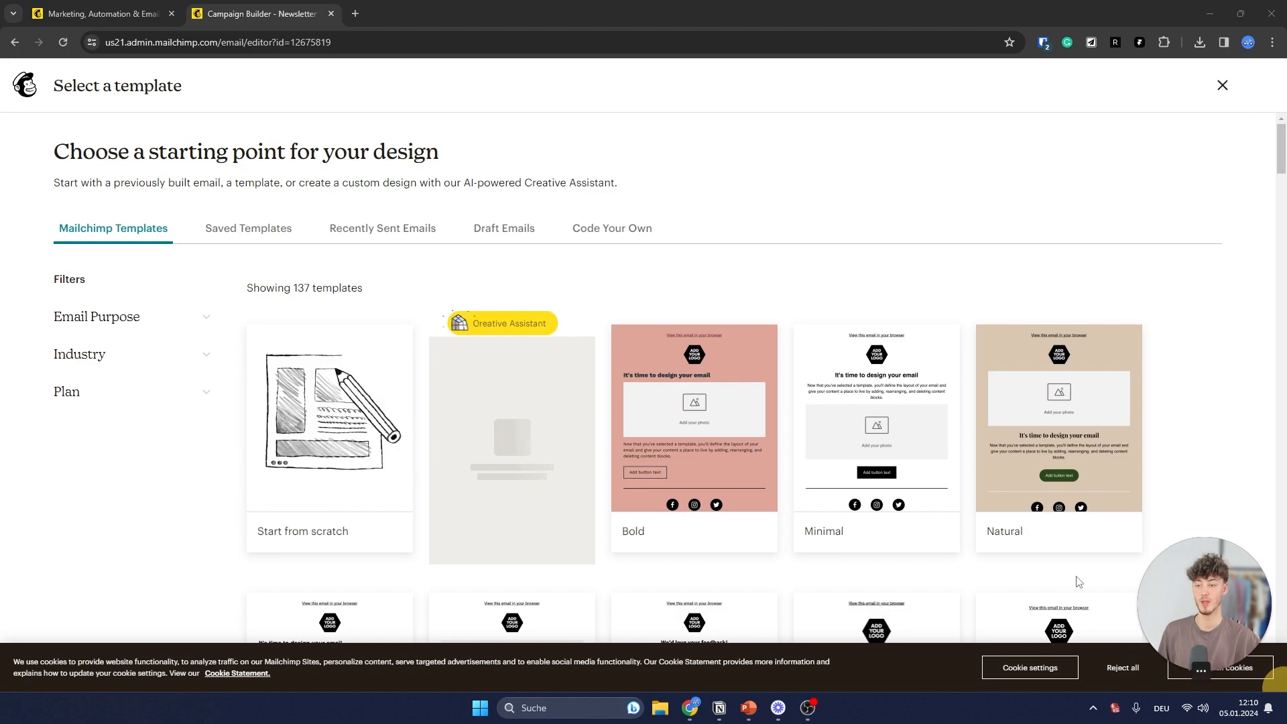
pyautogui.scroll(-14, 647, 333)
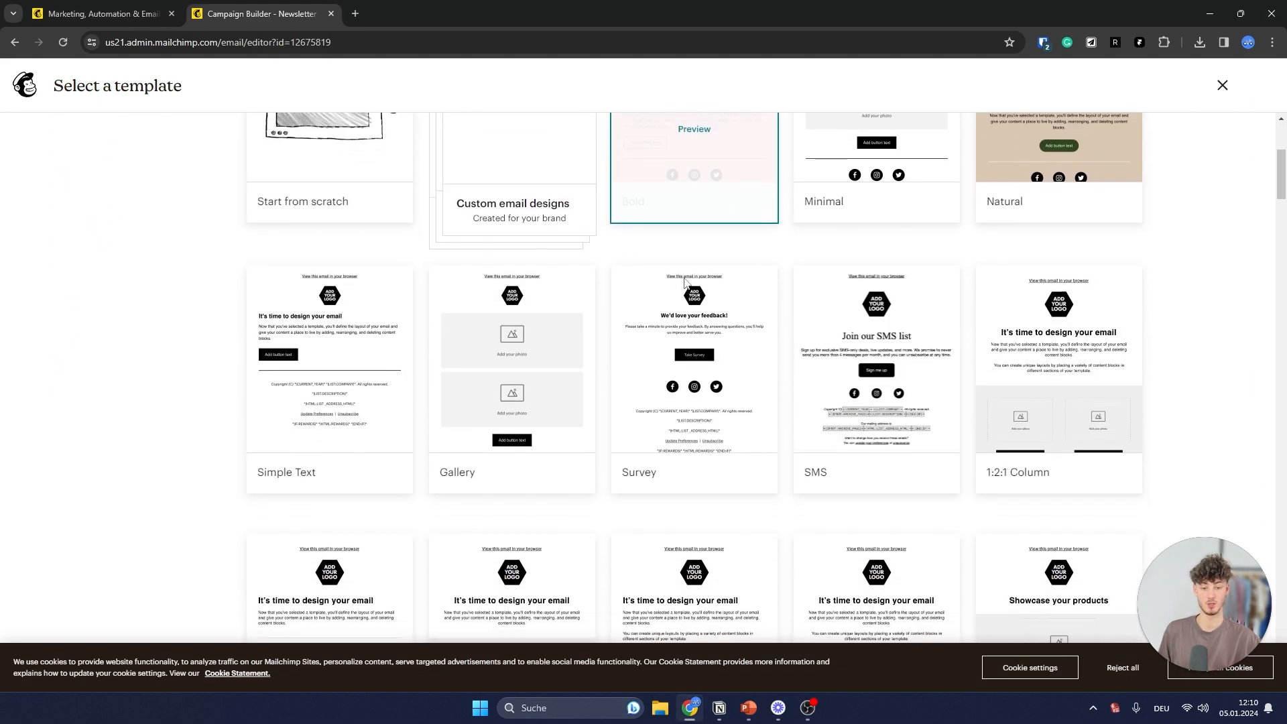
pyautogui.scroll(-15, 647, 333)
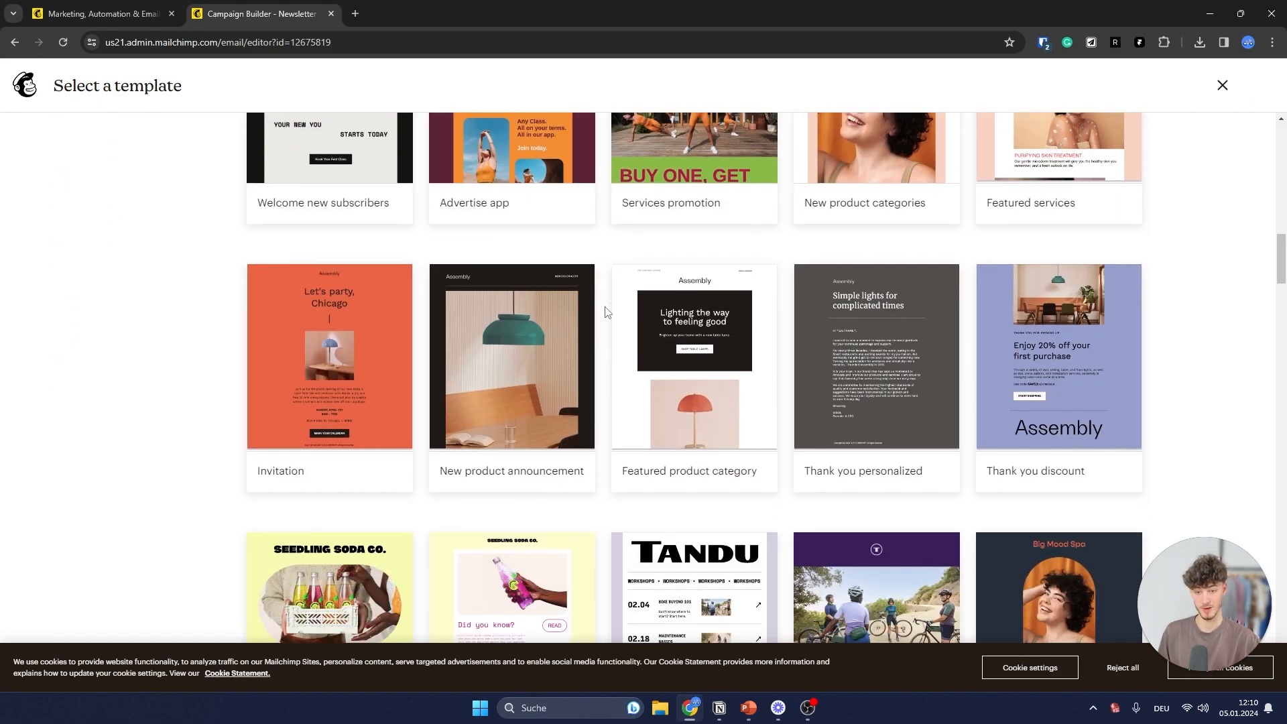
pyautogui.scroll(-4, 1207, 425)
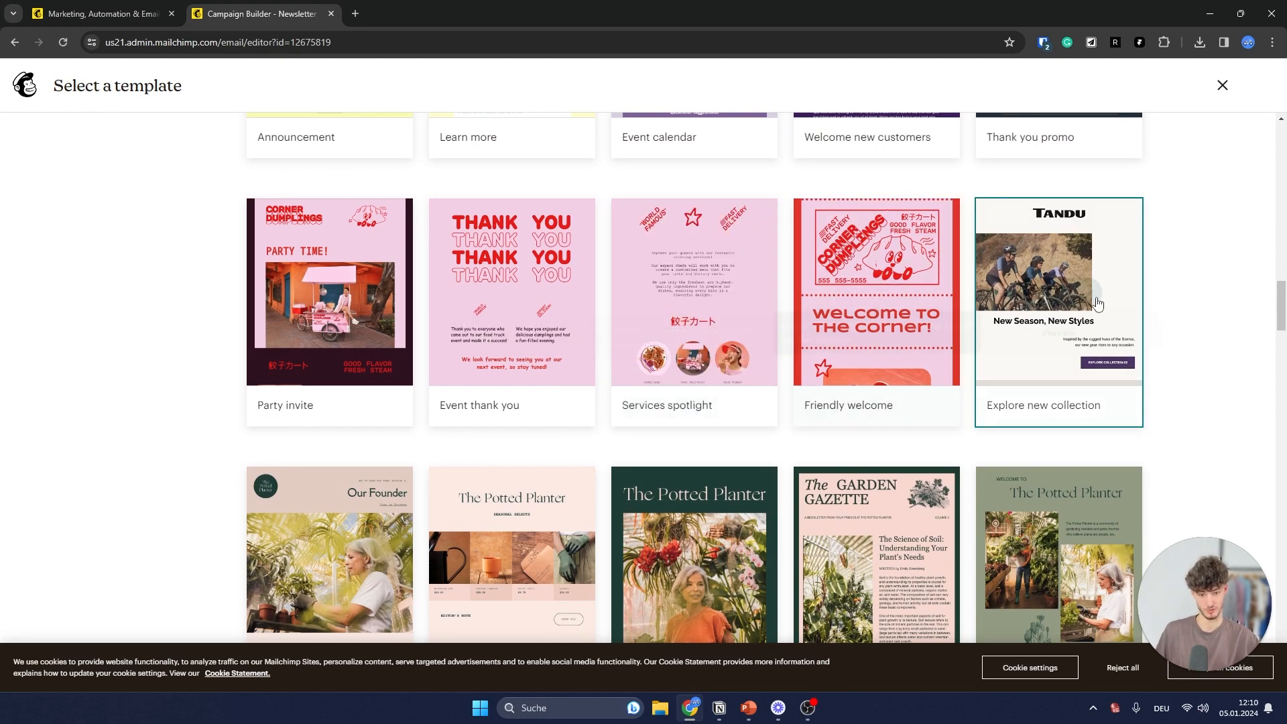
pyautogui.scroll(-4, 693, 286)
pyautogui.scroll(-7, 693, 288)
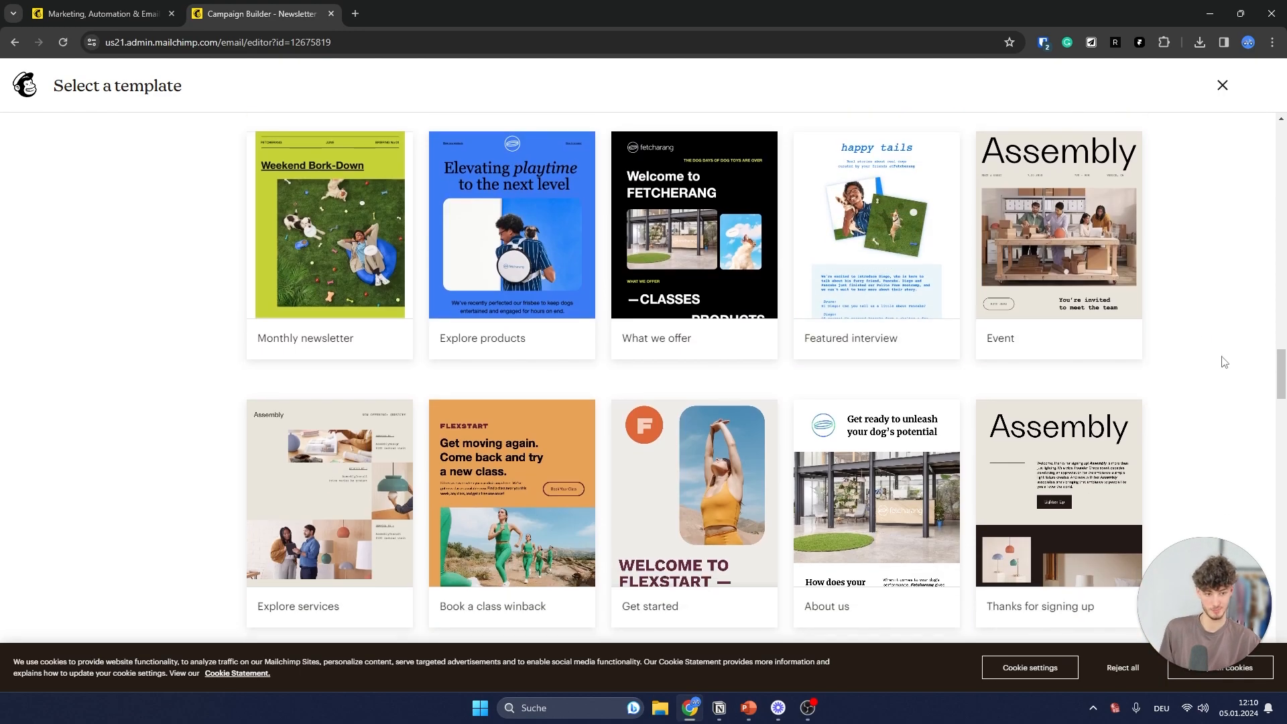
pyautogui.middleClick(1222, 363)
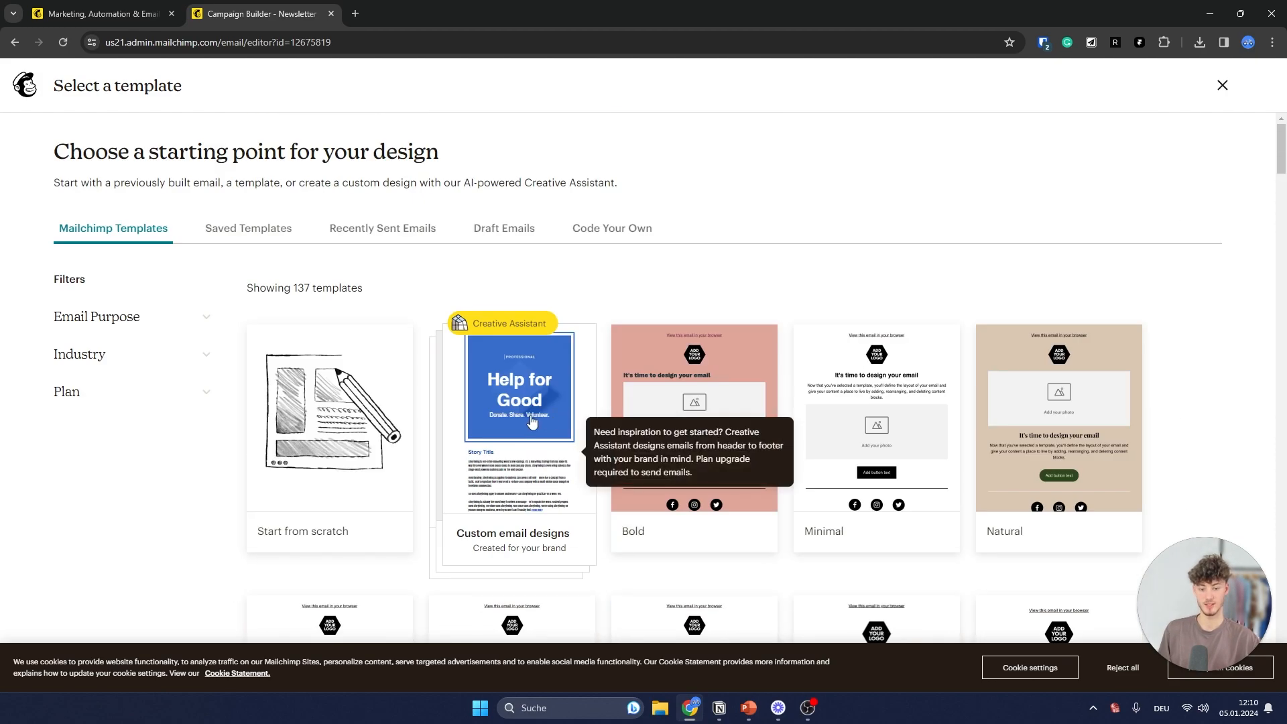
# - Preview the Minimal template, then exit the preview
pyautogui.moveTo(733, 430)
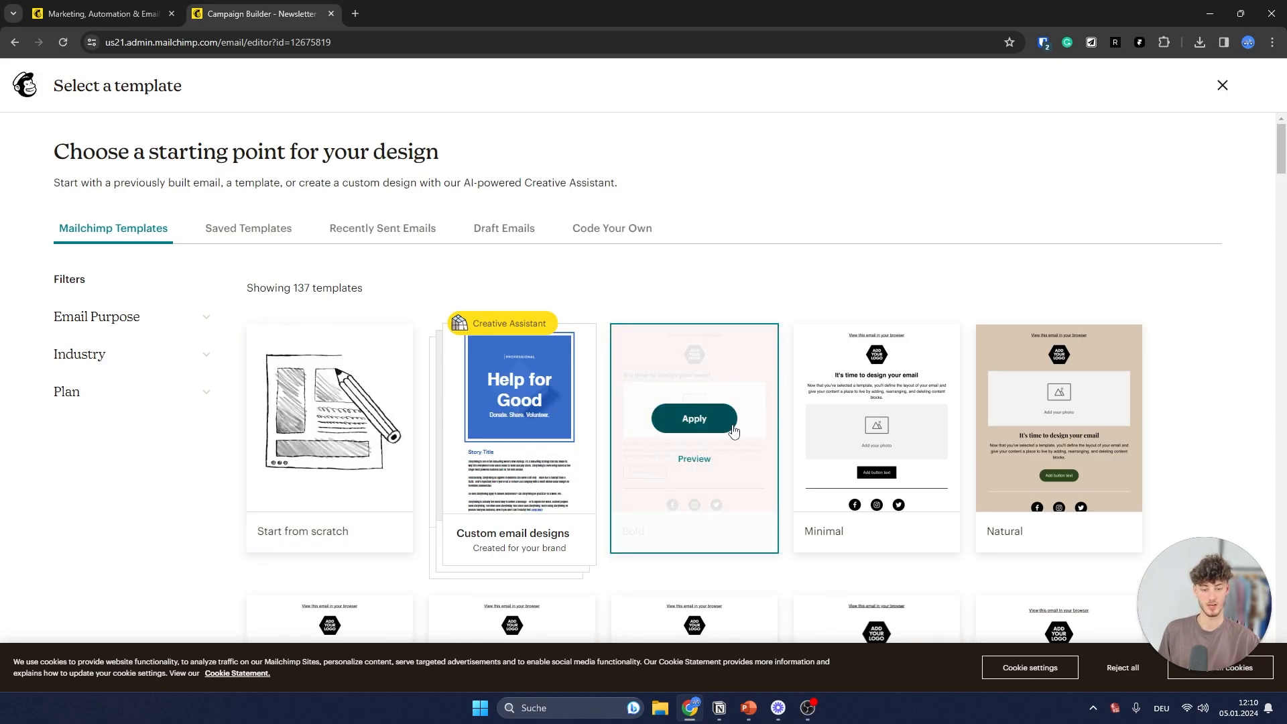
pyautogui.moveTo(878, 429)
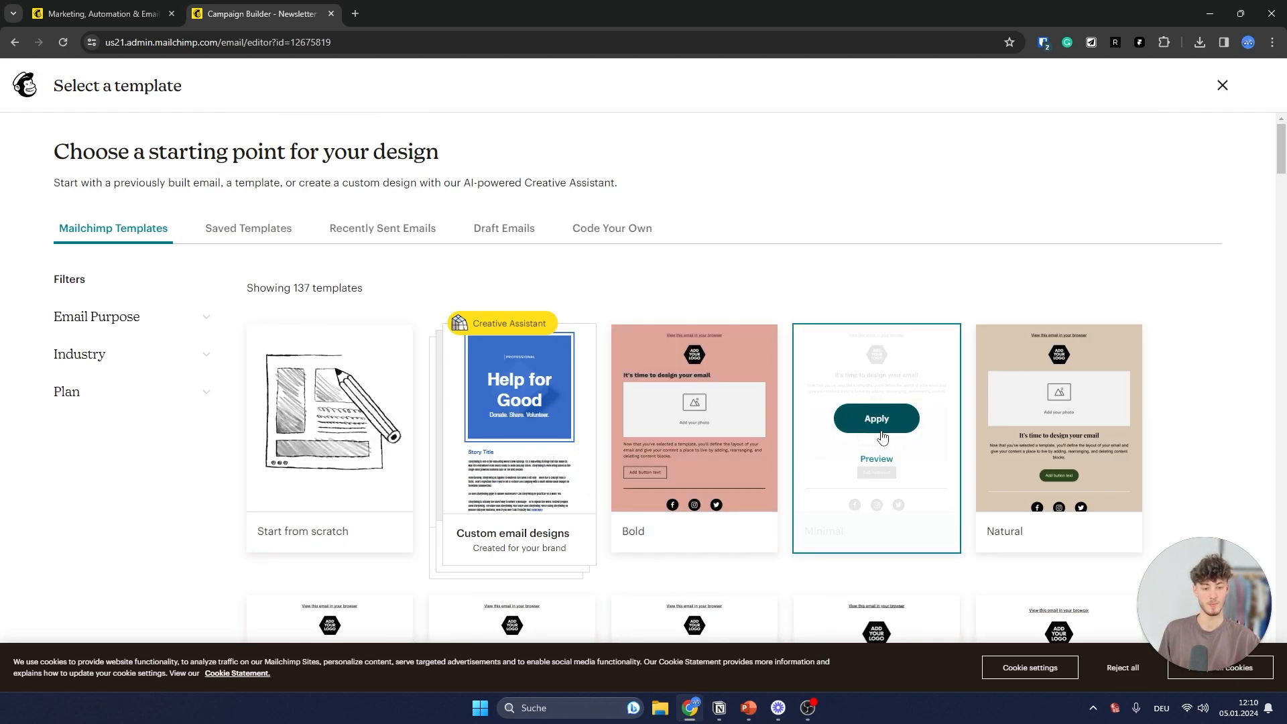
pyautogui.click(889, 465)
pyautogui.scroll(-3, 770, 409)
pyautogui.scroll(3, 655, 347)
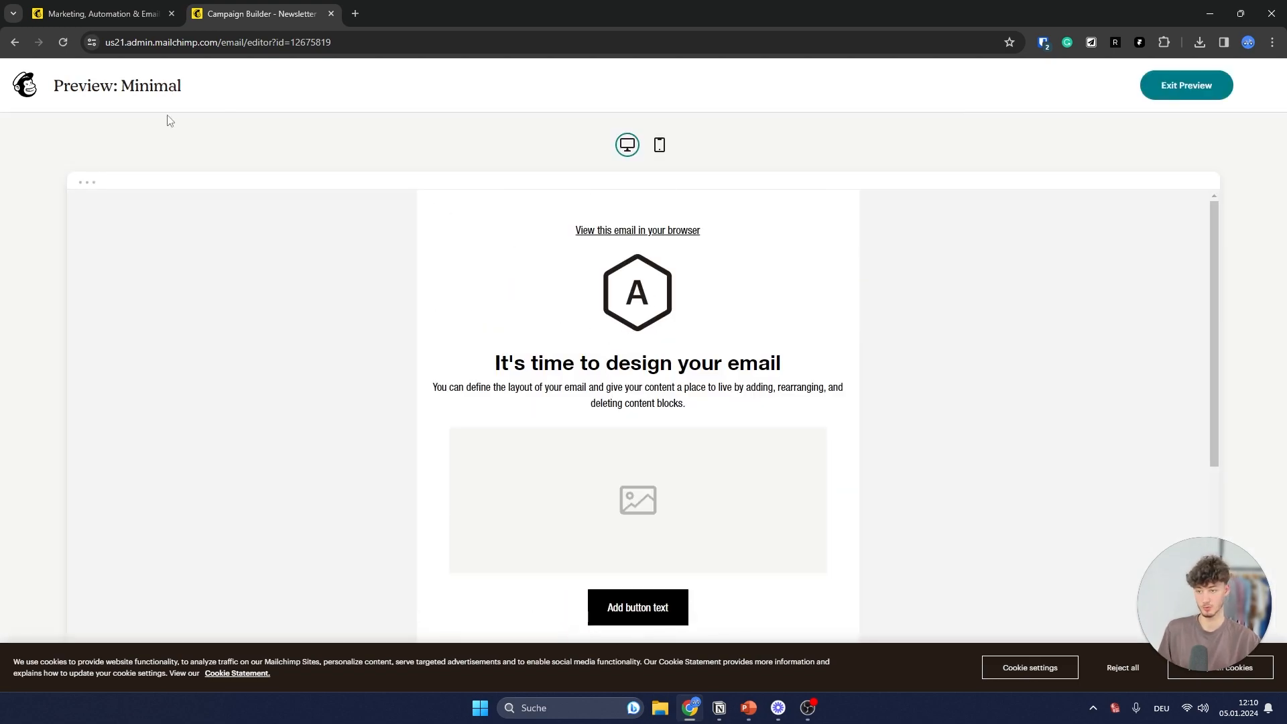
pyautogui.click(1148, 85)
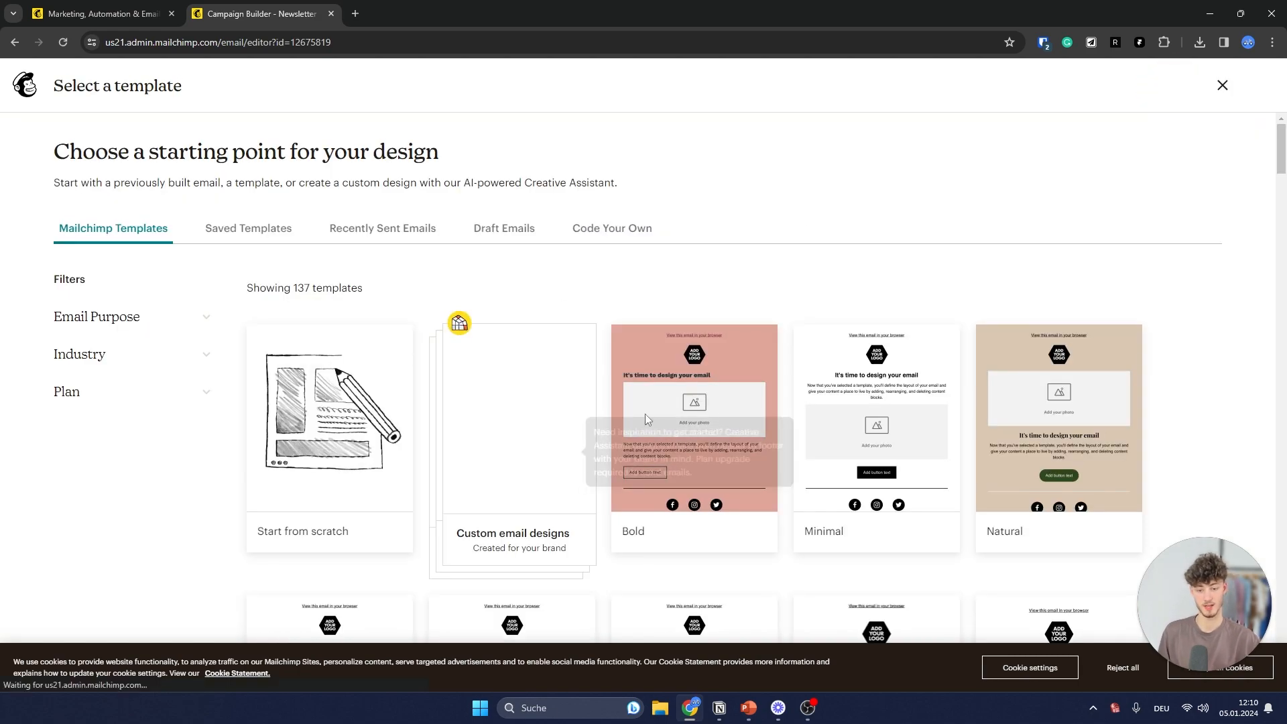
# - Look over the template cards and apply the Minimal template to the Newsletter 1 email
pyautogui.moveTo(508, 400)
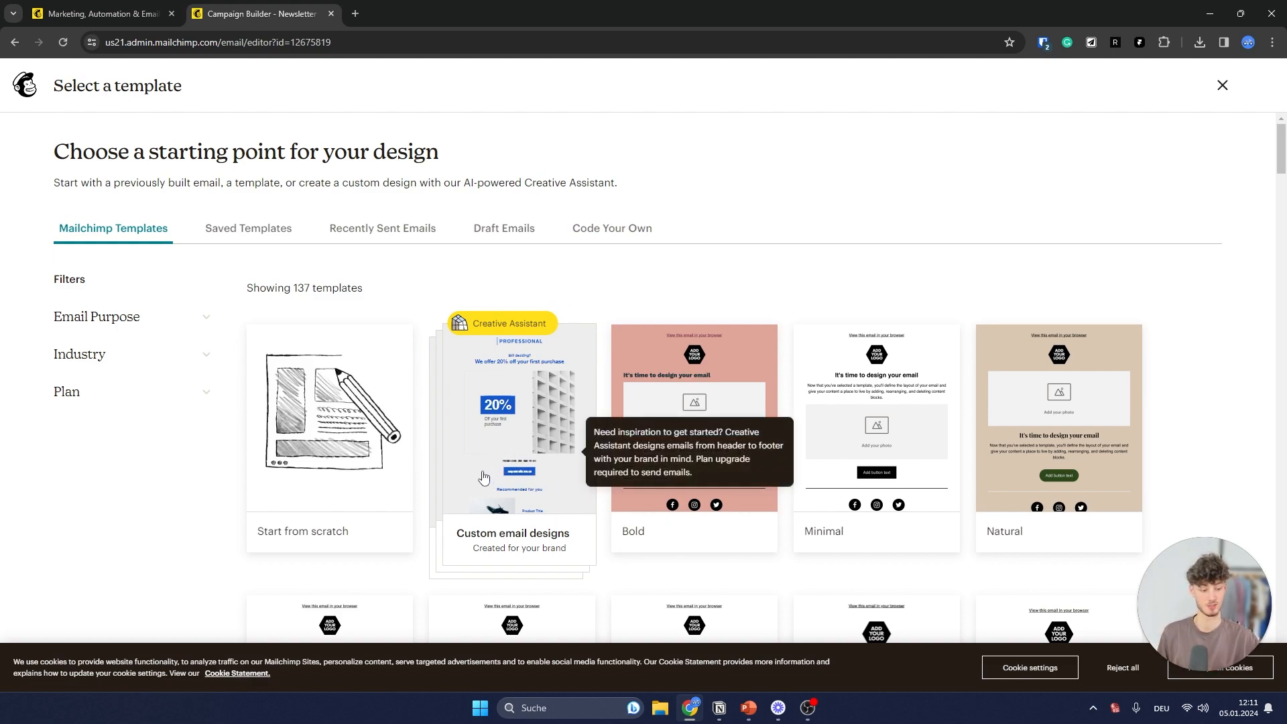
pyautogui.click(1199, 669)
pyautogui.moveTo(1212, 618); pyautogui.dragTo(751, 433)
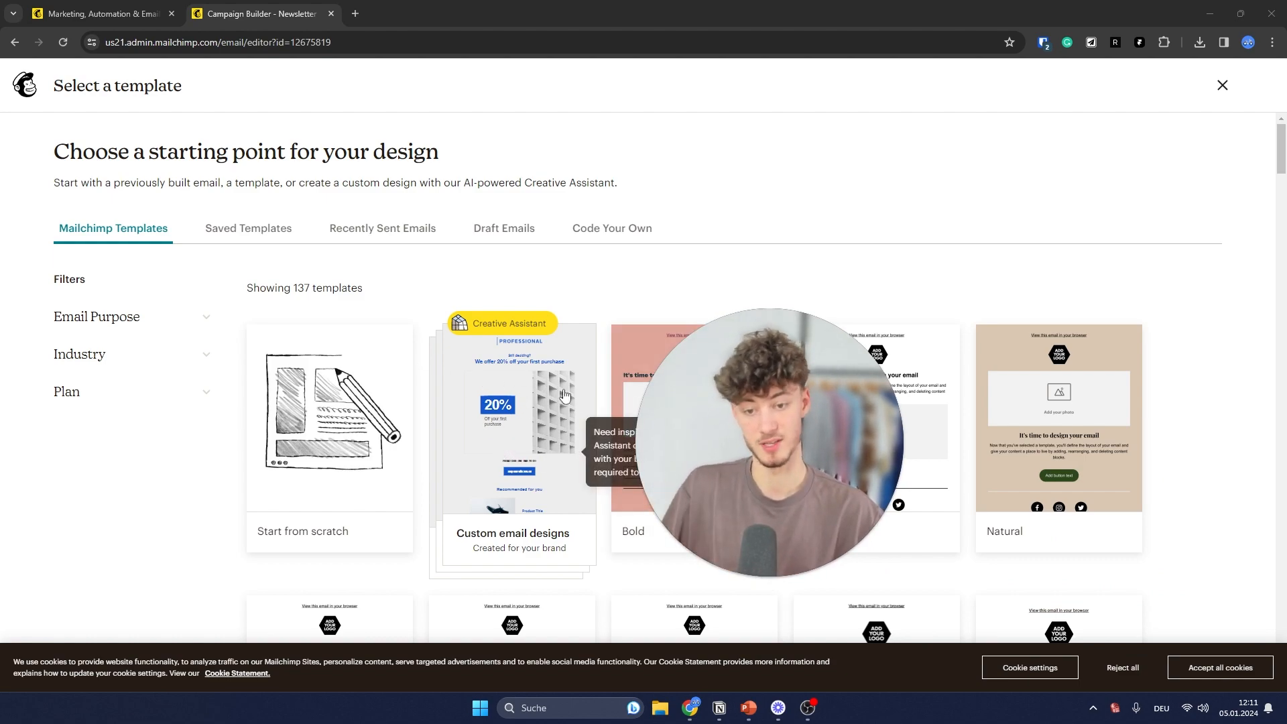
pyautogui.moveTo(712, 422); pyautogui.dragTo(934, 421)
pyautogui.moveTo(494, 425)
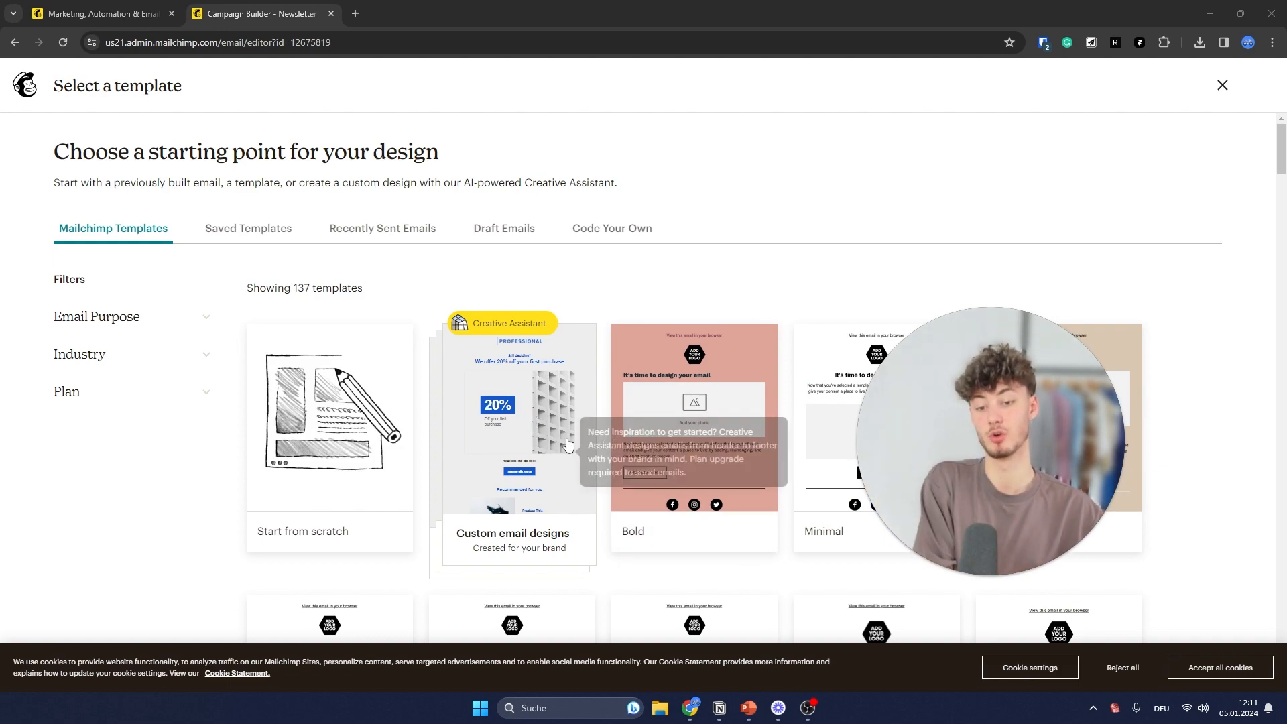
pyautogui.moveTo(969, 573)
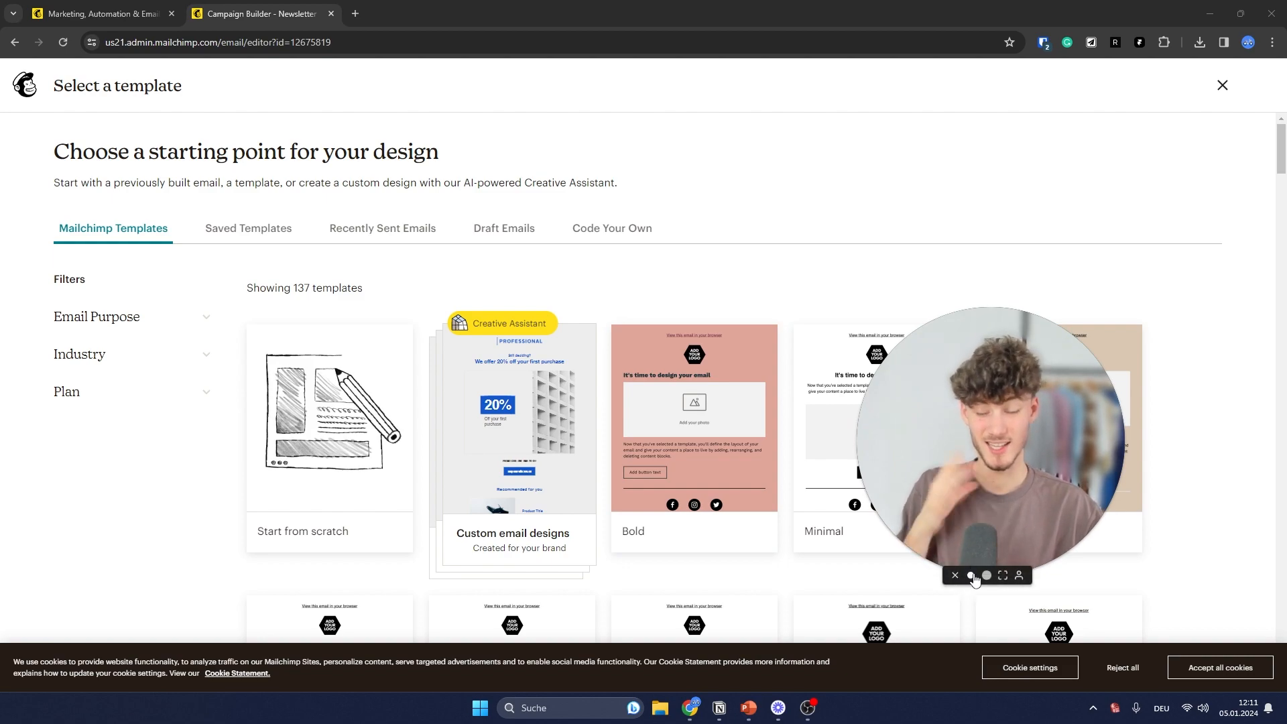
pyautogui.click(969, 574)
pyautogui.moveTo(947, 536); pyautogui.dragTo(1227, 630)
pyautogui.moveTo(810, 410)
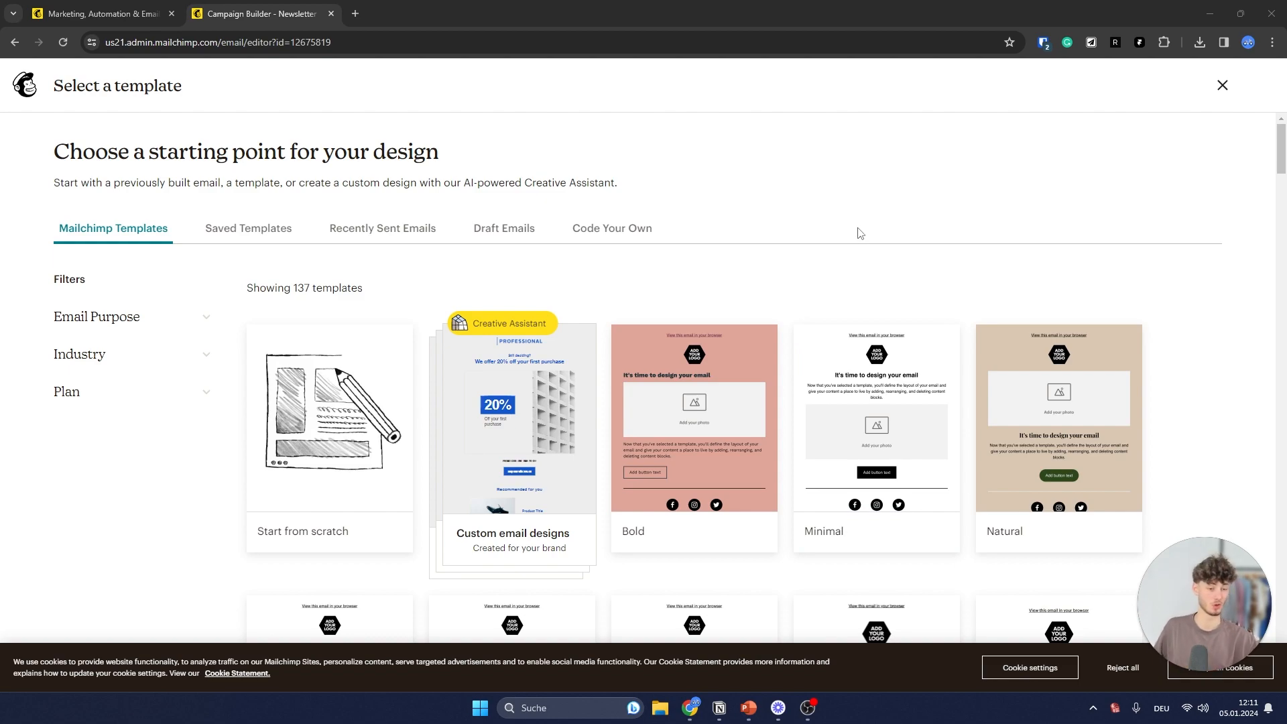
pyautogui.moveTo(858, 338)
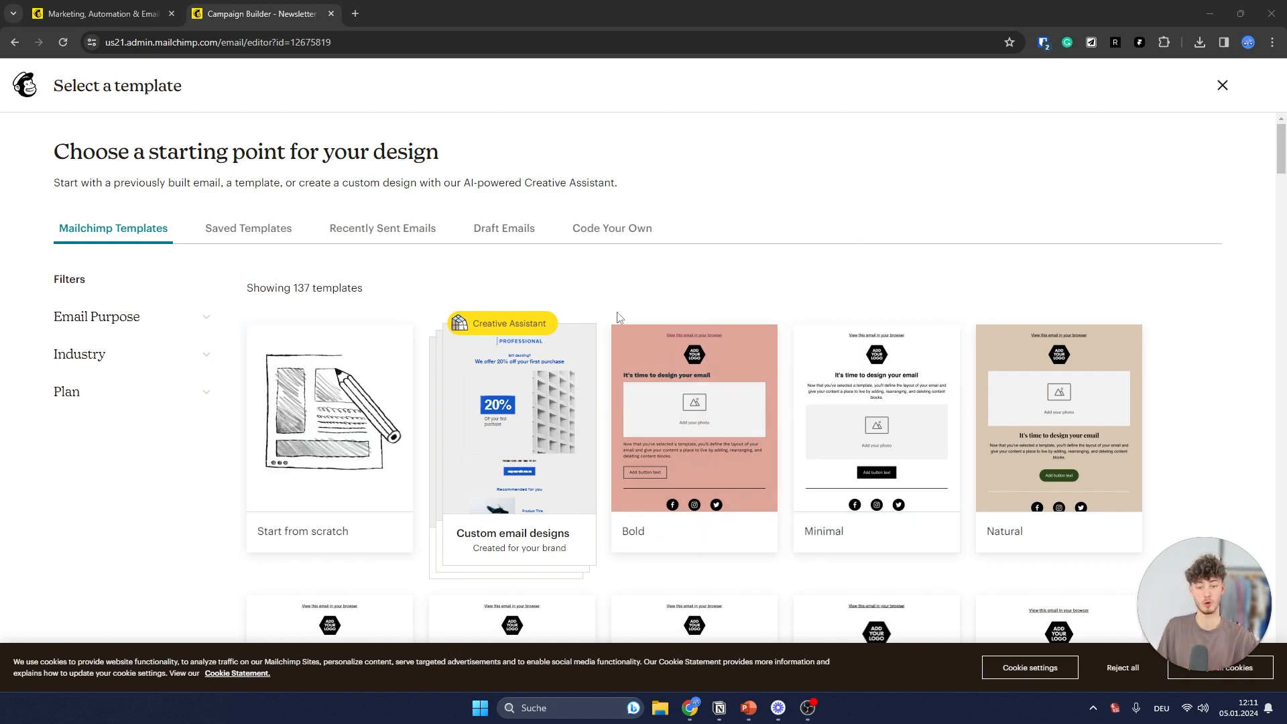
pyautogui.moveTo(596, 392)
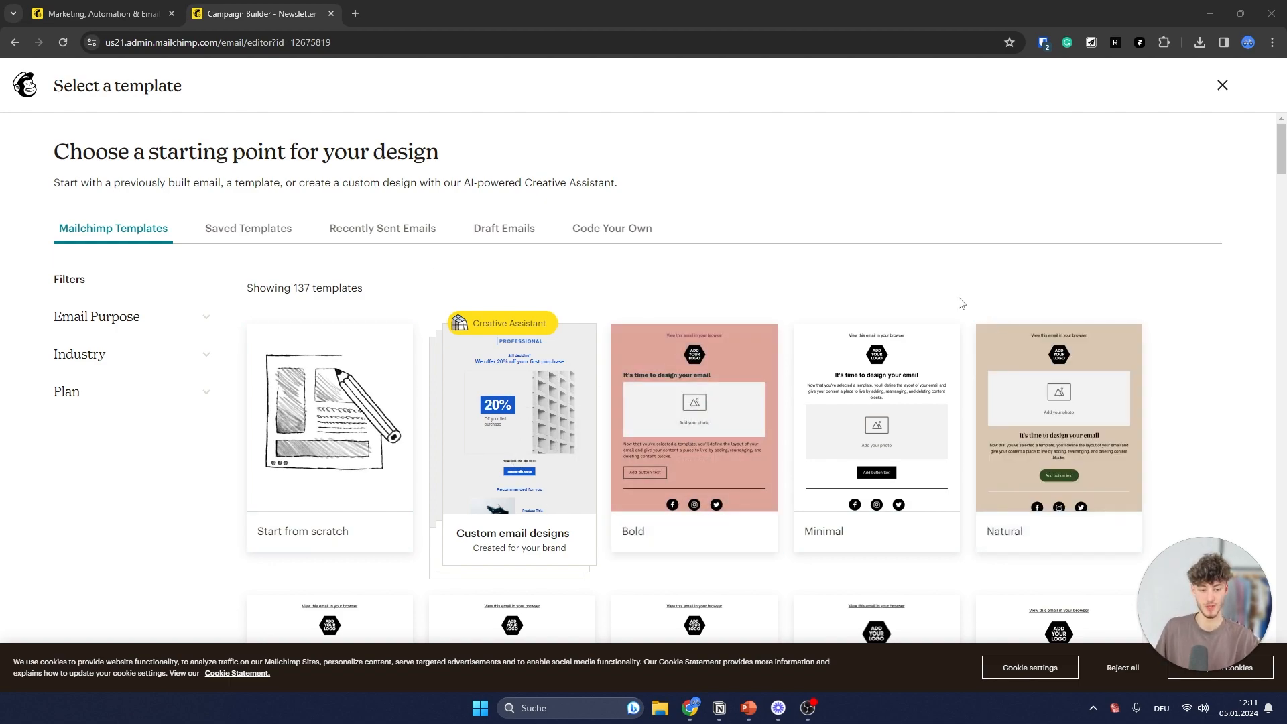
pyautogui.scroll(-2, 871, 288)
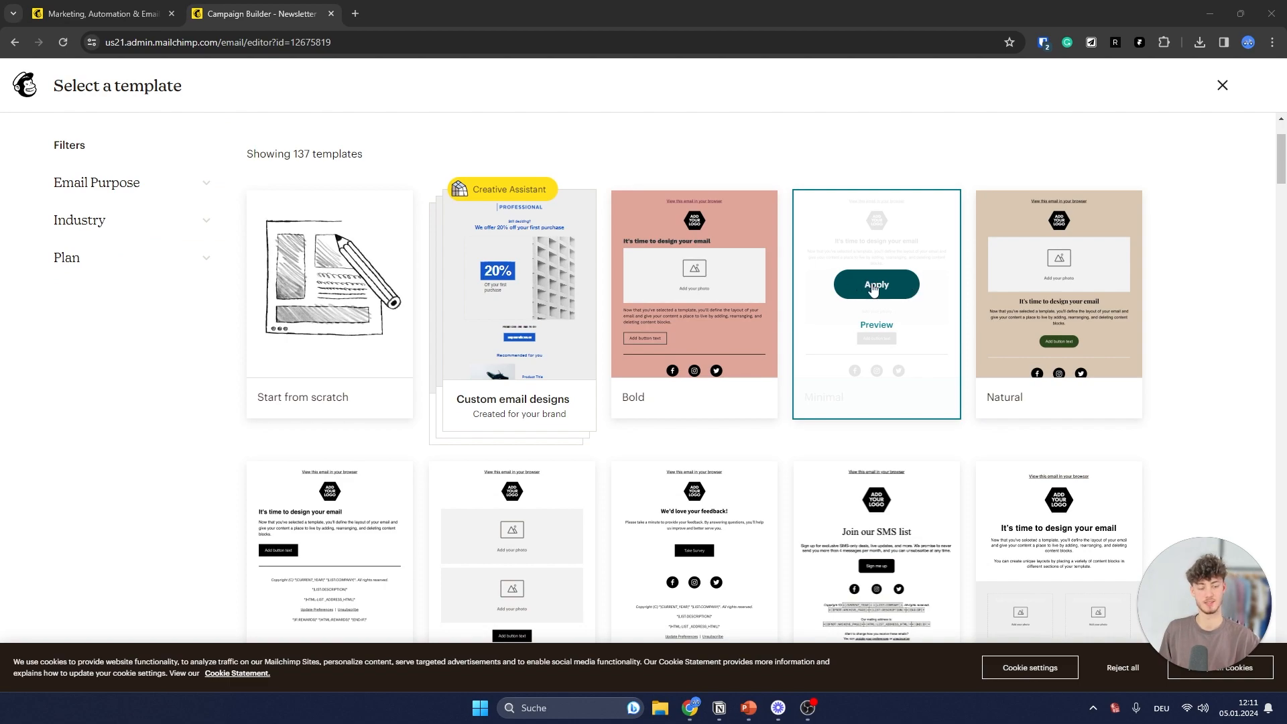
pyautogui.click(872, 287)
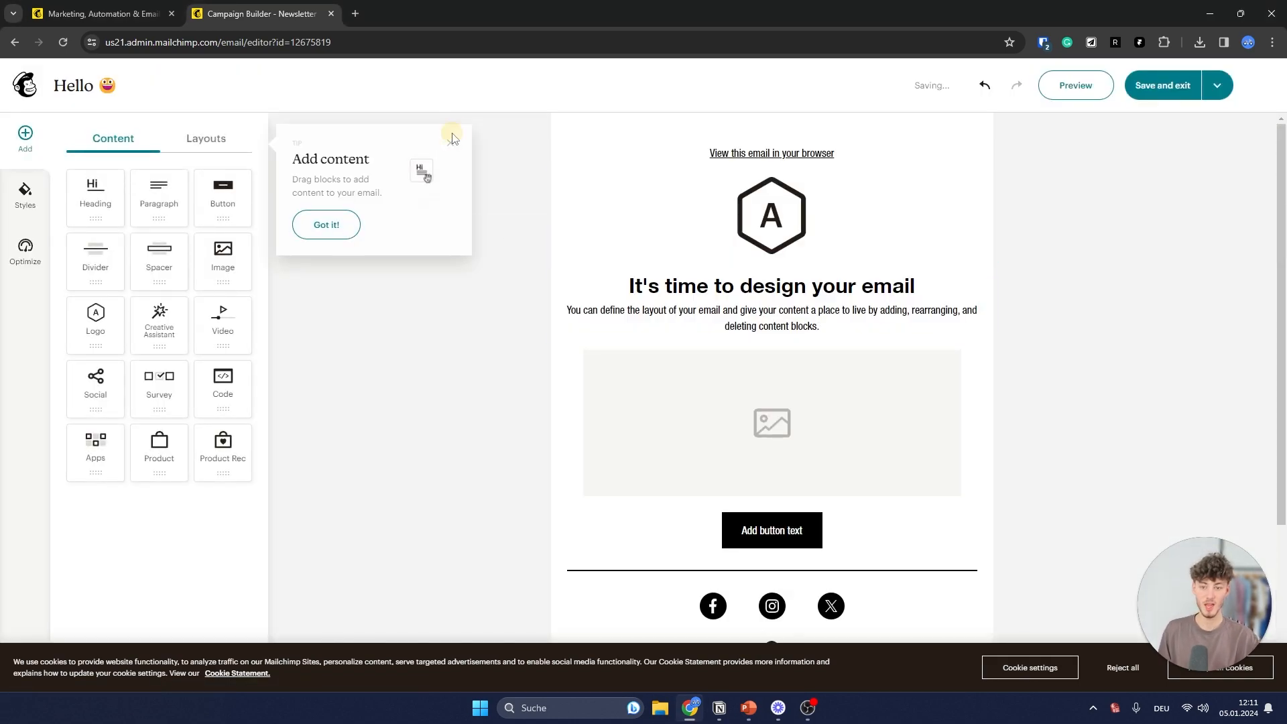
# - Add a paragraph block above the image, delete it again, and glance at Layouts before returning to Content
pyautogui.moveTo(159, 194); pyautogui.dragTo(741, 357)
pyautogui.click(1015, 411)
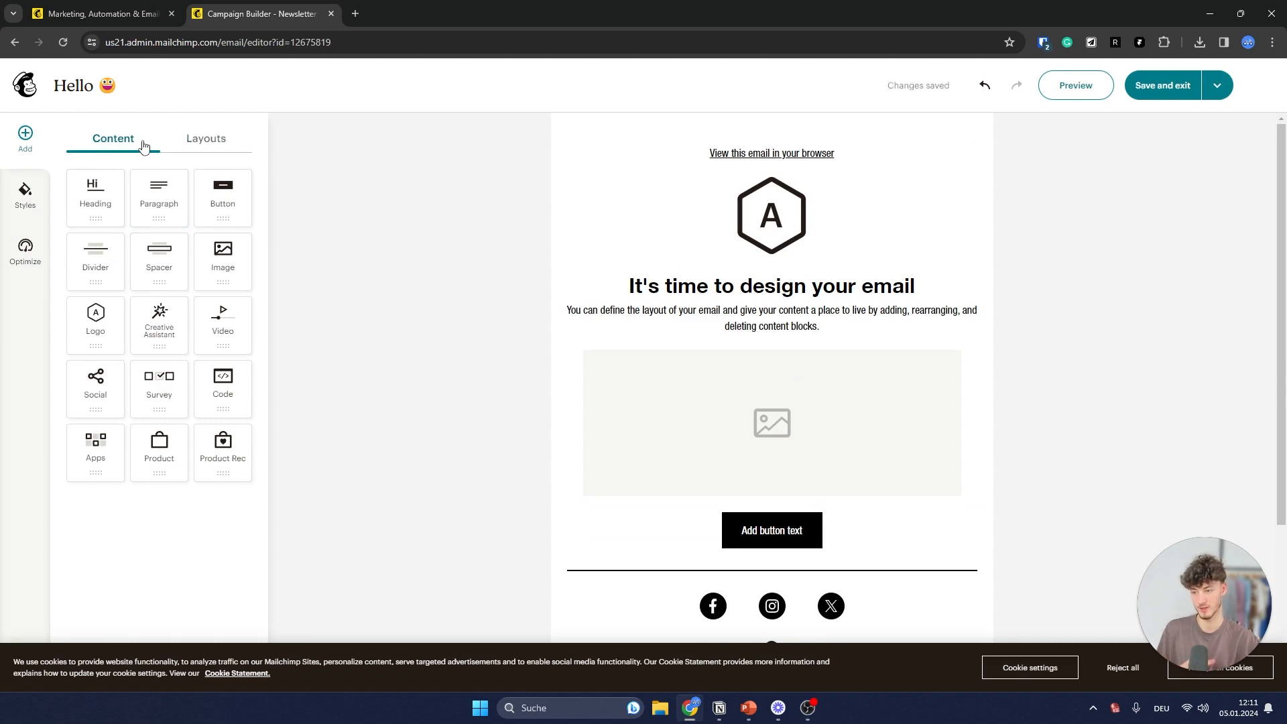
pyautogui.click(206, 139)
pyautogui.click(109, 139)
# - In Styles, try red email background and body colours, leaving both white
pyautogui.click(25, 198)
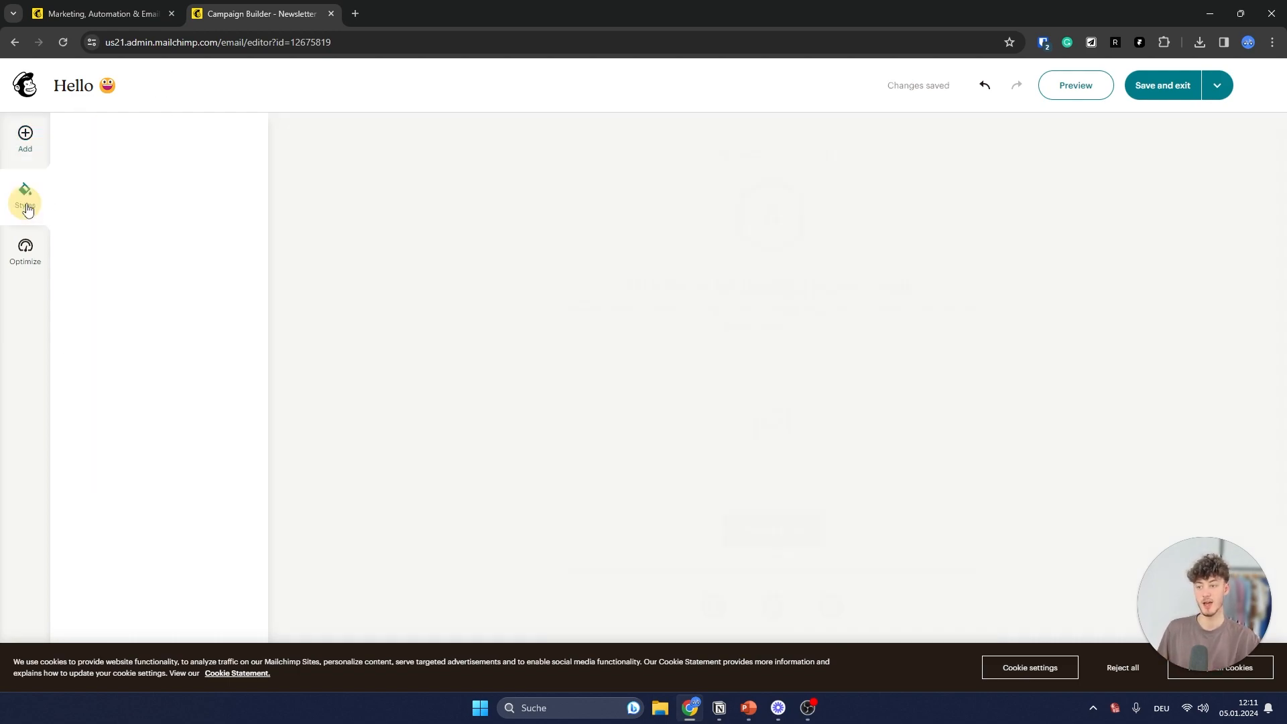
pyautogui.click(193, 183)
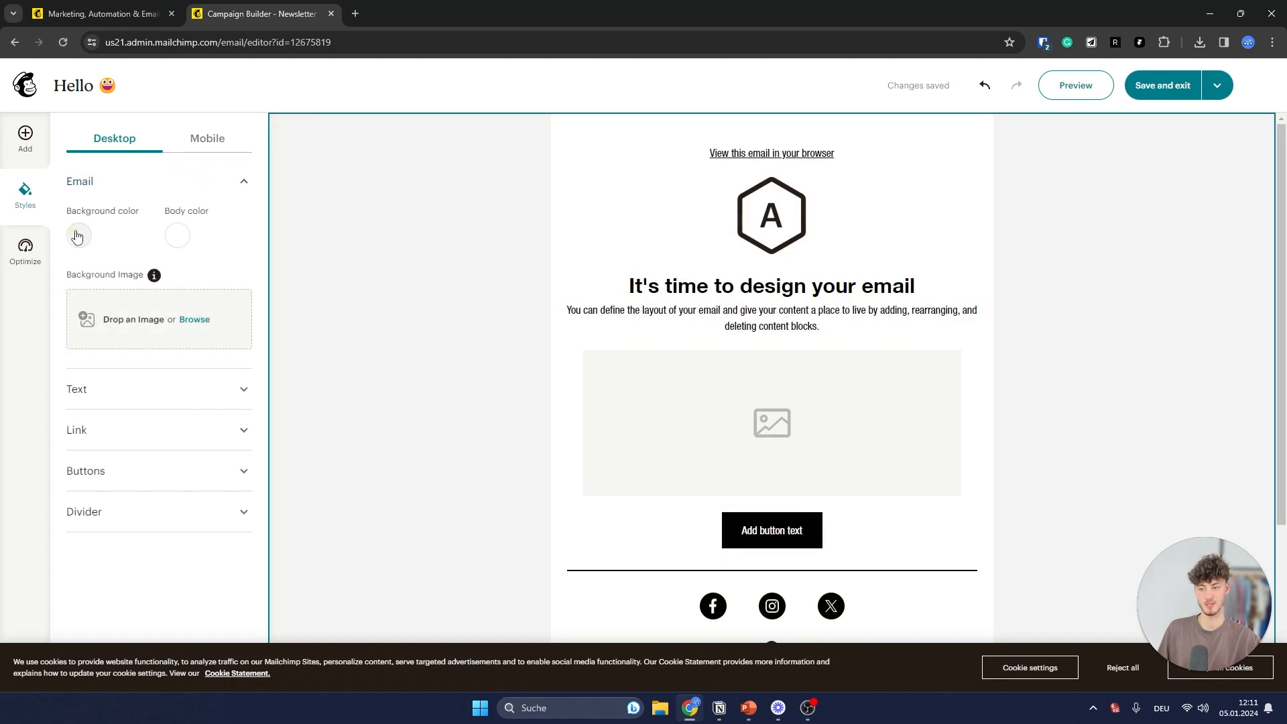
pyautogui.click(74, 241)
pyautogui.click(207, 172)
pyautogui.moveTo(229, 161); pyautogui.dragTo(158, 274)
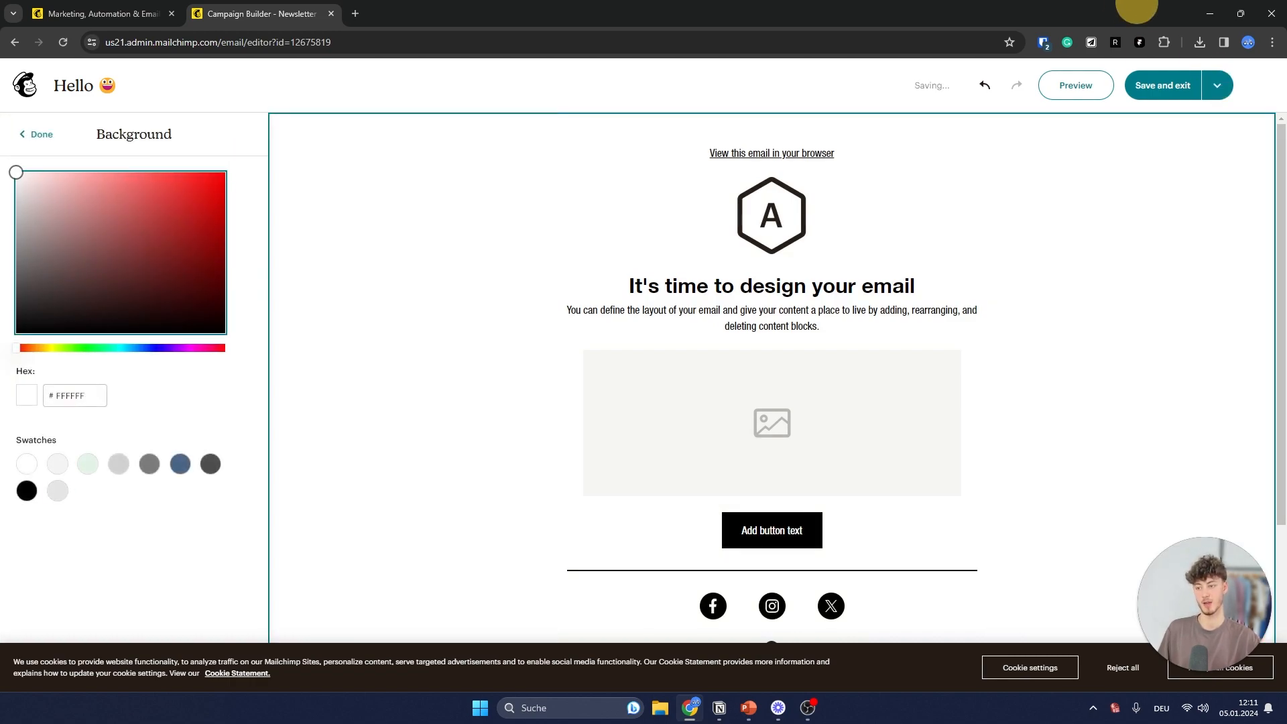
pyautogui.click(40, 137)
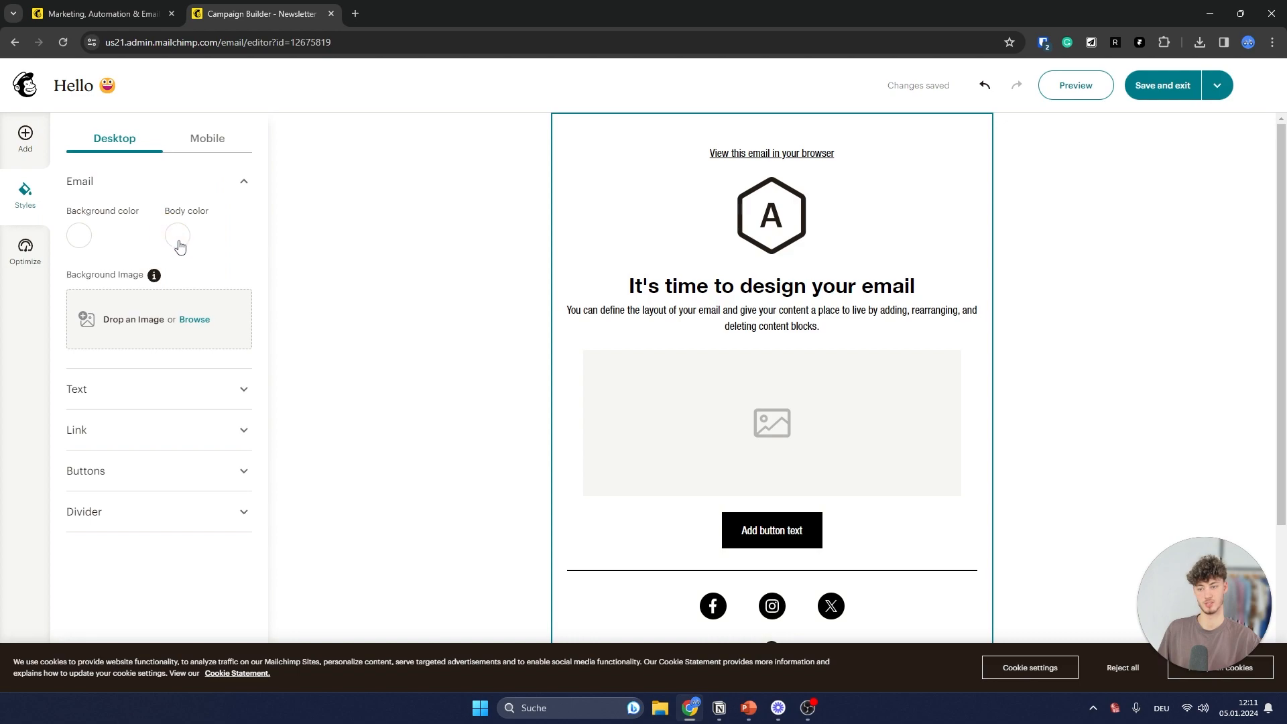
pyautogui.click(147, 253)
pyautogui.moveTo(144, 251); pyautogui.dragTo(0, 133)
pyautogui.click(43, 139)
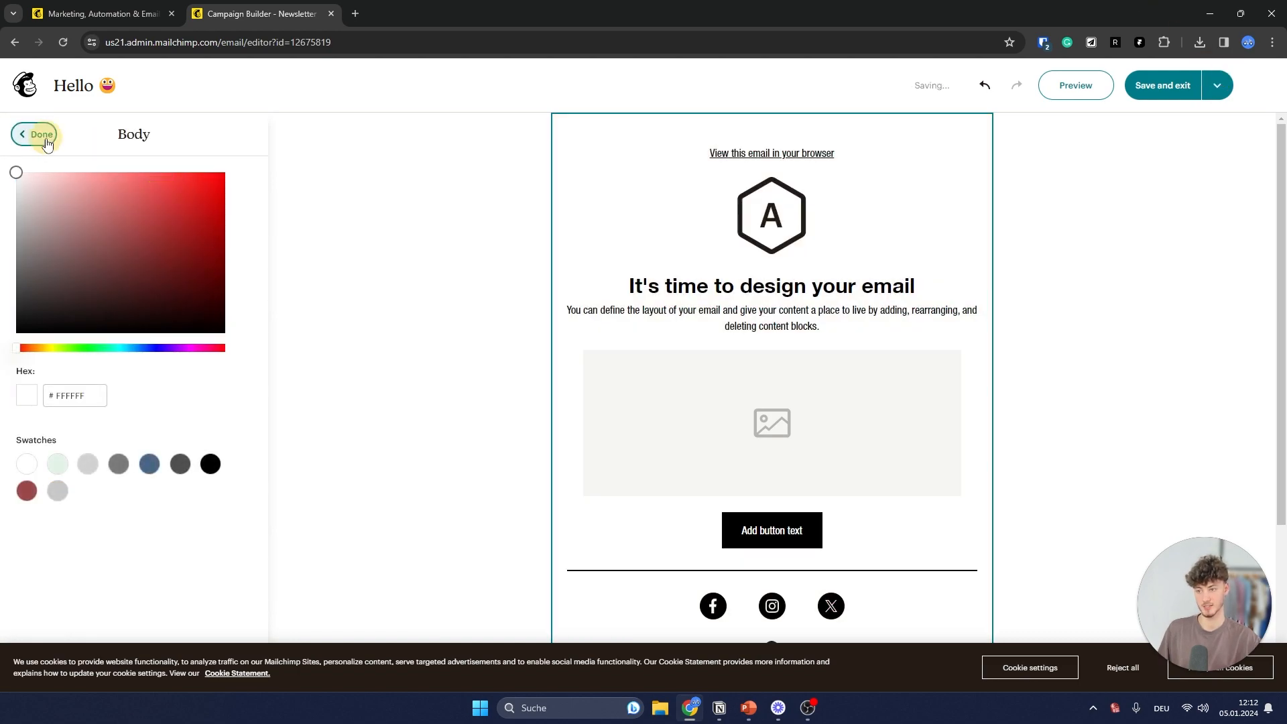
# - Set the paragraph text font to Arial
pyautogui.click(201, 391)
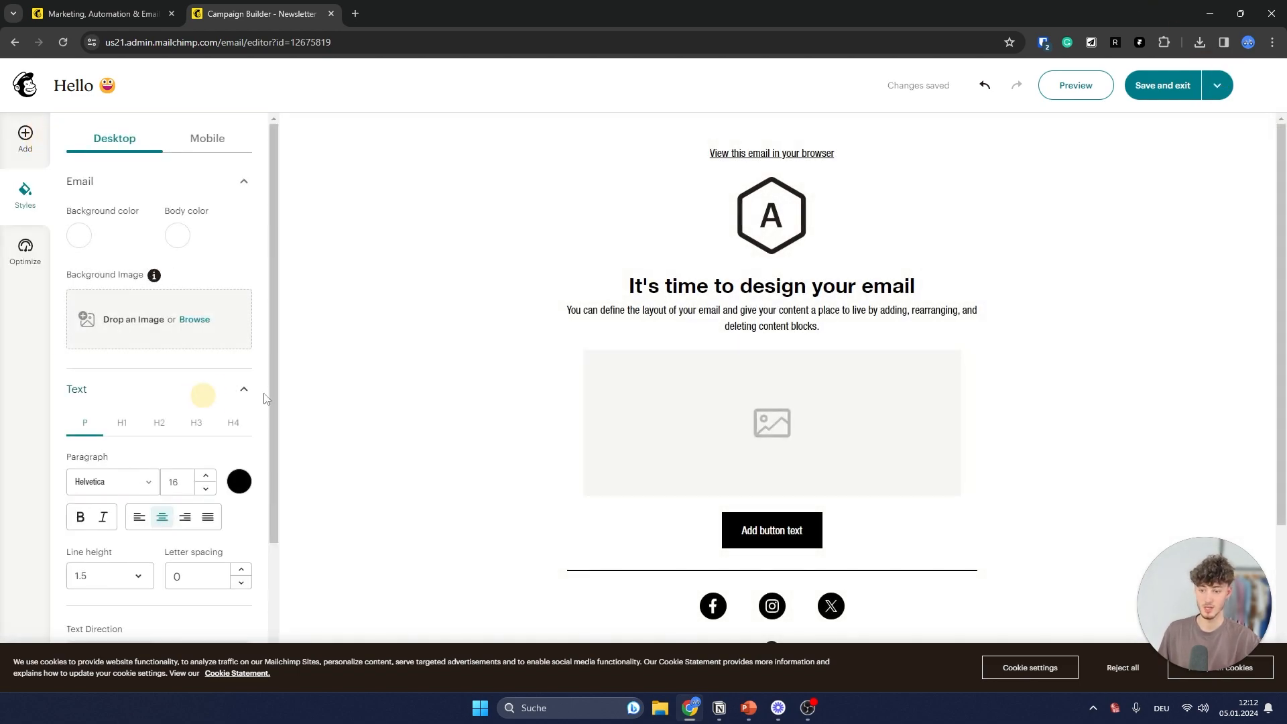
pyautogui.scroll(-3, 168, 335)
pyautogui.click(130, 289)
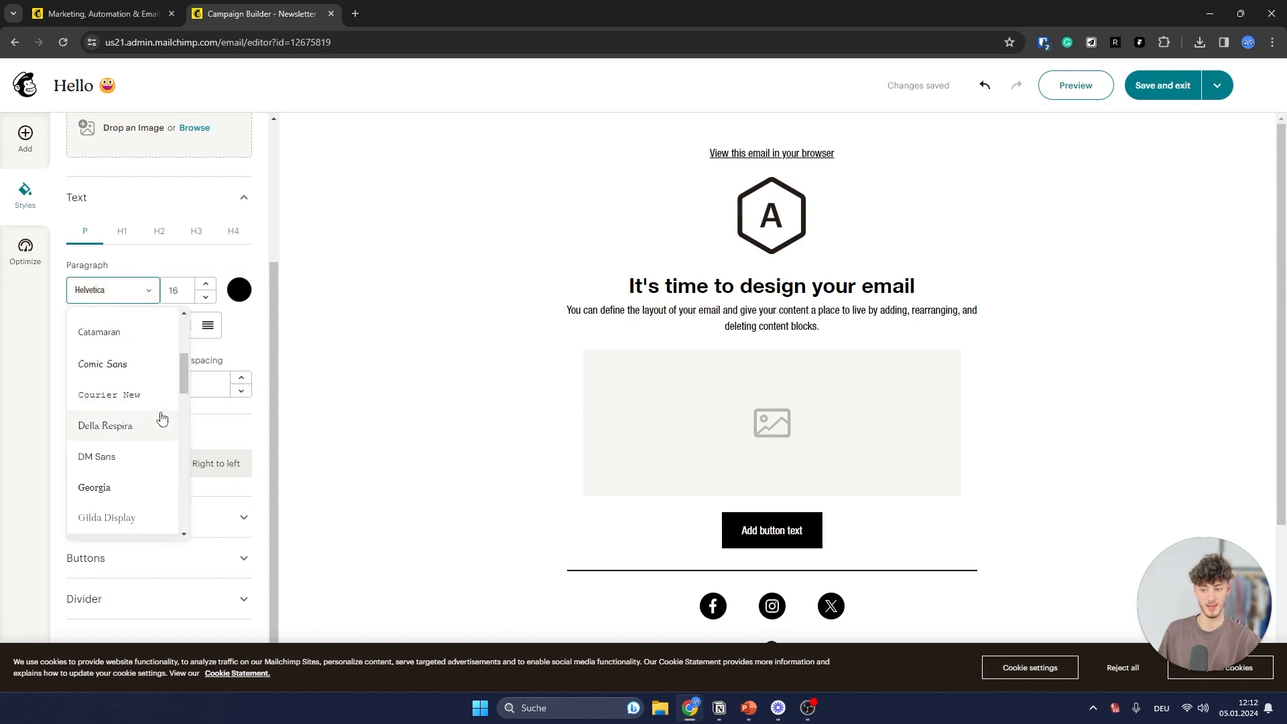
pyautogui.scroll(5, 140, 356)
pyautogui.scroll(-1, 131, 397)
pyautogui.click(107, 371)
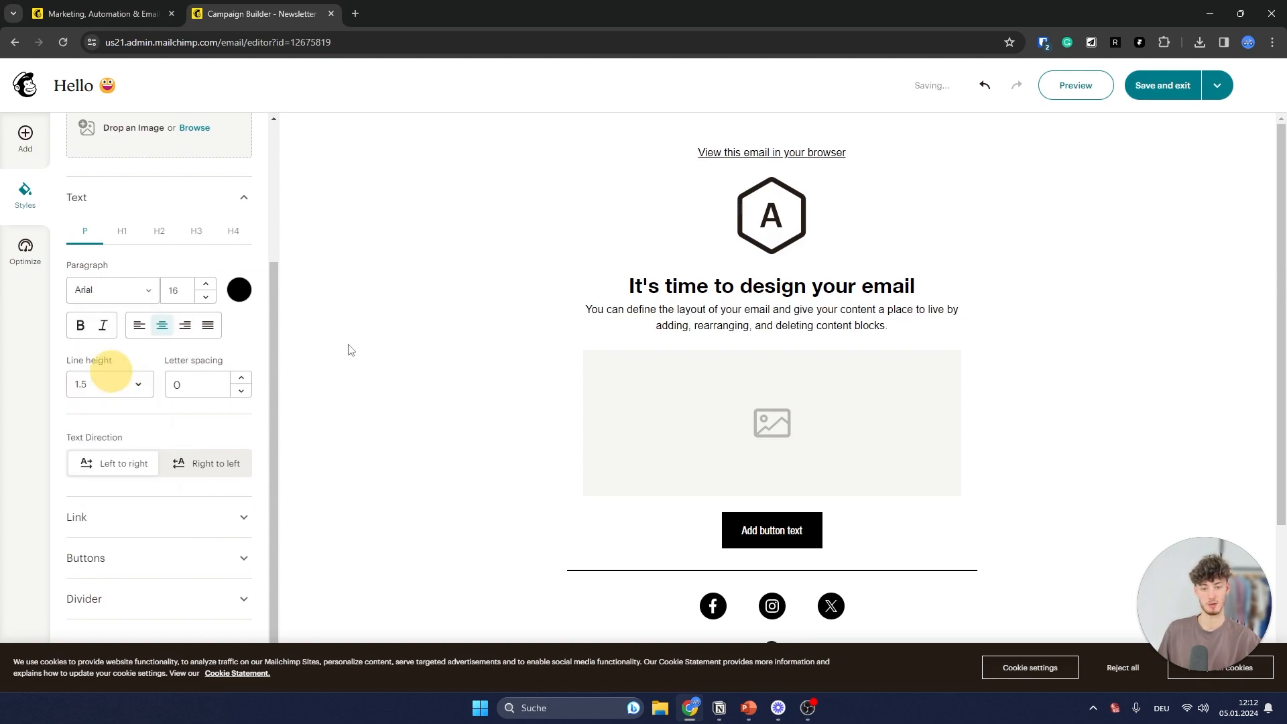
# - Set the Heading 1 font to Arial, keeping it bold and centered, then view optimization tips
pyautogui.click(121, 235)
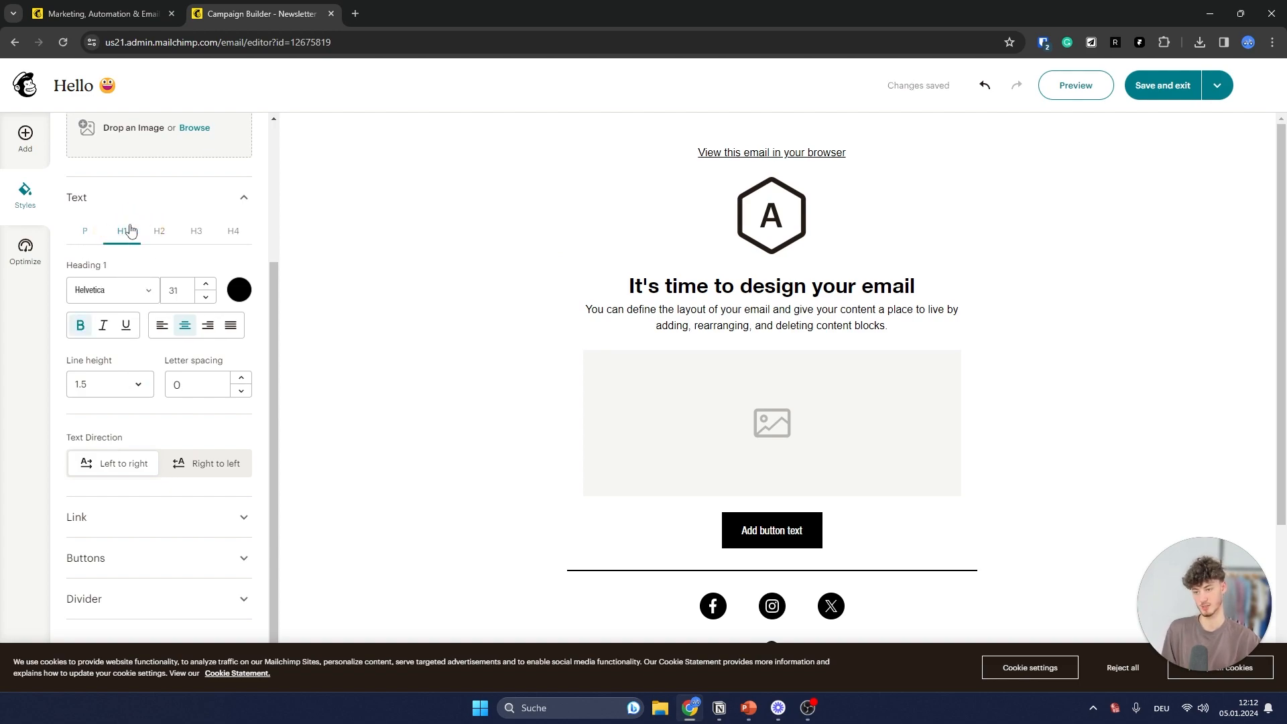
pyautogui.click(102, 304)
pyautogui.scroll(-3, 129, 388)
pyautogui.scroll(10, 129, 405)
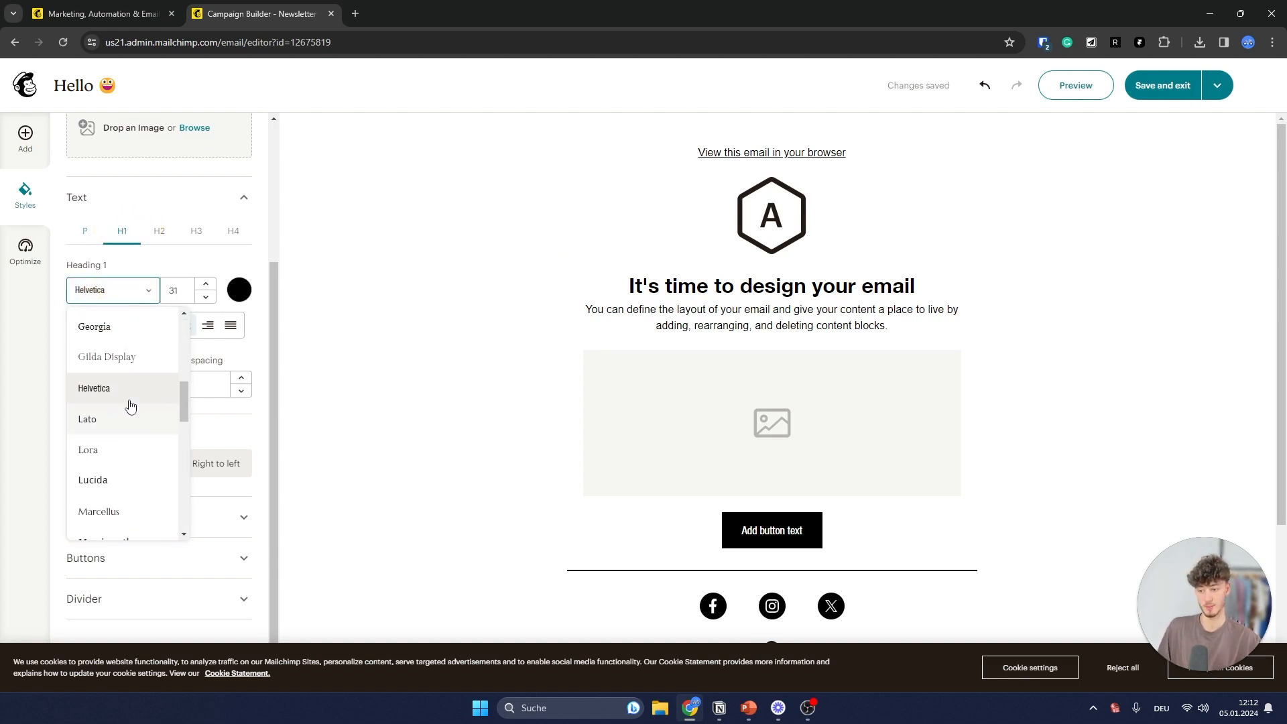
pyautogui.scroll(1, 132, 469)
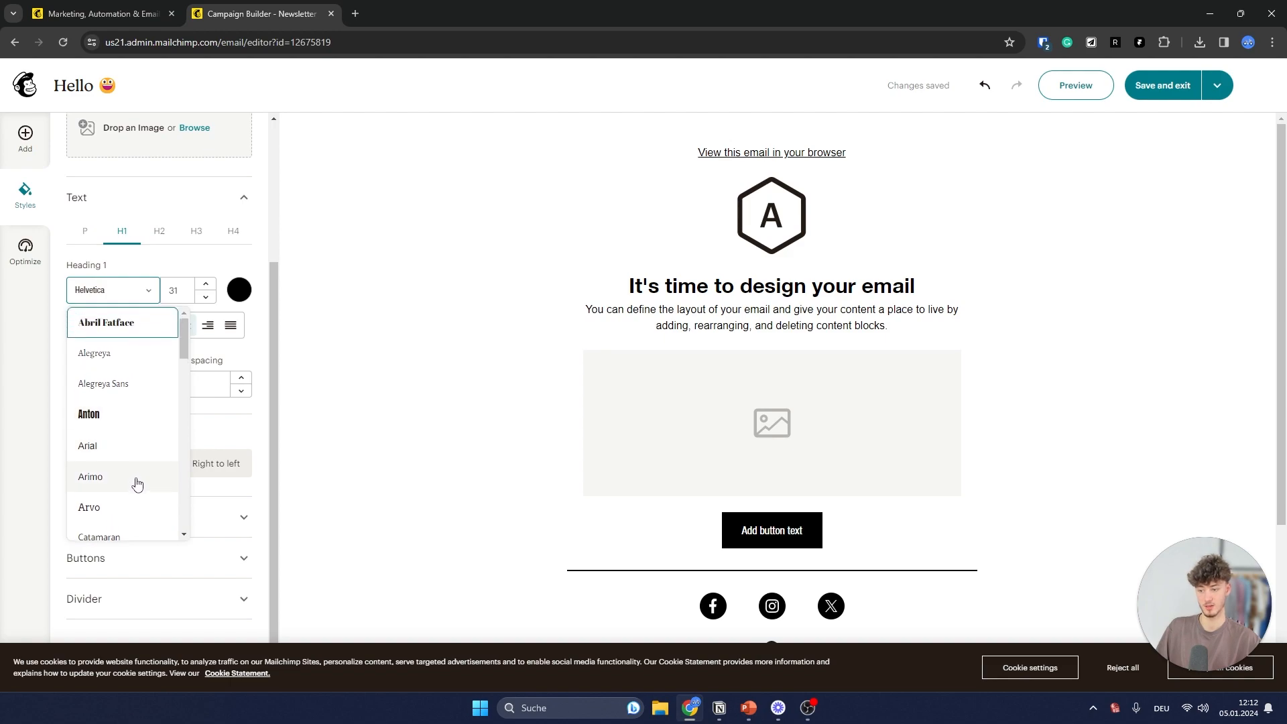
pyautogui.click(118, 448)
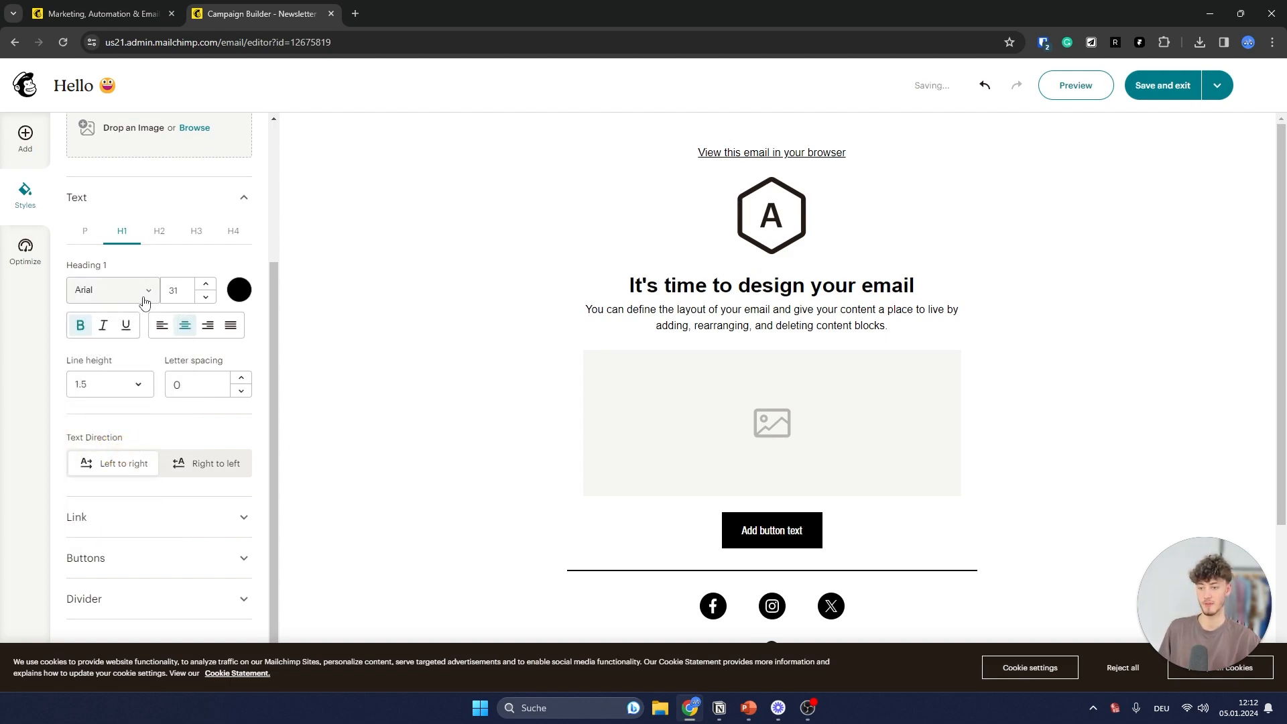
pyautogui.click(81, 326)
pyautogui.click(81, 326)
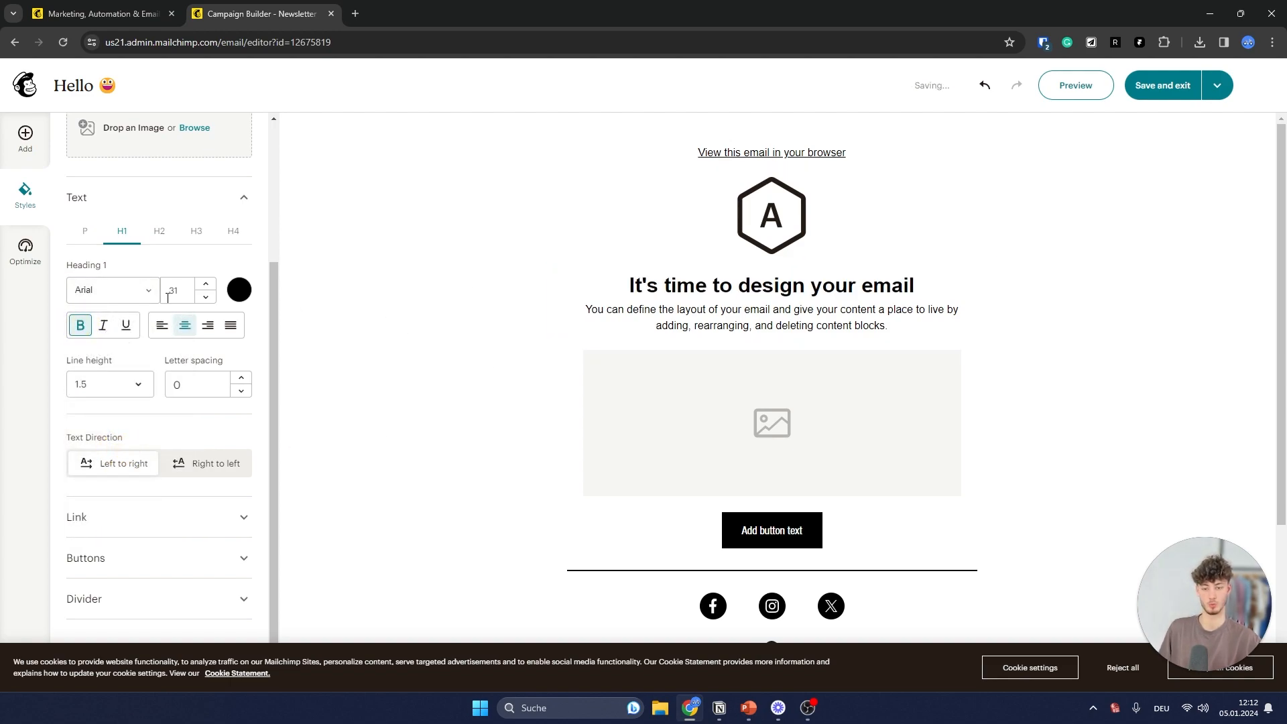
pyautogui.click(163, 325)
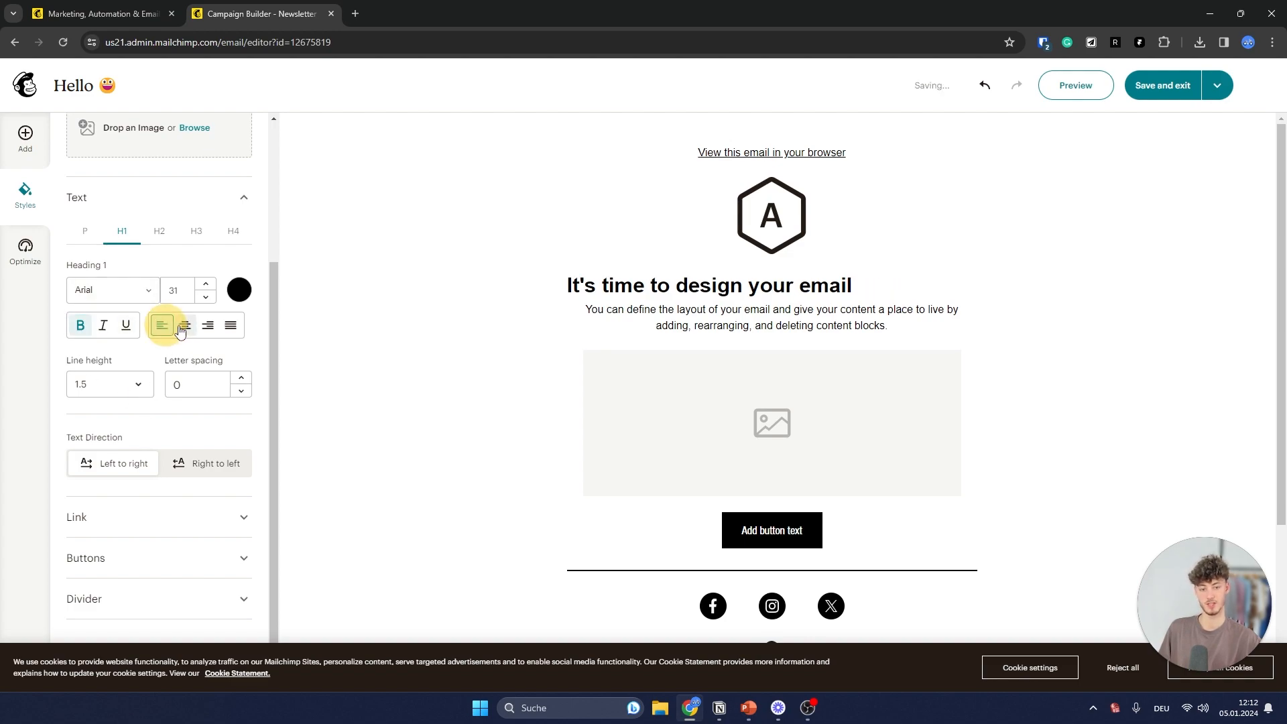
pyautogui.click(190, 327)
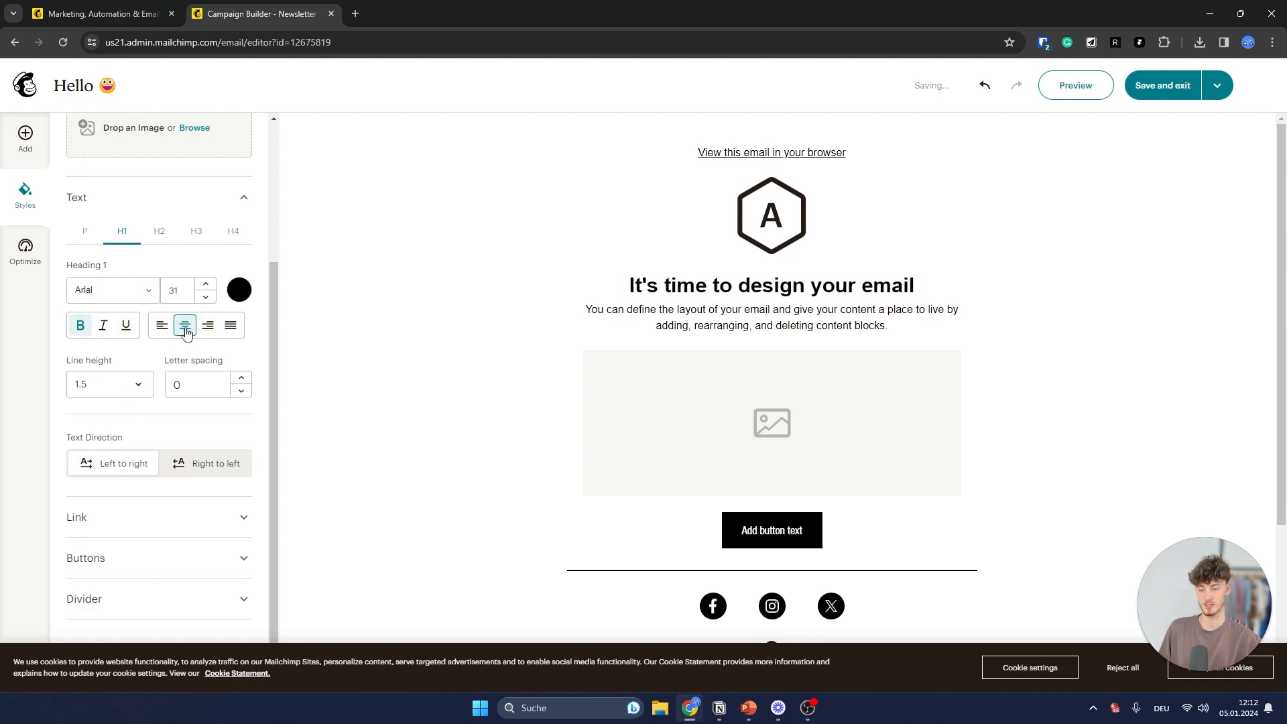
pyautogui.click(26, 253)
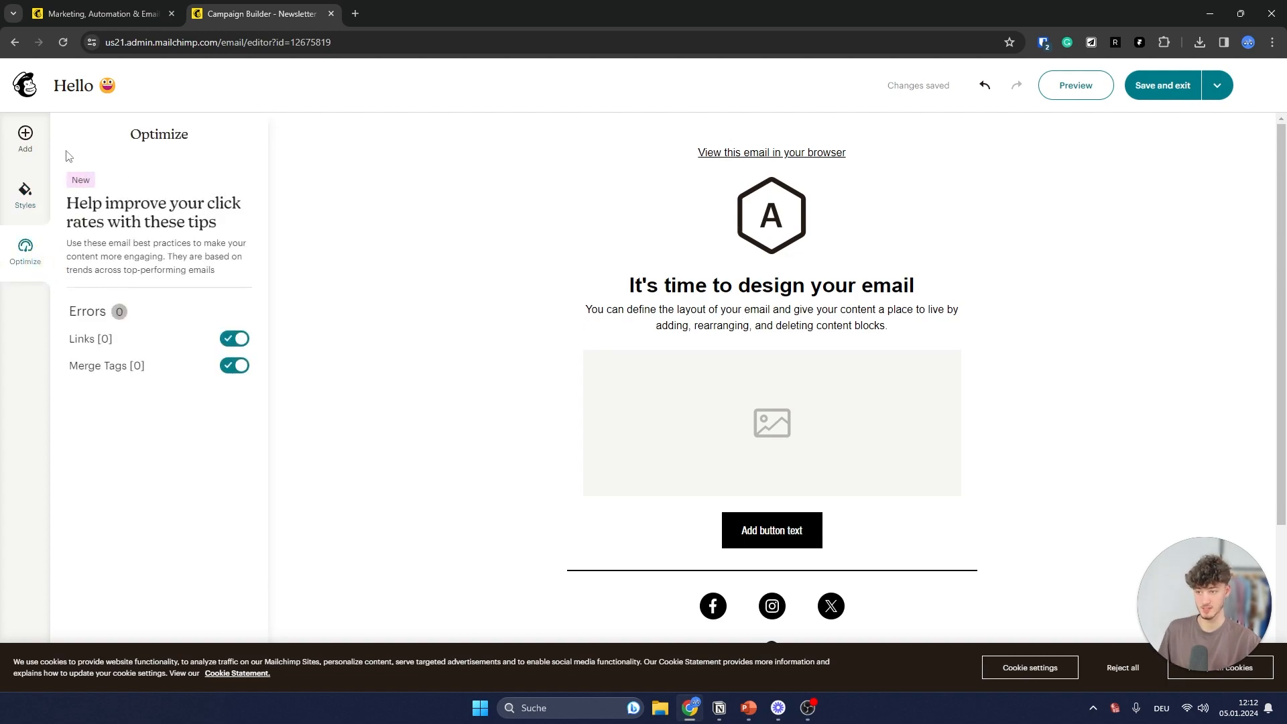
# - Add a single-column layout row to the email from the Layouts panel
pyautogui.click(27, 144)
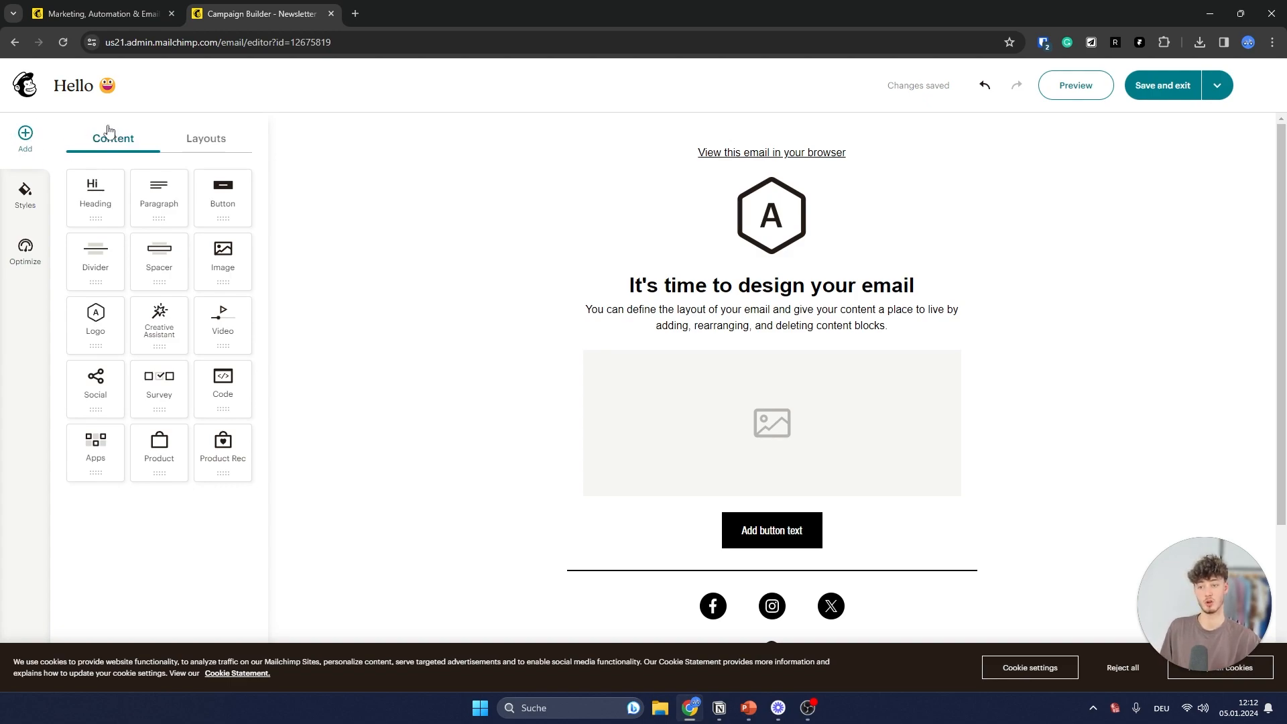
pyautogui.click(194, 136)
pyautogui.click(111, 146)
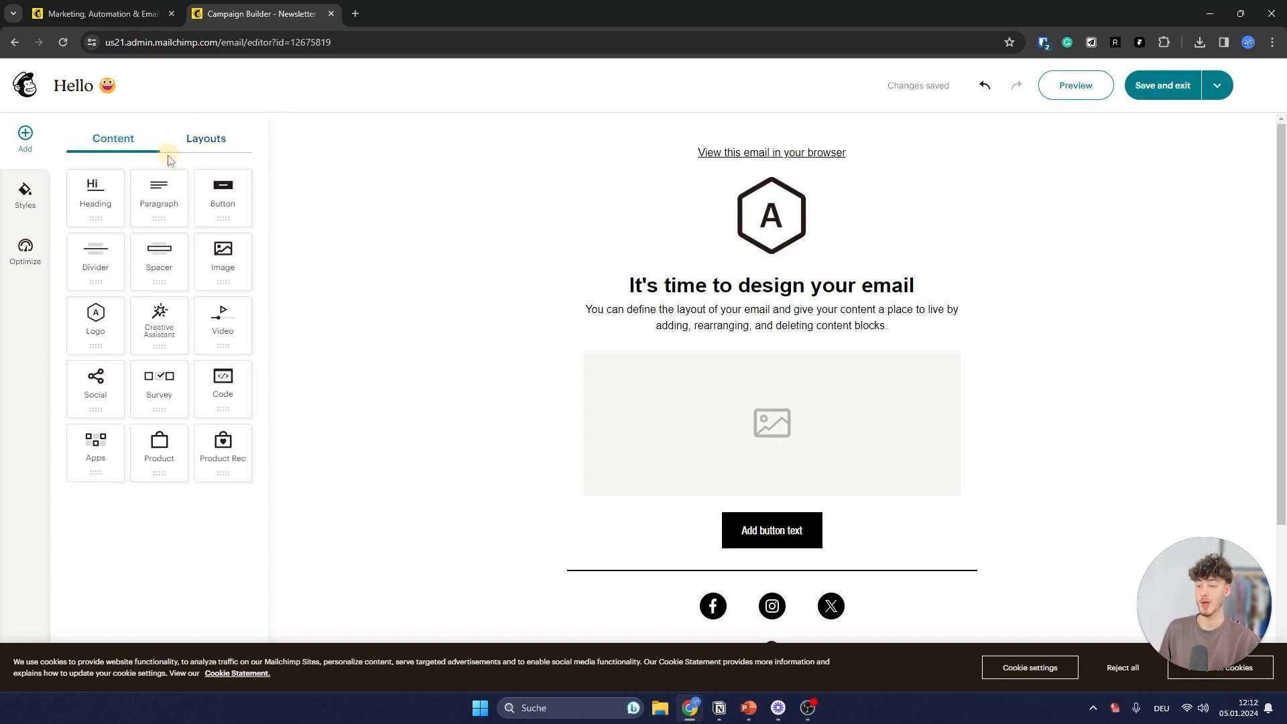
pyautogui.click(205, 142)
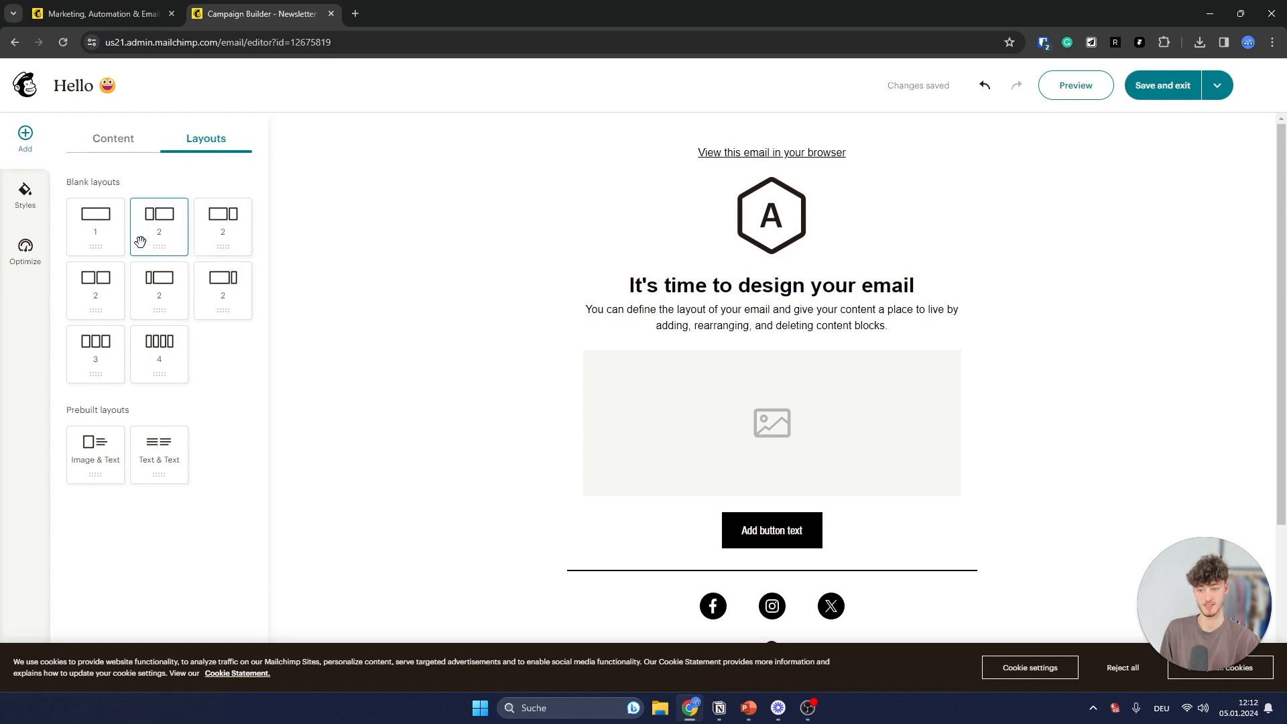
pyautogui.moveTo(98, 233)
pyautogui.mouseDown()
pyautogui.moveTo(308, 270)
pyautogui.moveTo(699, 373)
pyautogui.moveTo(124, 242)
pyautogui.moveTo(118, 226)
pyautogui.mouseUp()
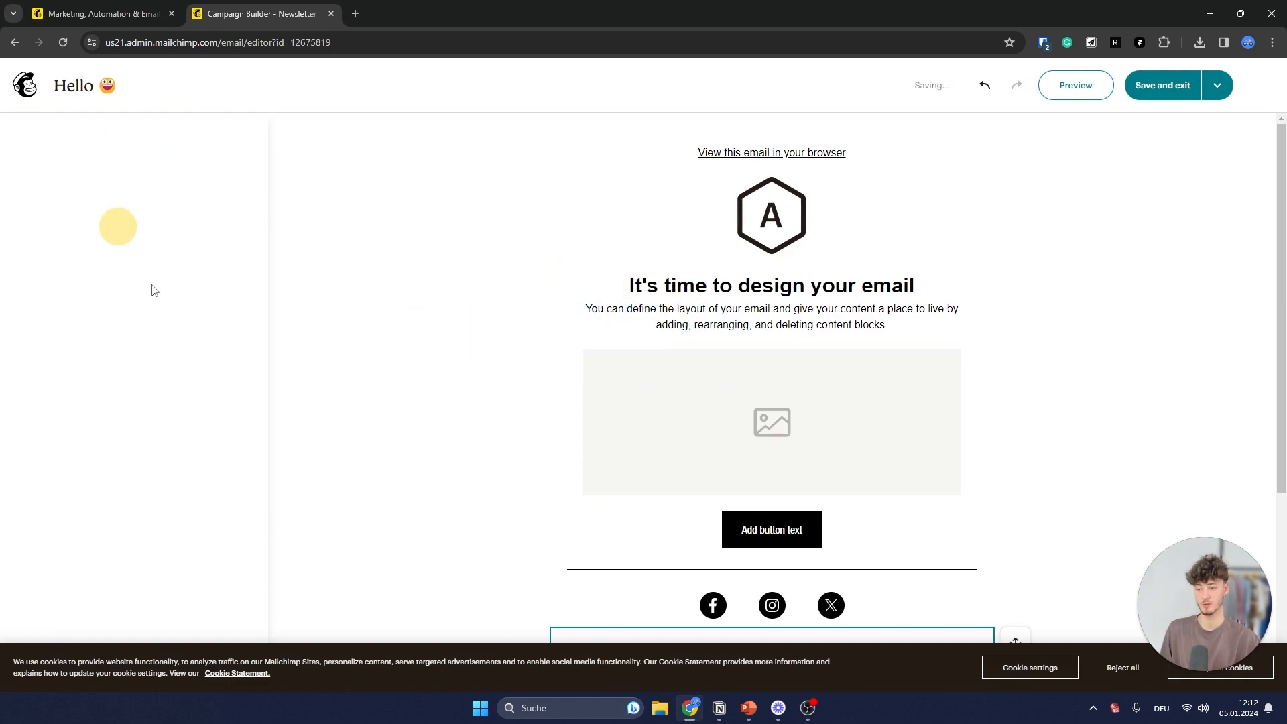
pyautogui.click(33, 132)
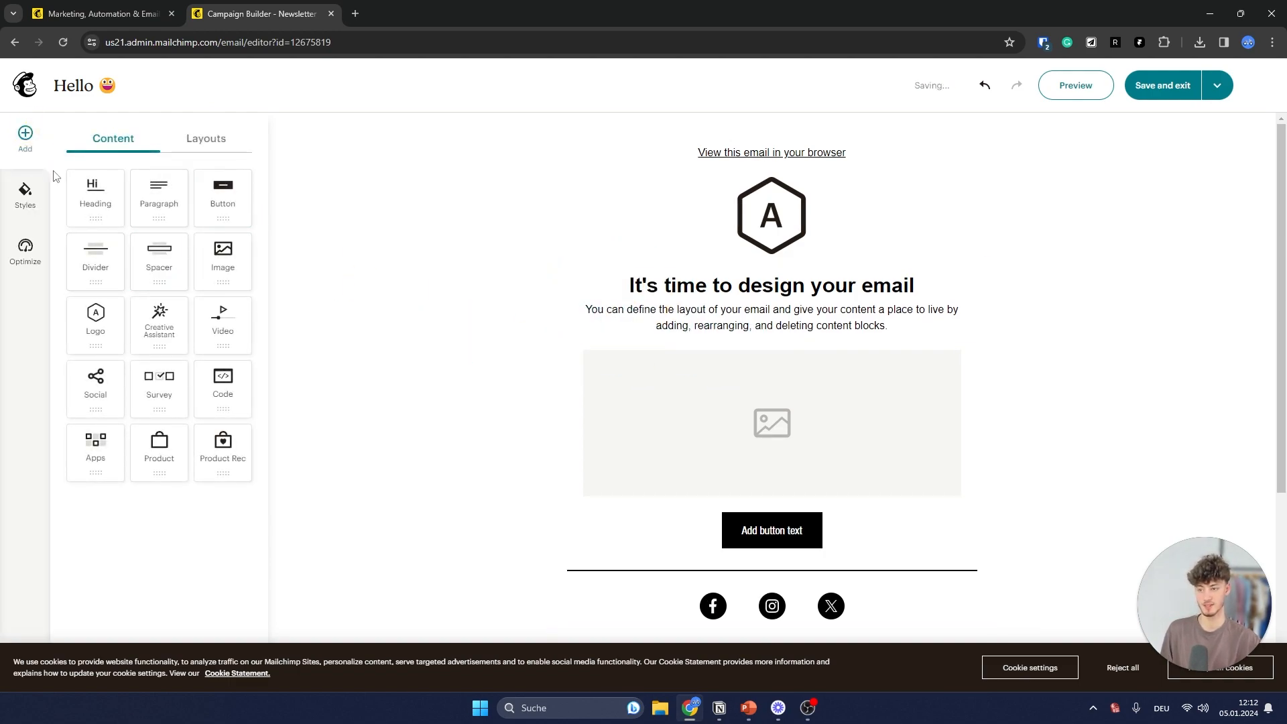
# - Place an empty 1-column row below the intro text and drop a Video block into it
pyautogui.click(206, 138)
pyautogui.moveTo(95, 215); pyautogui.dragTo(697, 331)
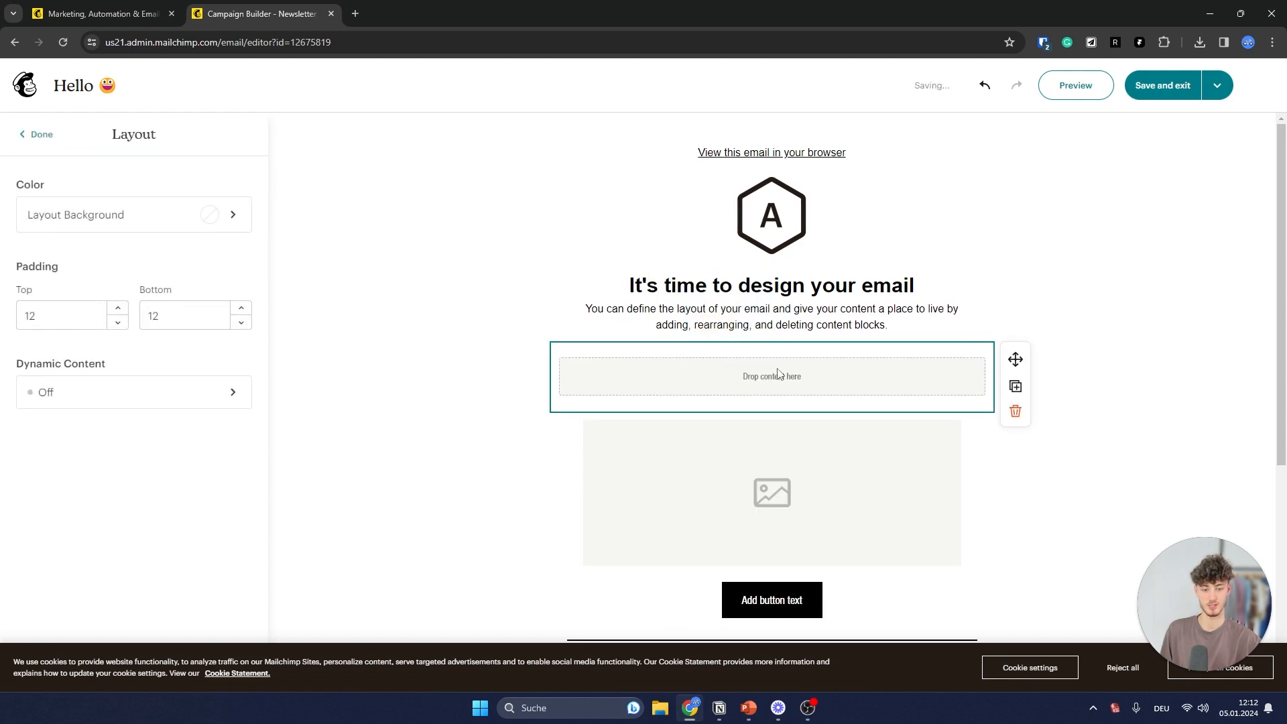
pyautogui.click(34, 133)
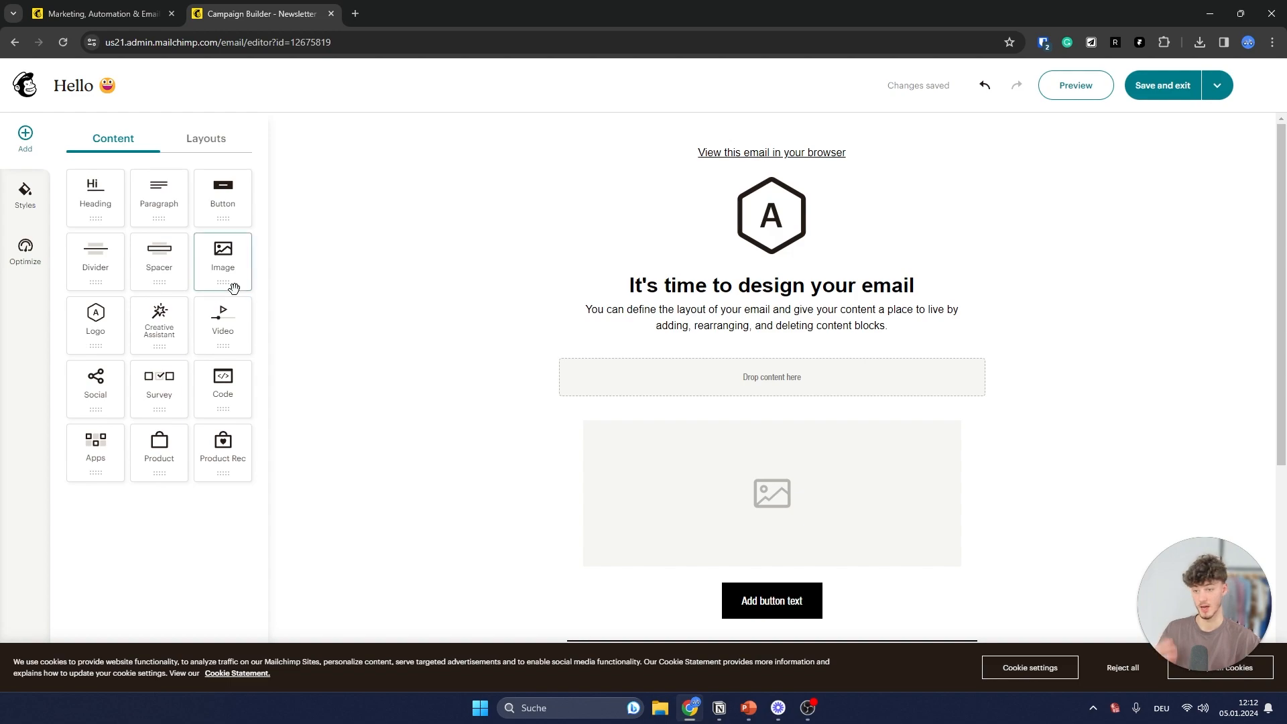
pyautogui.moveTo(226, 327); pyautogui.dragTo(771, 373)
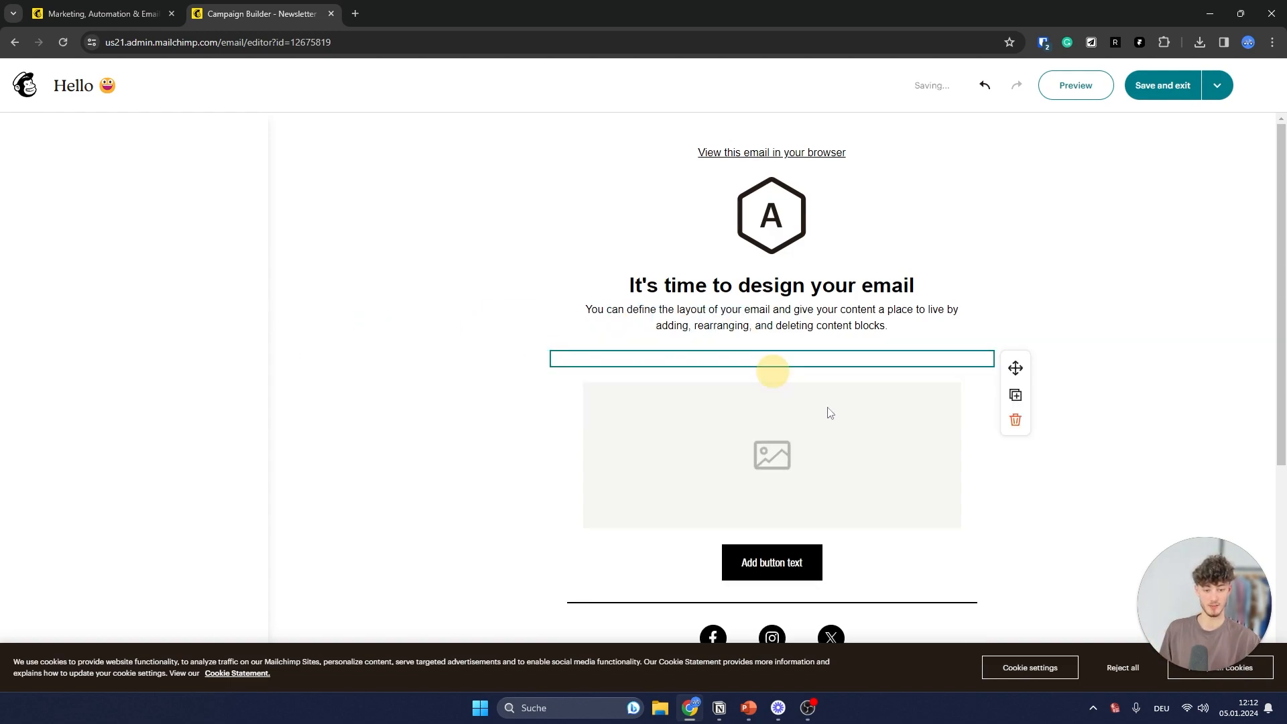
# - Replace the video with a two-column row and put an empty image block in its left column
pyautogui.click(1016, 420)
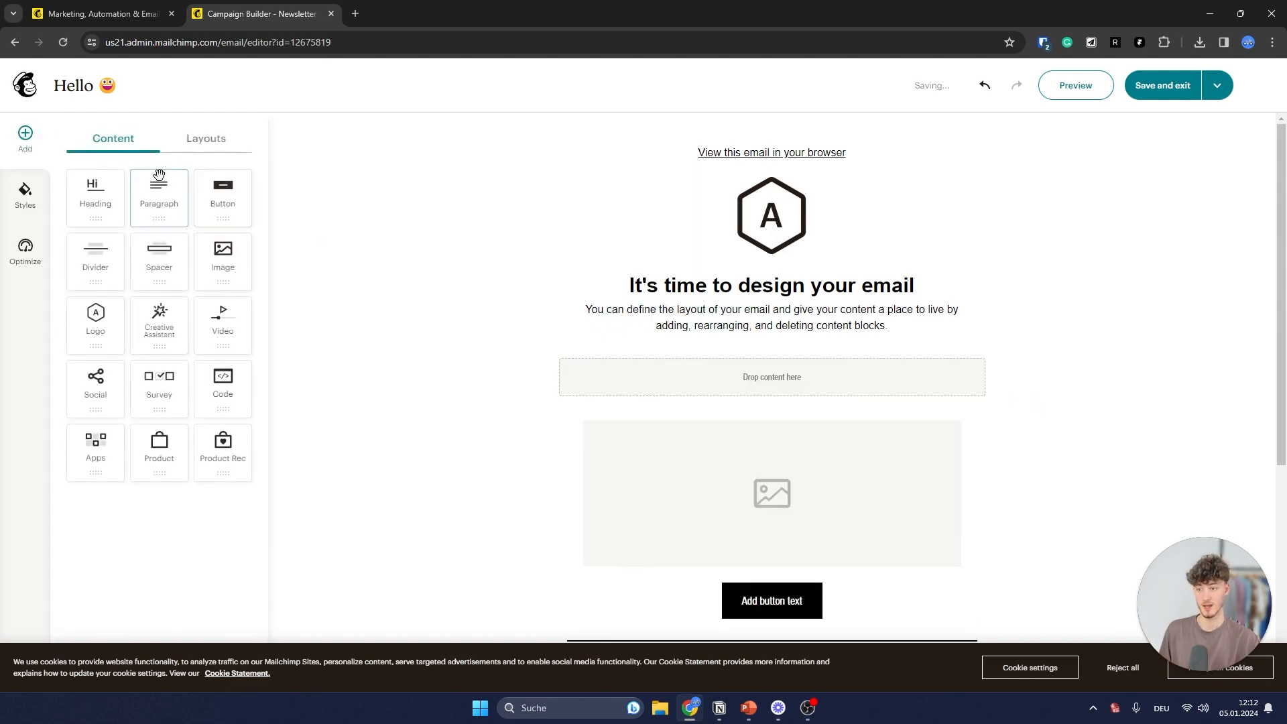
pyautogui.click(203, 142)
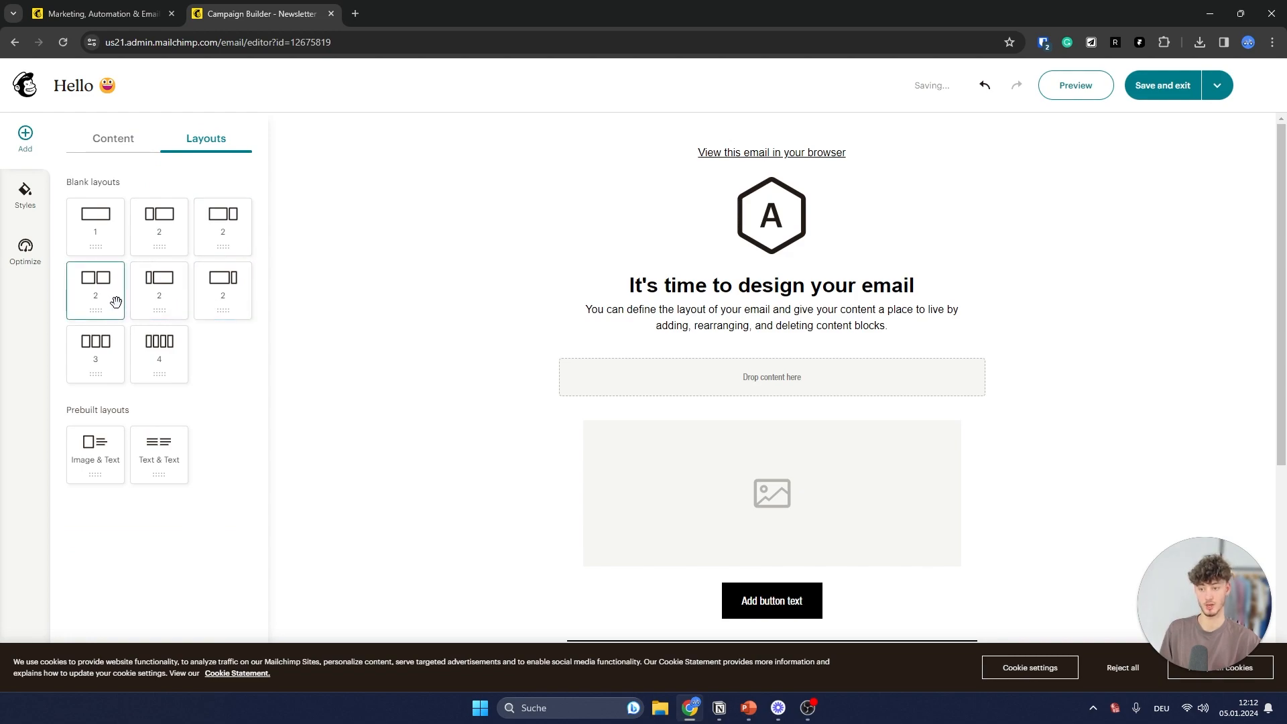
pyautogui.moveTo(115, 302); pyautogui.dragTo(801, 362)
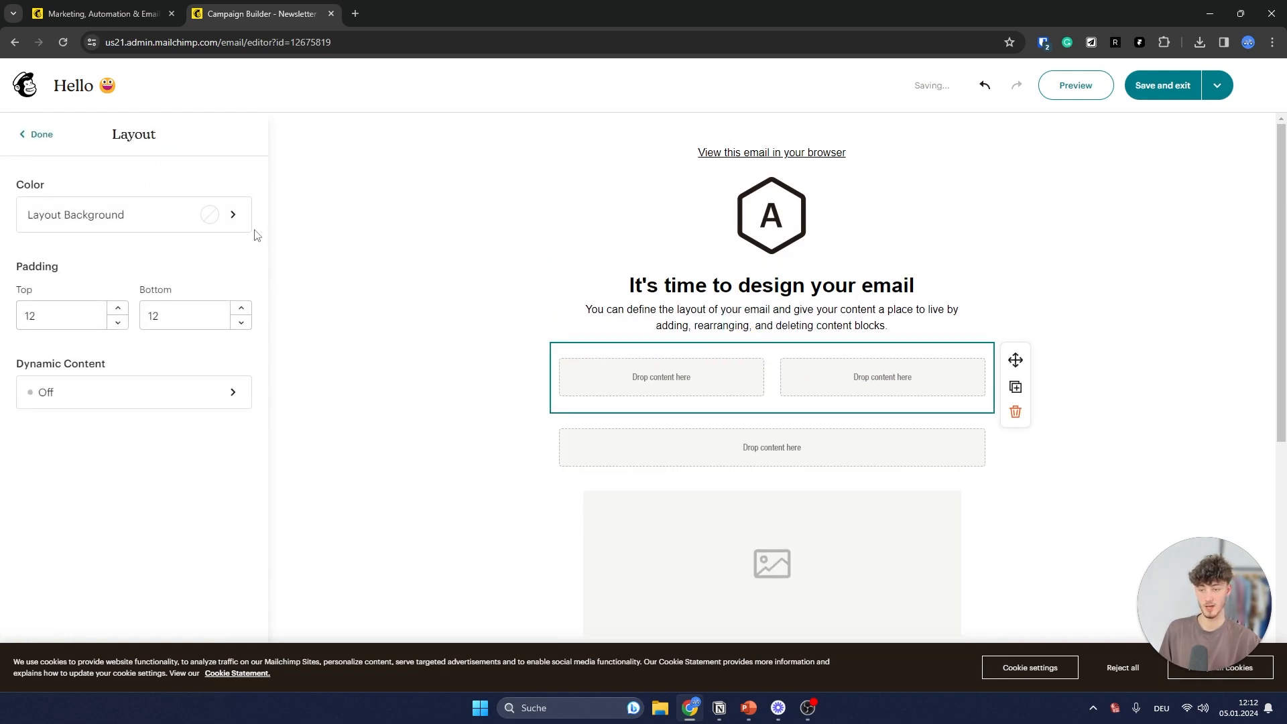
pyautogui.click(40, 135)
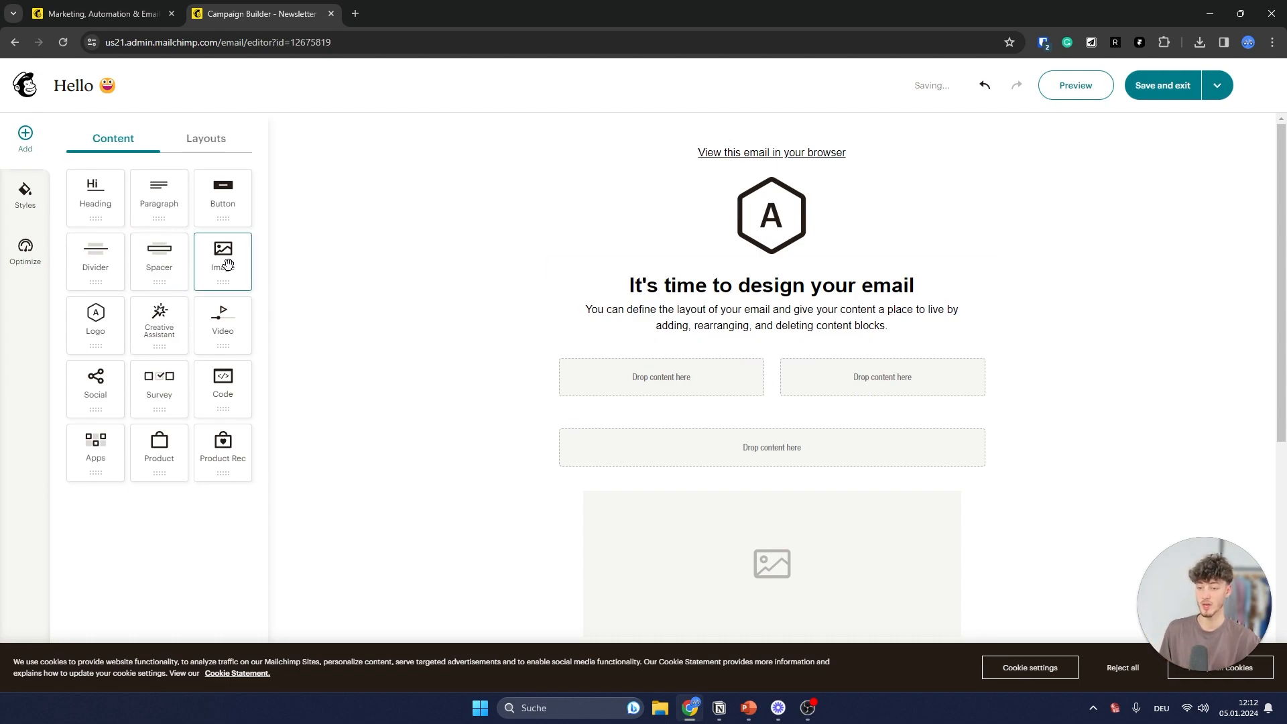
pyautogui.moveTo(228, 265); pyautogui.dragTo(614, 375)
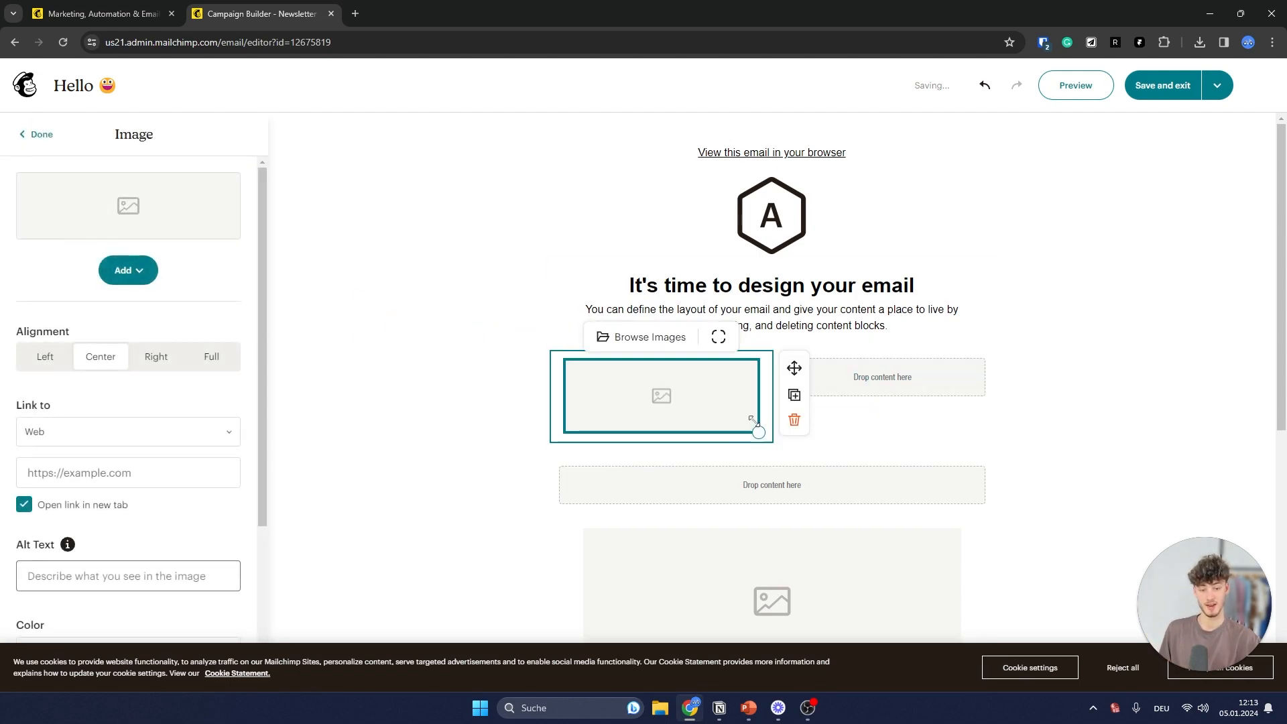
pyautogui.click(40, 132)
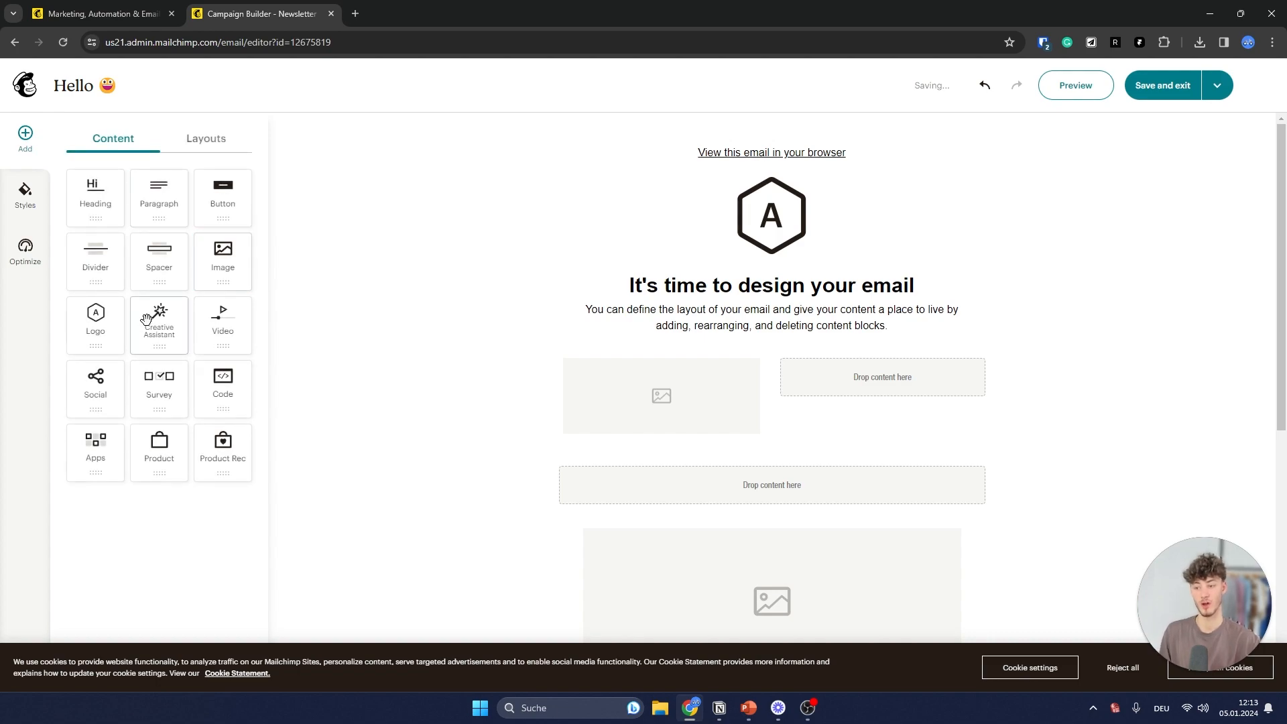
# - Add a Button block to the right column with its link set to Web
pyautogui.moveTo(223, 198); pyautogui.dragTo(865, 384)
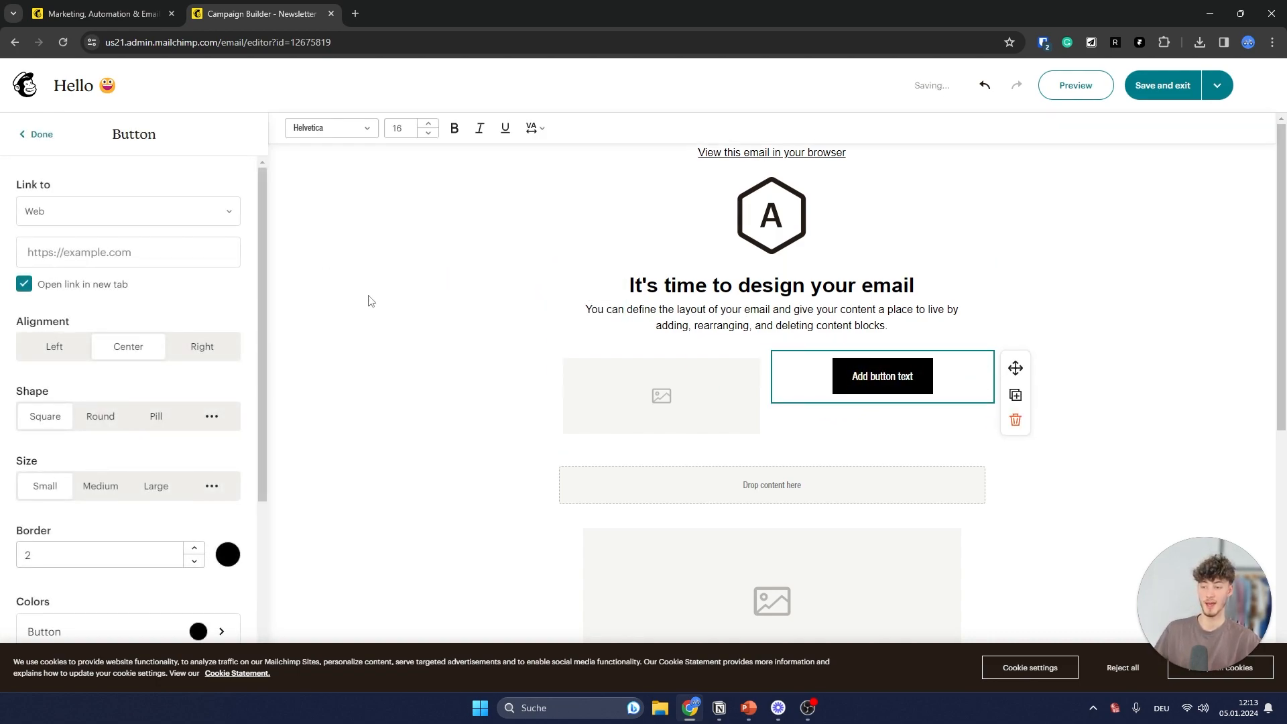
pyautogui.scroll(-5, 441, 306)
pyautogui.scroll(4, 476, 322)
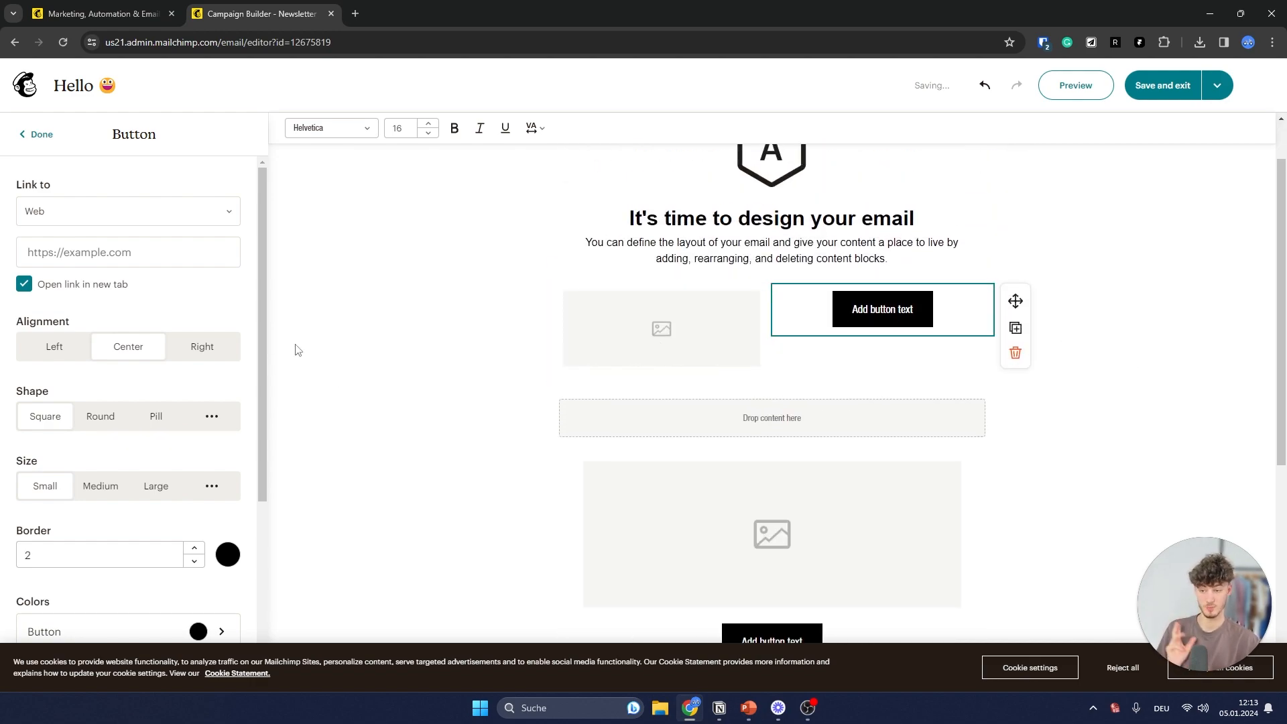
pyautogui.scroll(1, 919, 356)
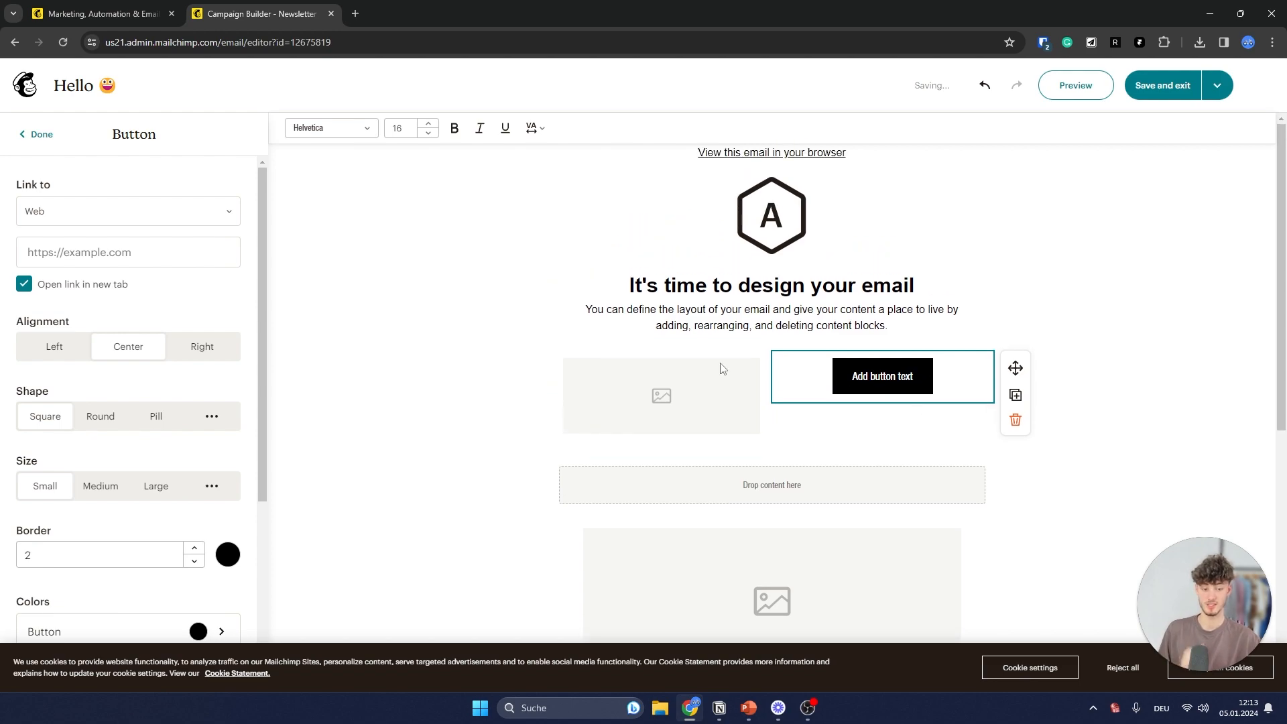
pyautogui.click(72, 213)
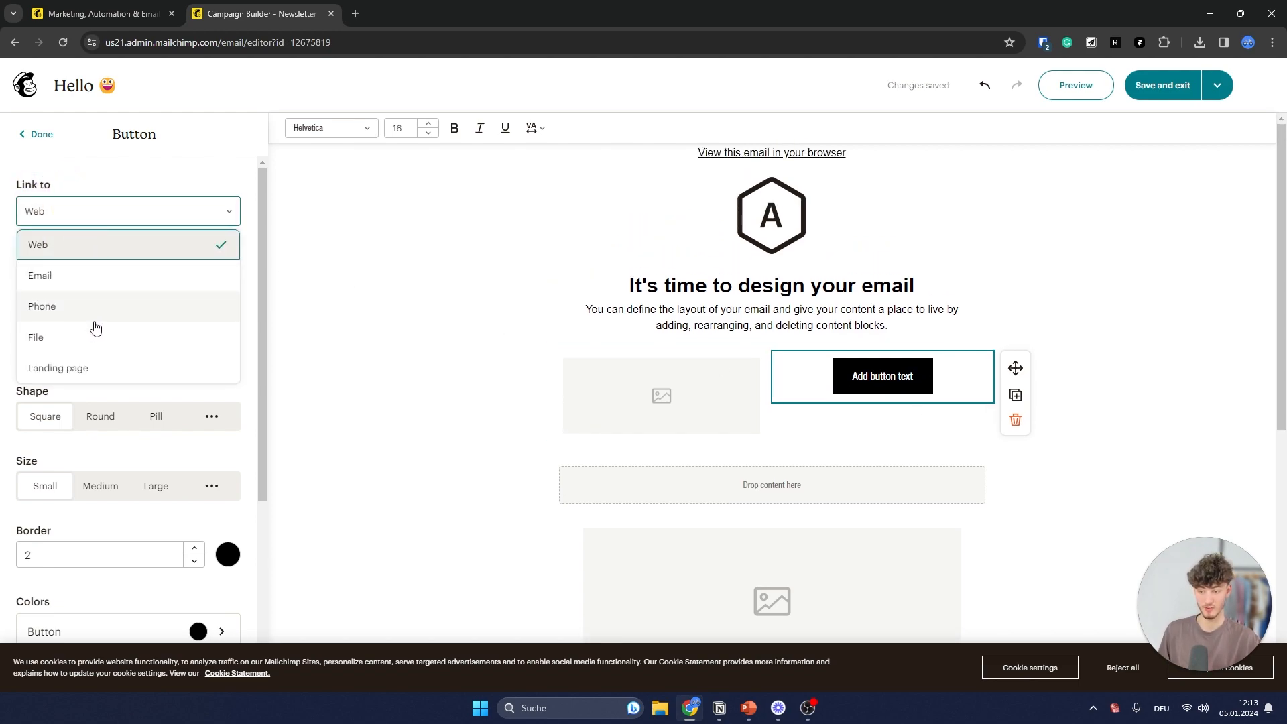
pyautogui.click(105, 380)
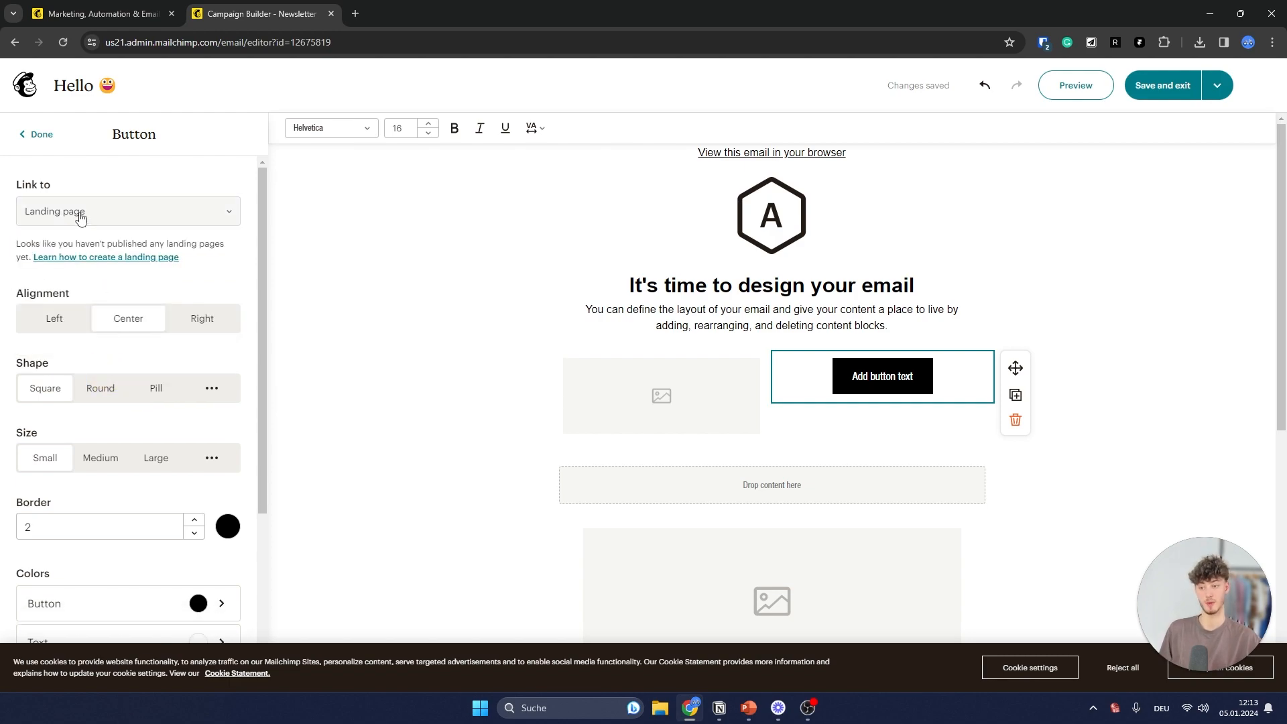
pyautogui.click(82, 213)
pyautogui.click(96, 247)
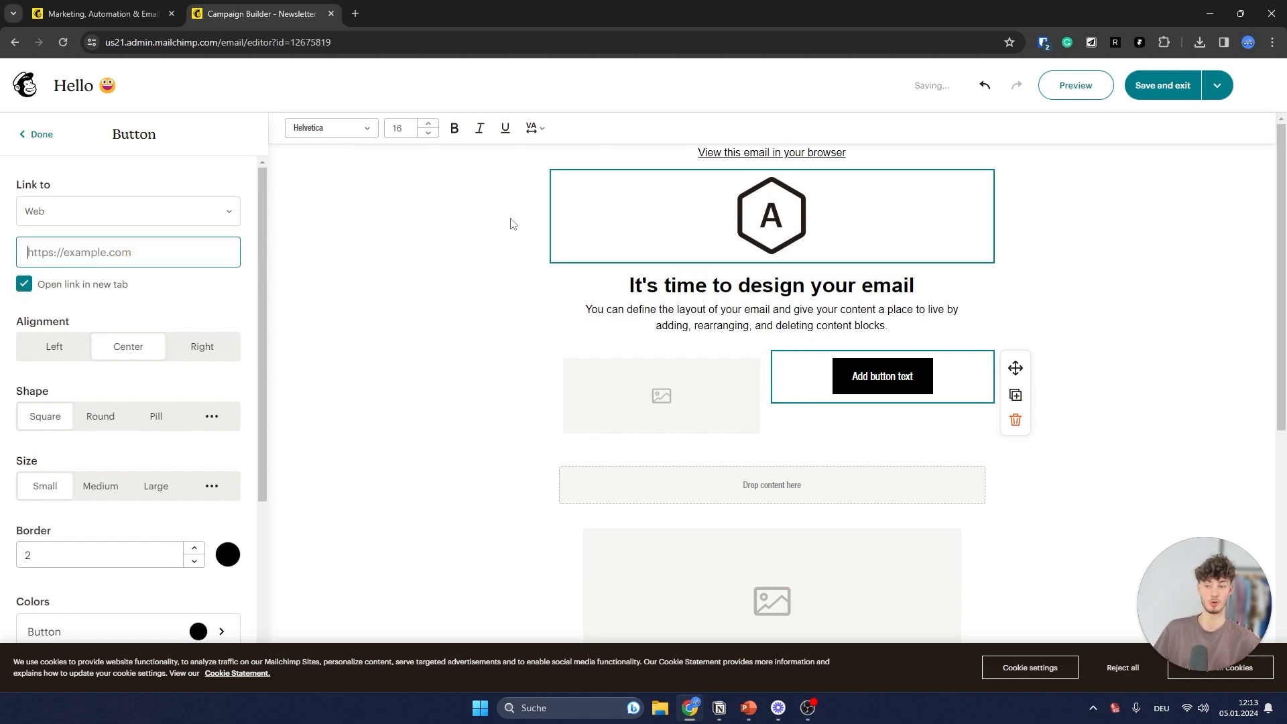
# - Give the button Round shape and Small size, and adjust its border width
pyautogui.scroll(-1, 135, 308)
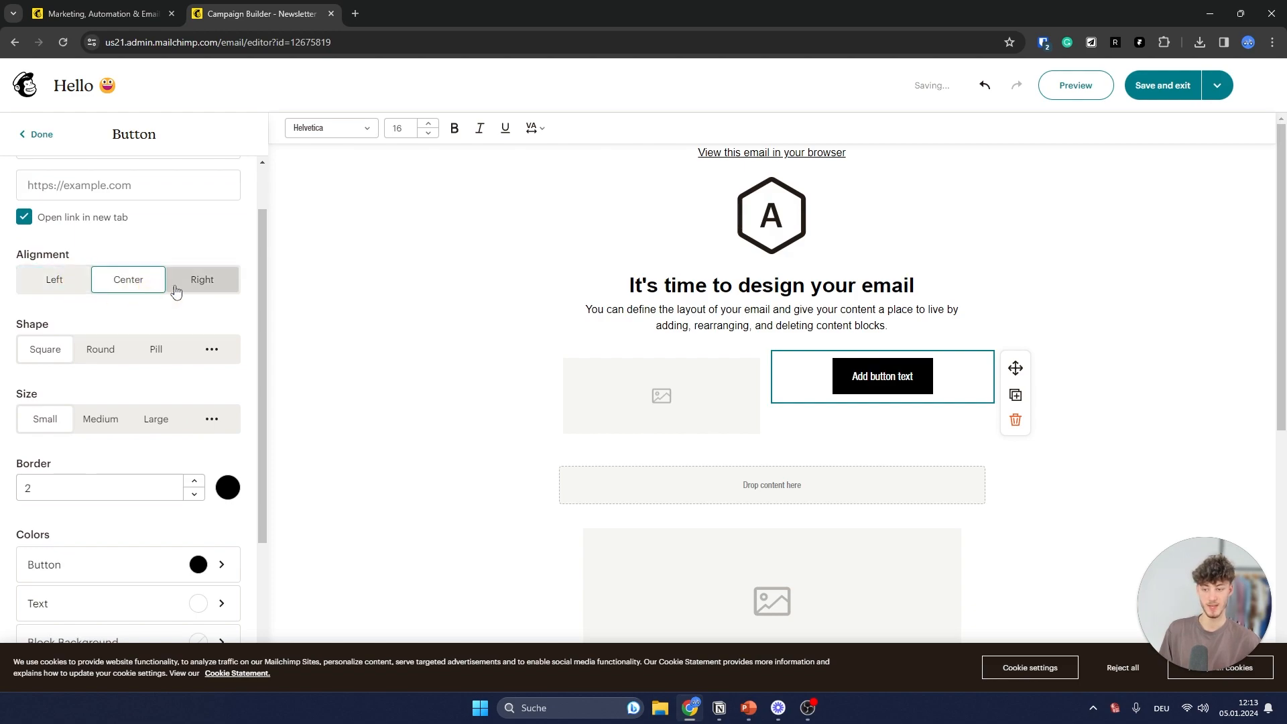
pyautogui.scroll(-1, 131, 309)
pyautogui.click(107, 289)
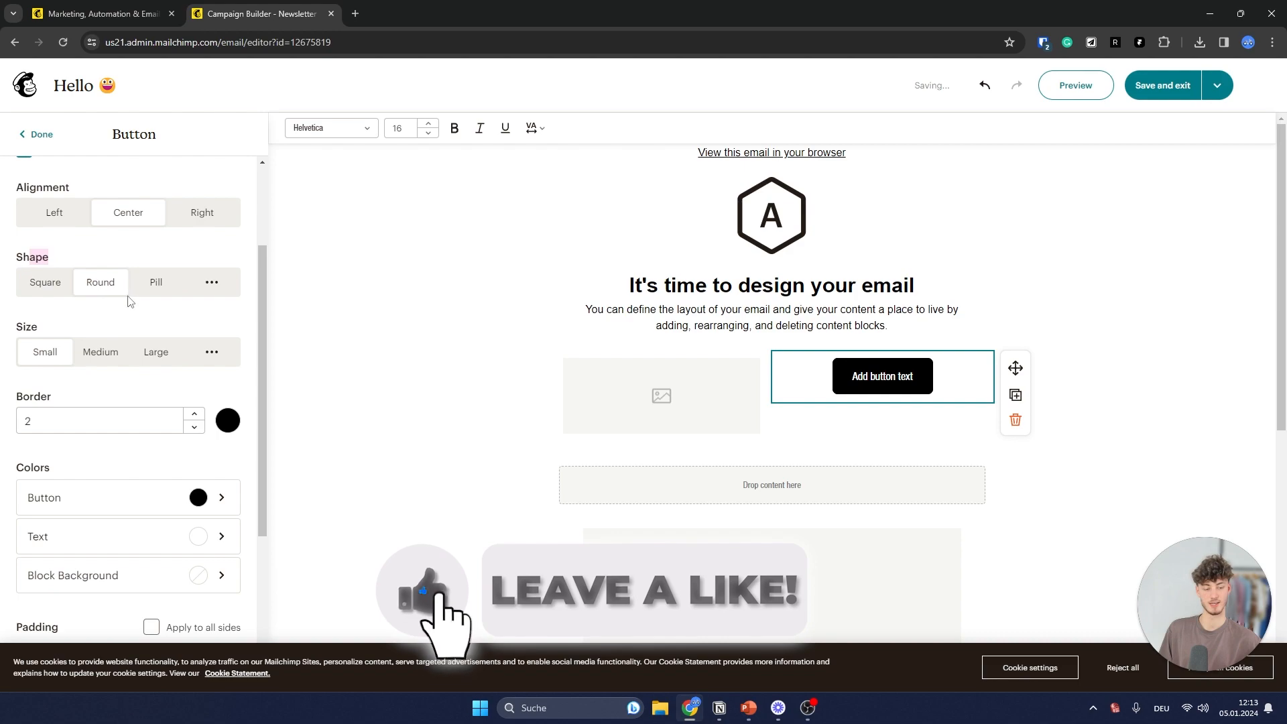
pyautogui.click(166, 358)
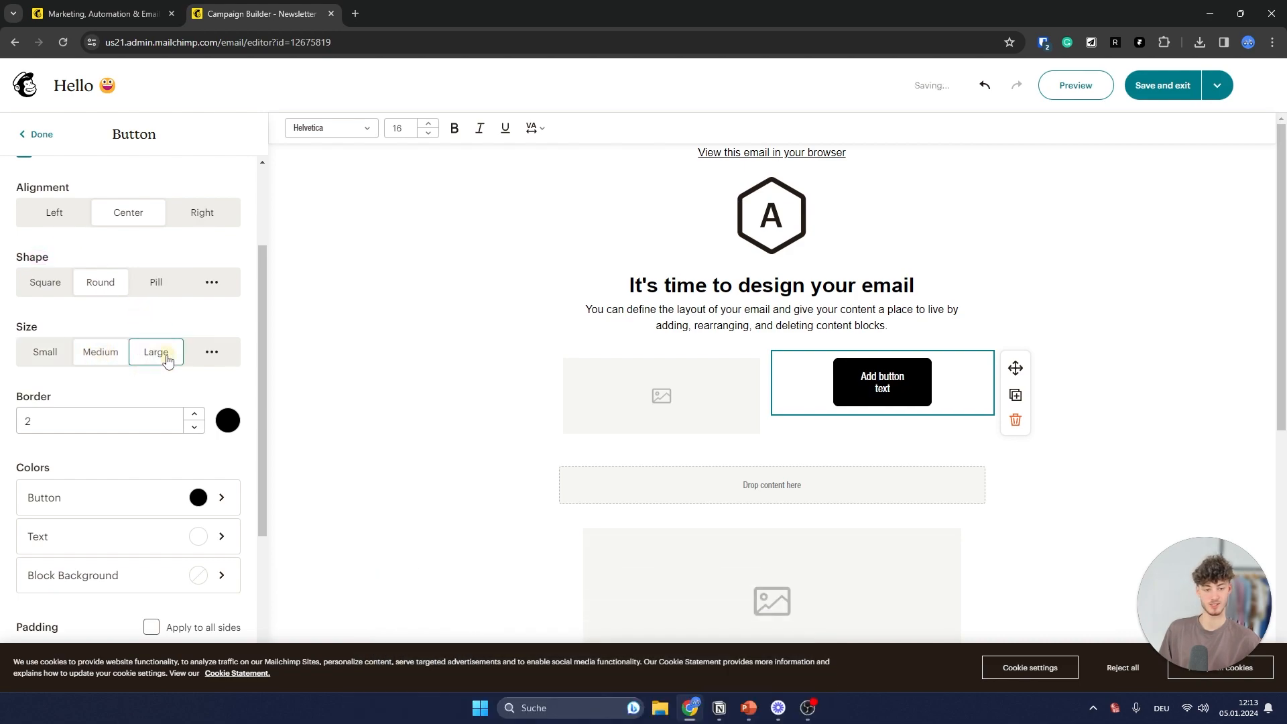
pyautogui.click(45, 351)
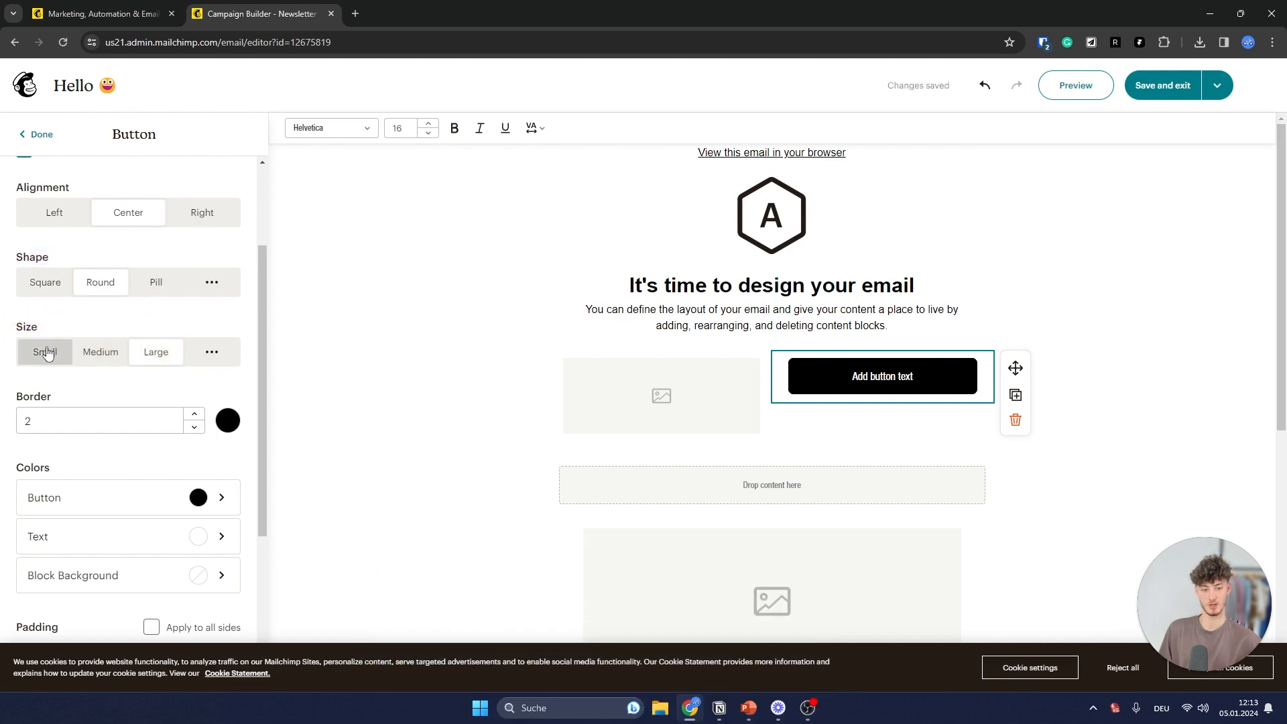
pyautogui.scroll(-1, 97, 335)
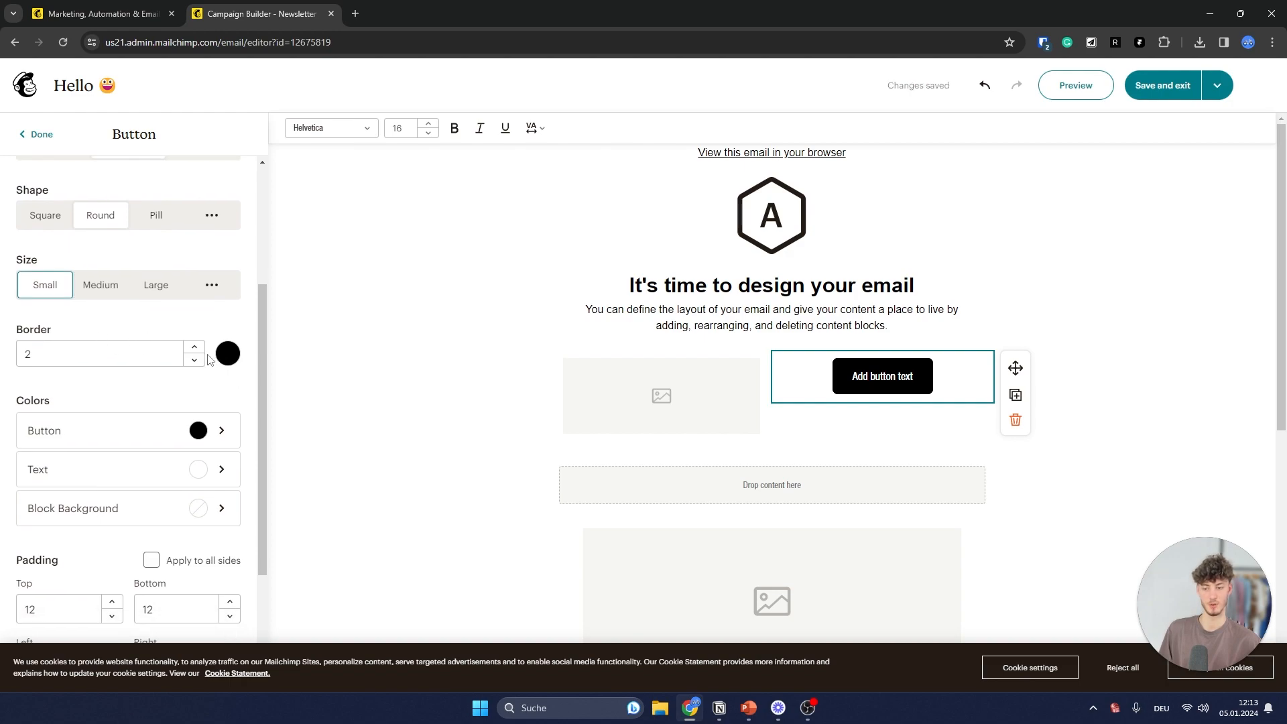
pyautogui.click(195, 361)
pyautogui.scroll(-2, 195, 356)
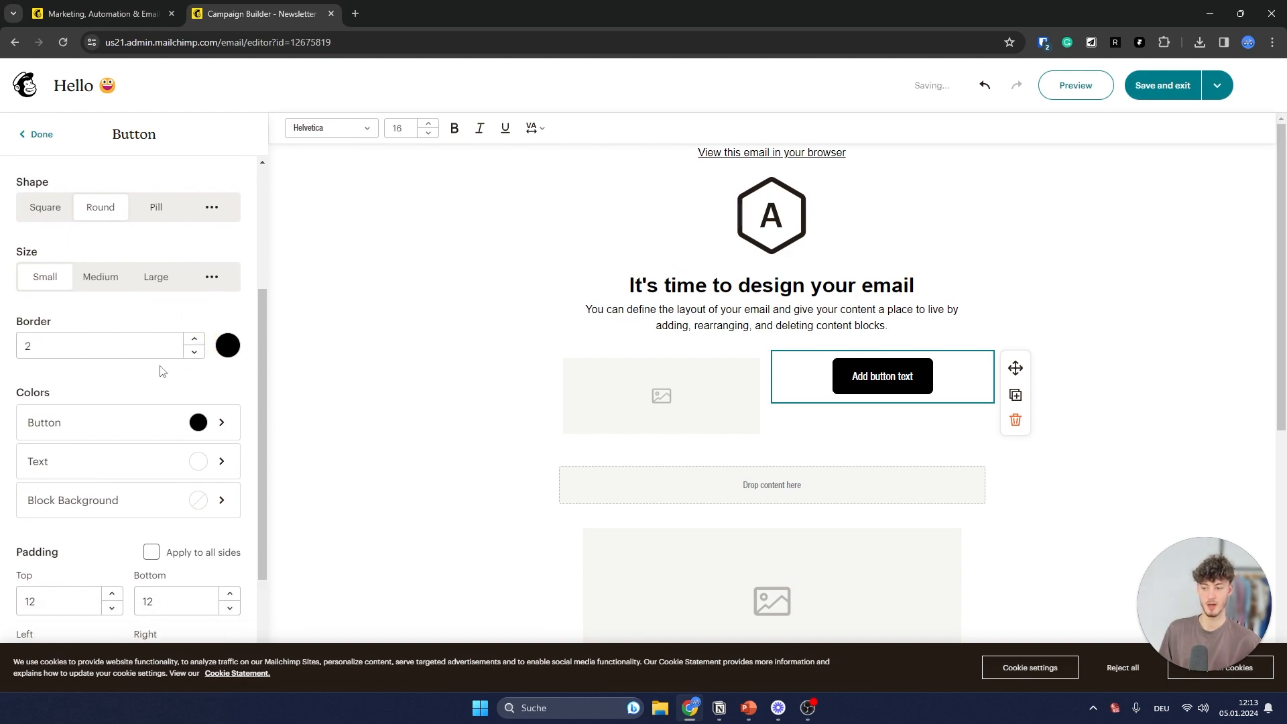
# - Keep the button colour black after previewing other shades, and finish the button block
pyautogui.click(221, 306)
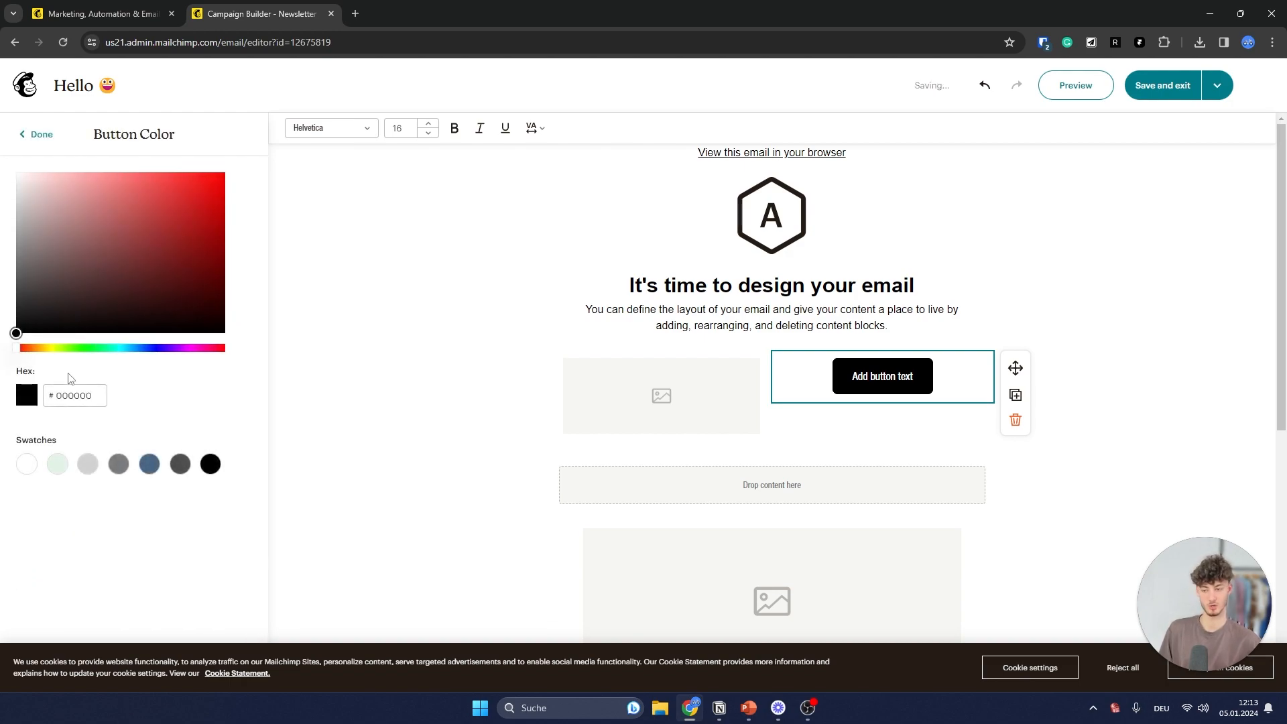
pyautogui.moveTo(110, 348); pyautogui.dragTo(139, 347)
pyautogui.moveTo(152, 262); pyautogui.dragTo(15, 334)
pyautogui.click(188, 348)
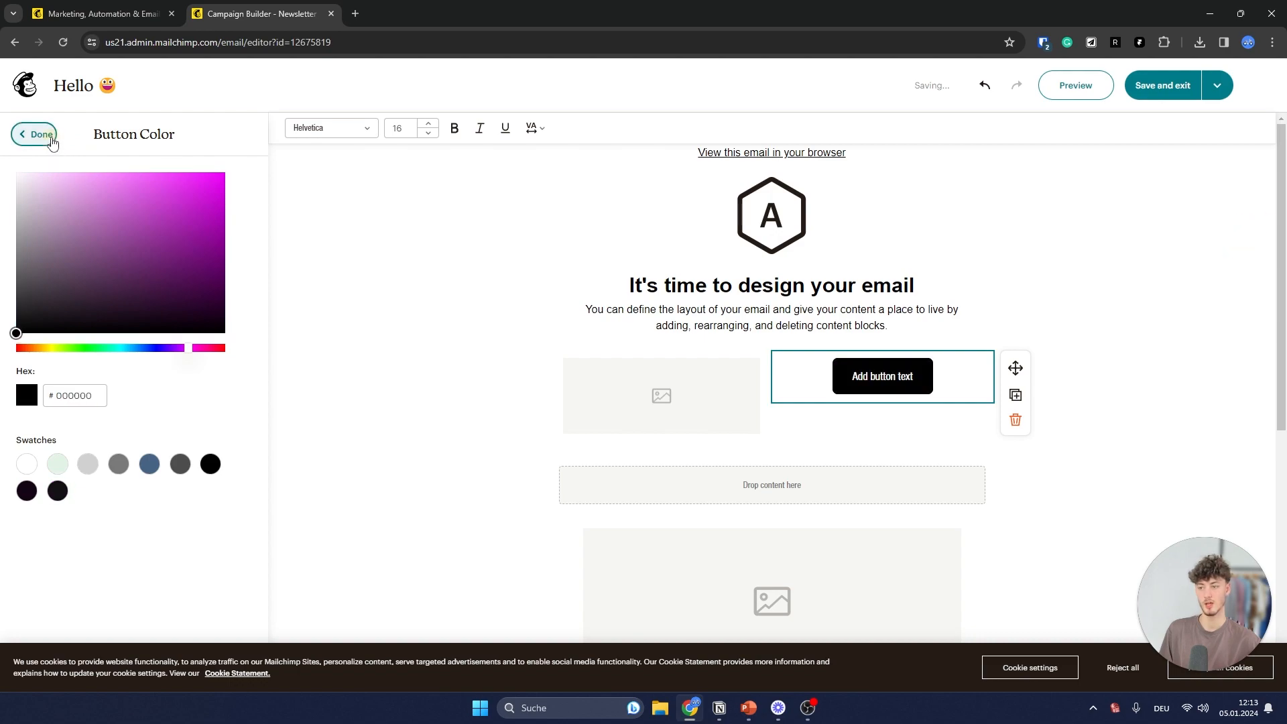
pyautogui.click(30, 134)
pyautogui.scroll(-3, 173, 319)
pyautogui.scroll(-1, 163, 330)
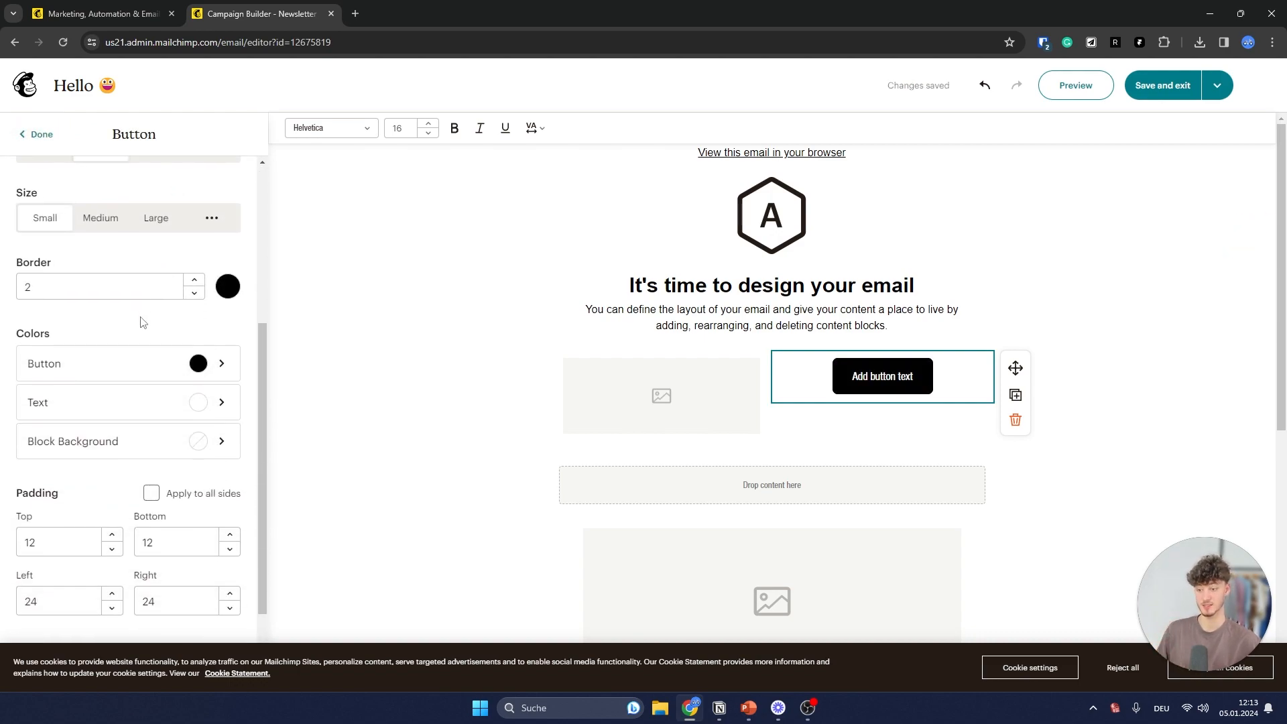
pyautogui.scroll(4, 154, 322)
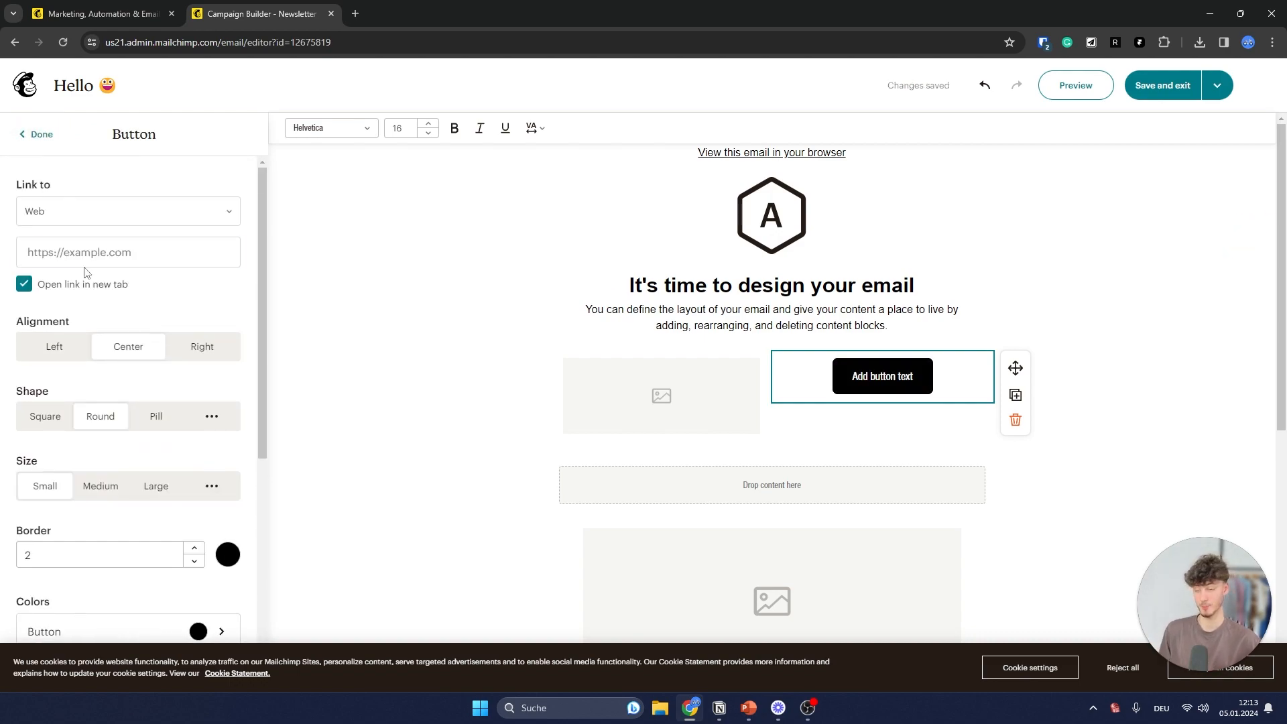
pyautogui.click(43, 139)
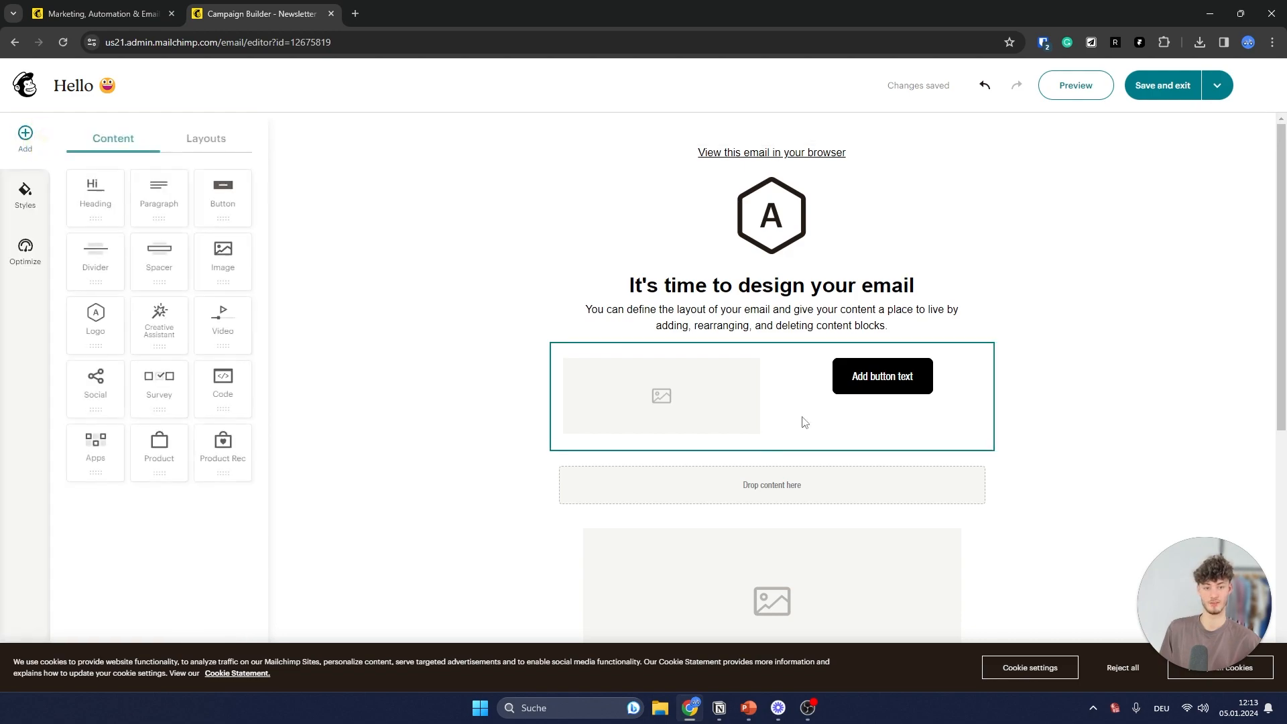
# - Upload the krause logo file to the top logo block and shrink it by its corner handle
pyautogui.click(789, 226)
pyautogui.click(123, 263)
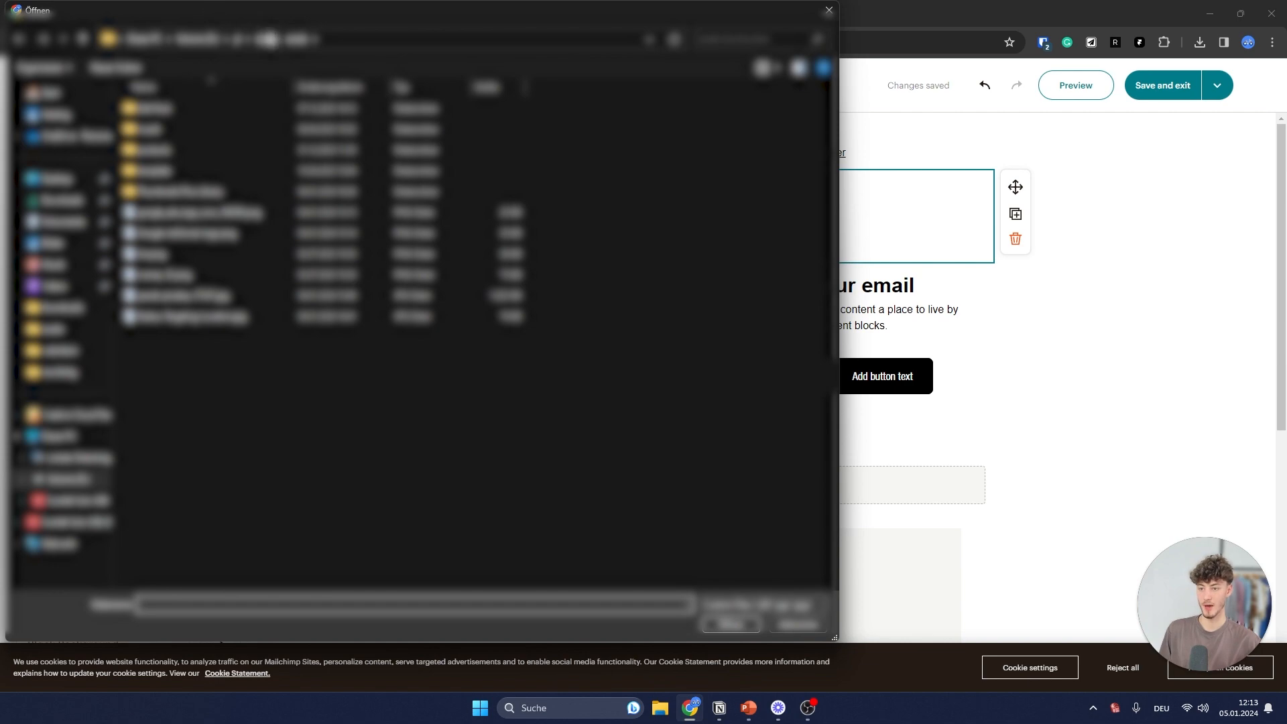
pyautogui.click(171, 156)
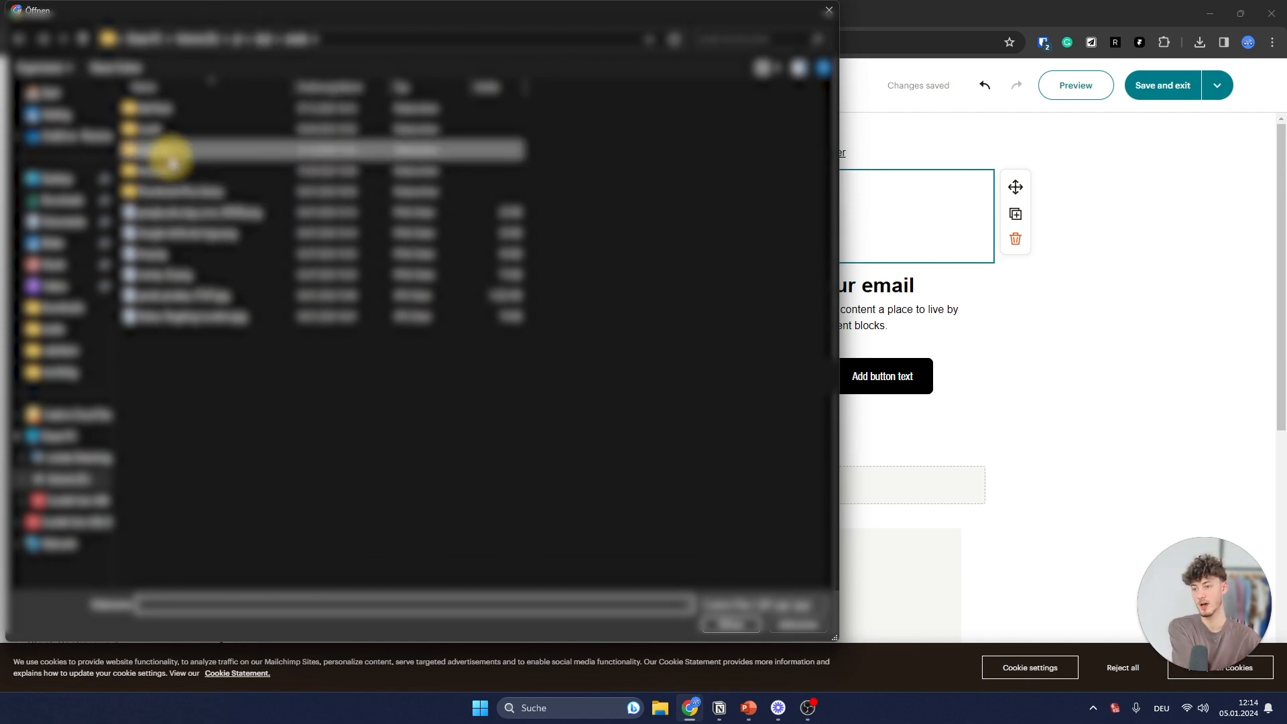
pyautogui.doubleClick(170, 155)
pyautogui.doubleClick(285, 129)
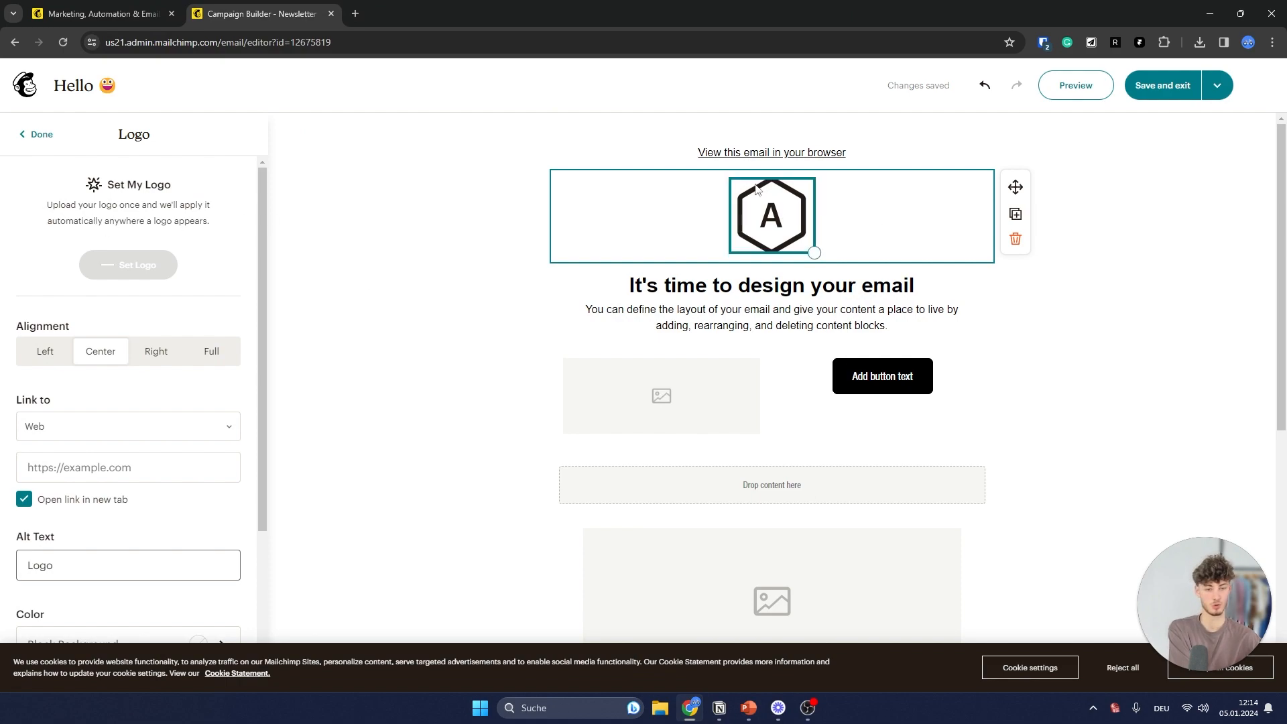
pyautogui.moveTo(939, 276); pyautogui.dragTo(824, 208)
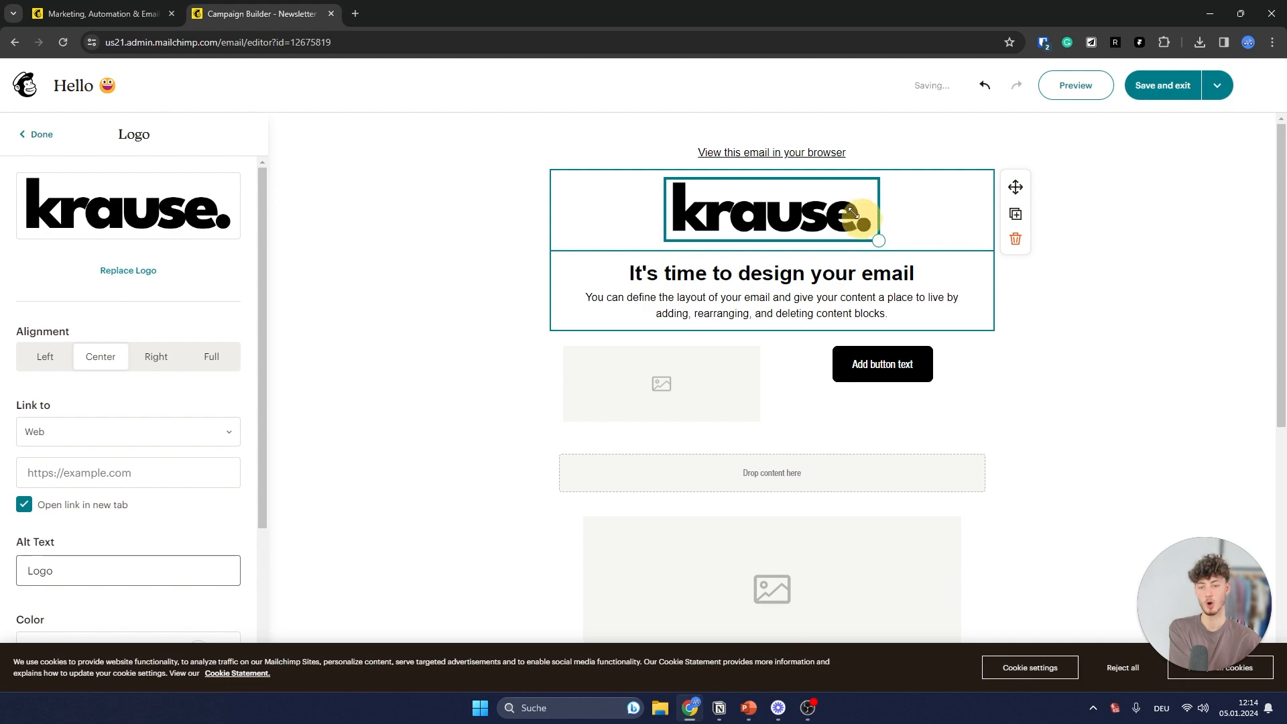
pyautogui.click(393, 250)
pyautogui.scroll(-5, 666, 330)
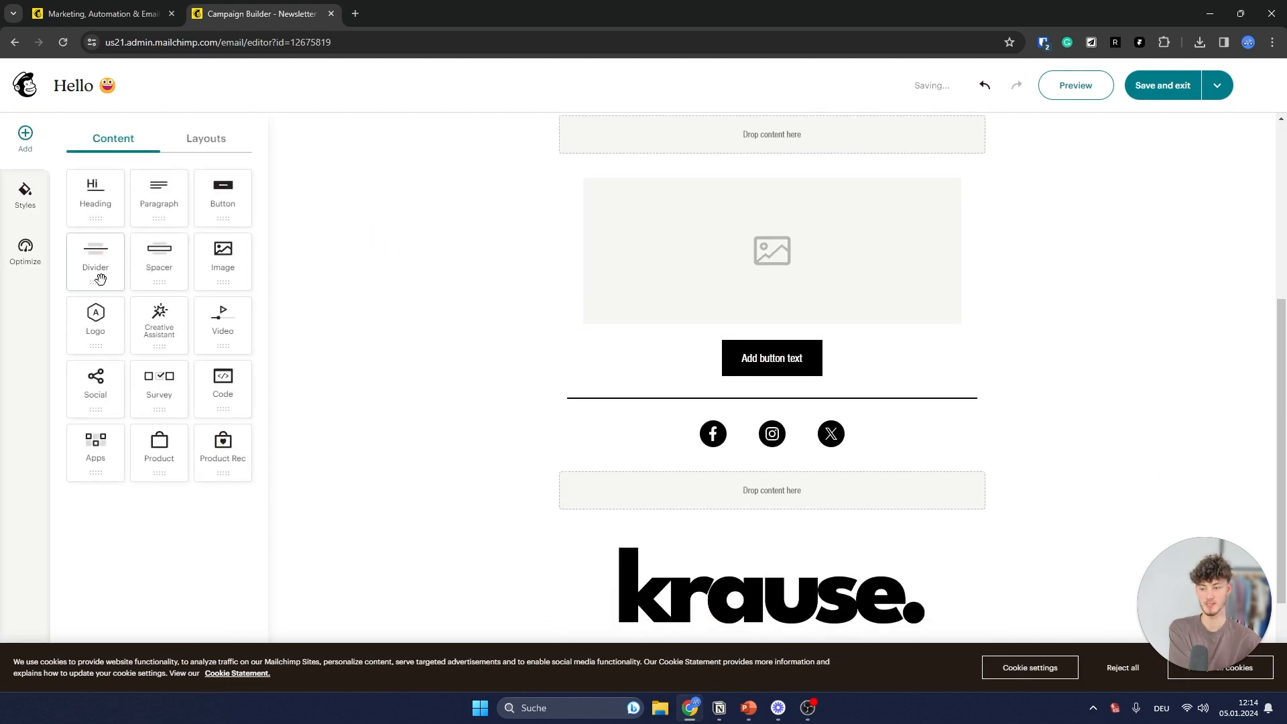
# - Delete the extra krause logo blocks from the body, leaving the top and footer logos
pyautogui.moveTo(95, 318); pyautogui.dragTo(757, 416)
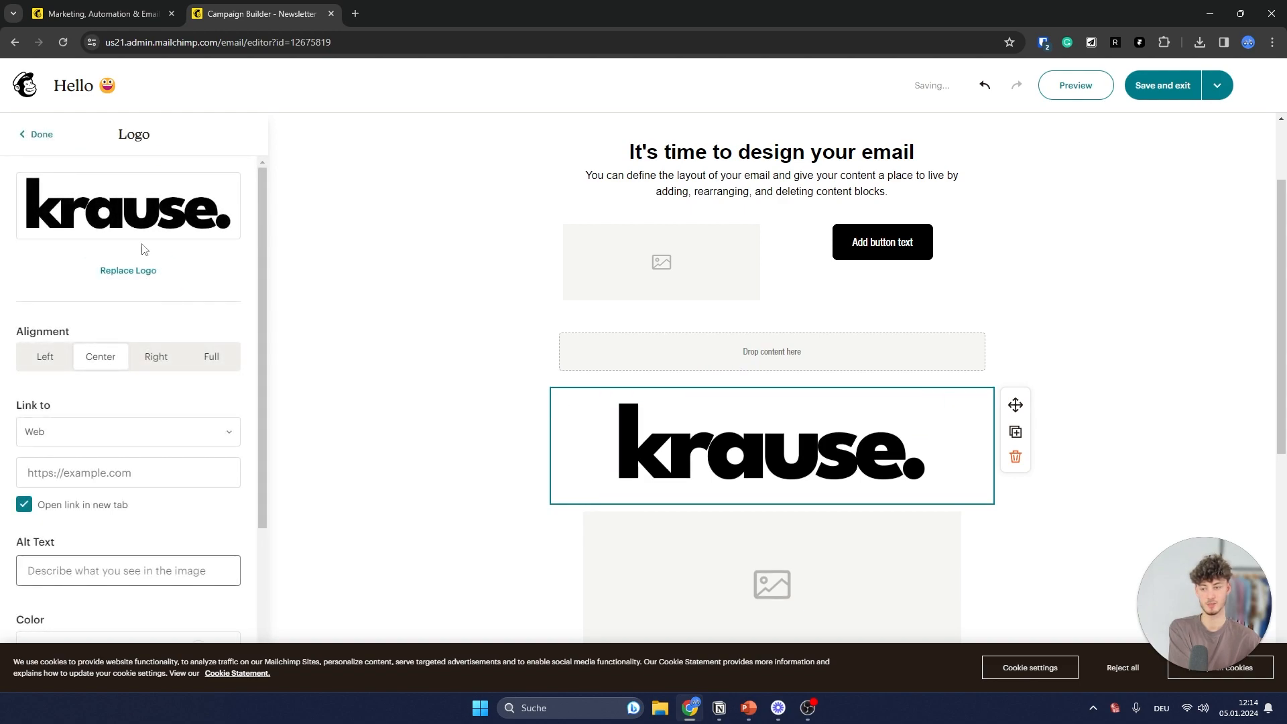
pyautogui.scroll(1, 664, 325)
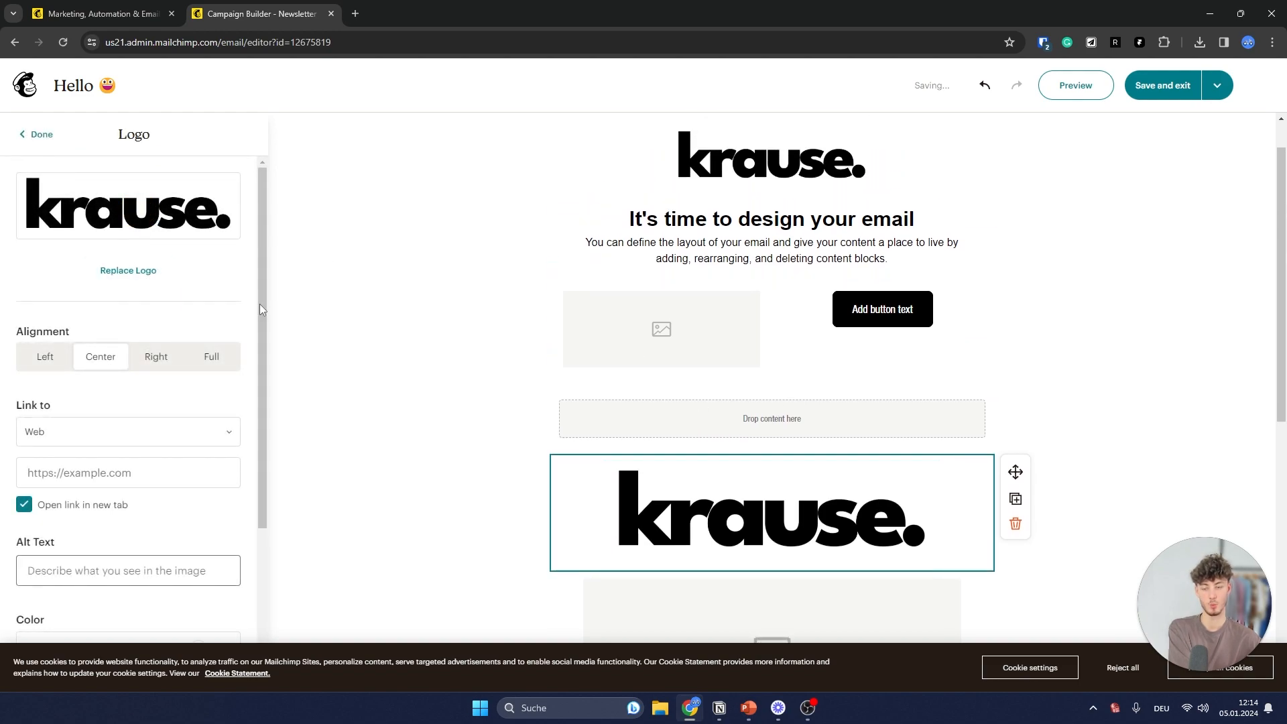
pyautogui.click(41, 135)
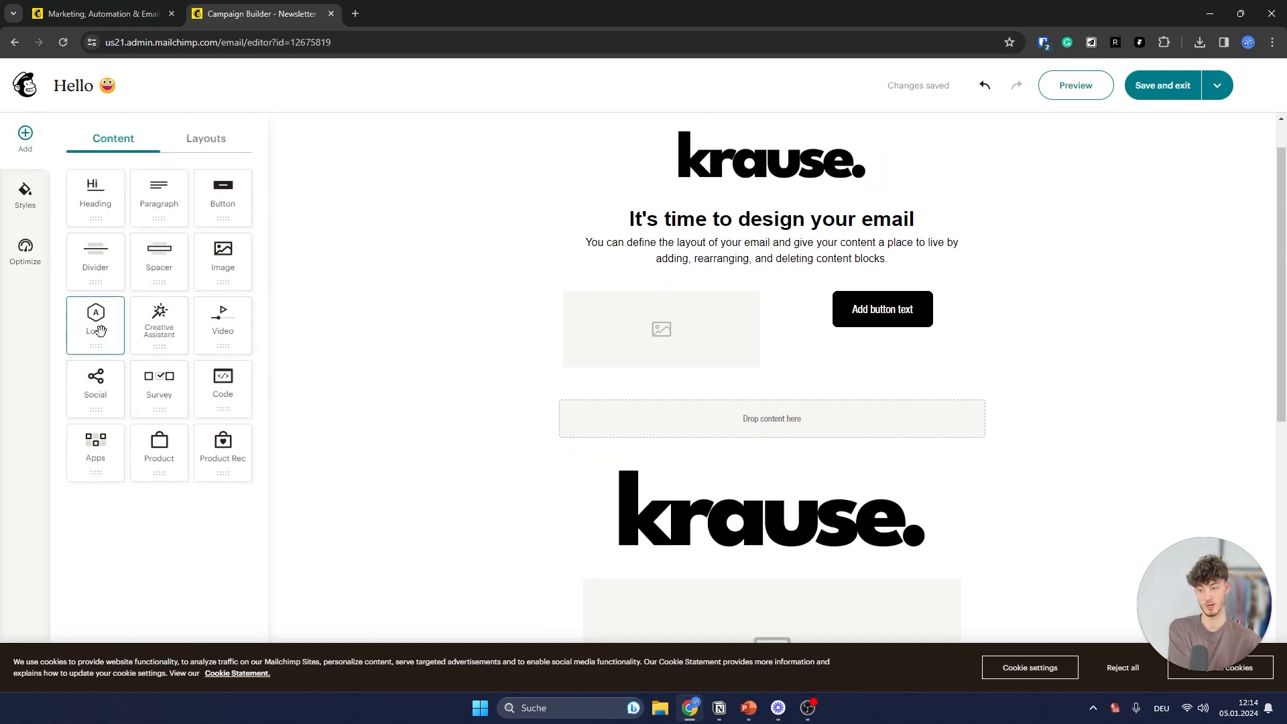
pyautogui.moveTo(100, 330); pyautogui.dragTo(808, 429)
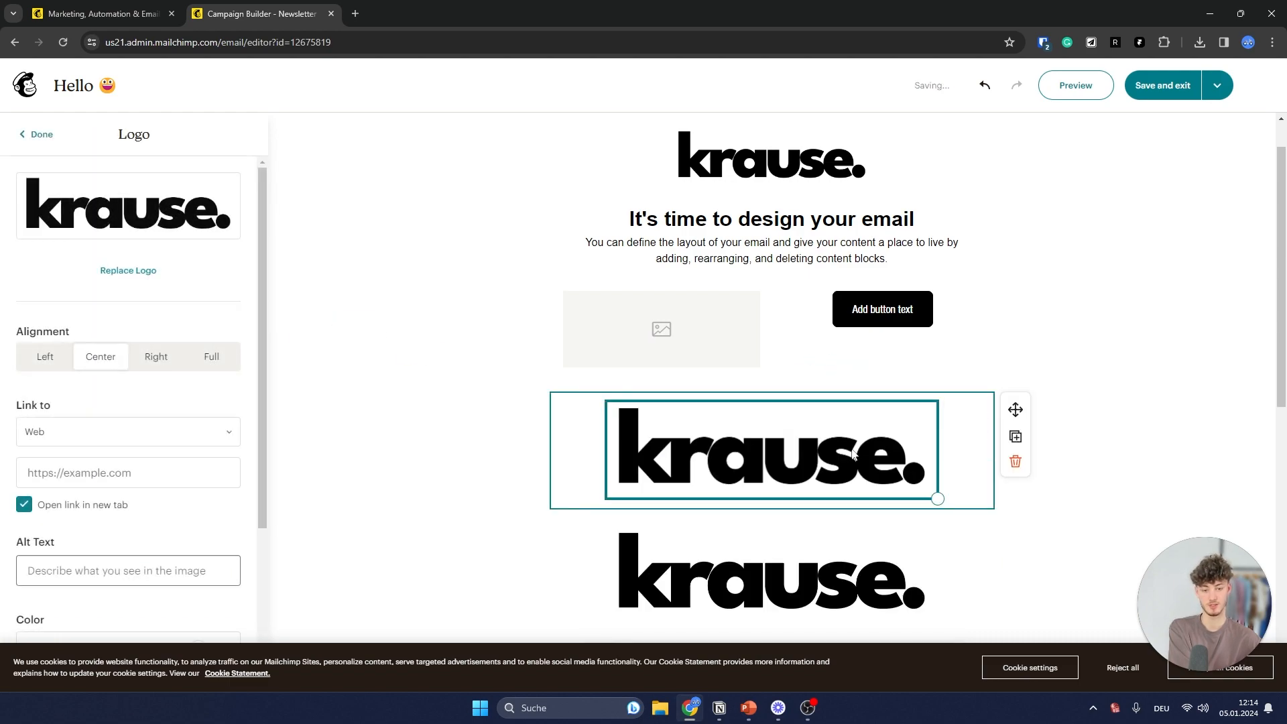
pyautogui.scroll(-2, 967, 447)
pyautogui.click(1016, 327)
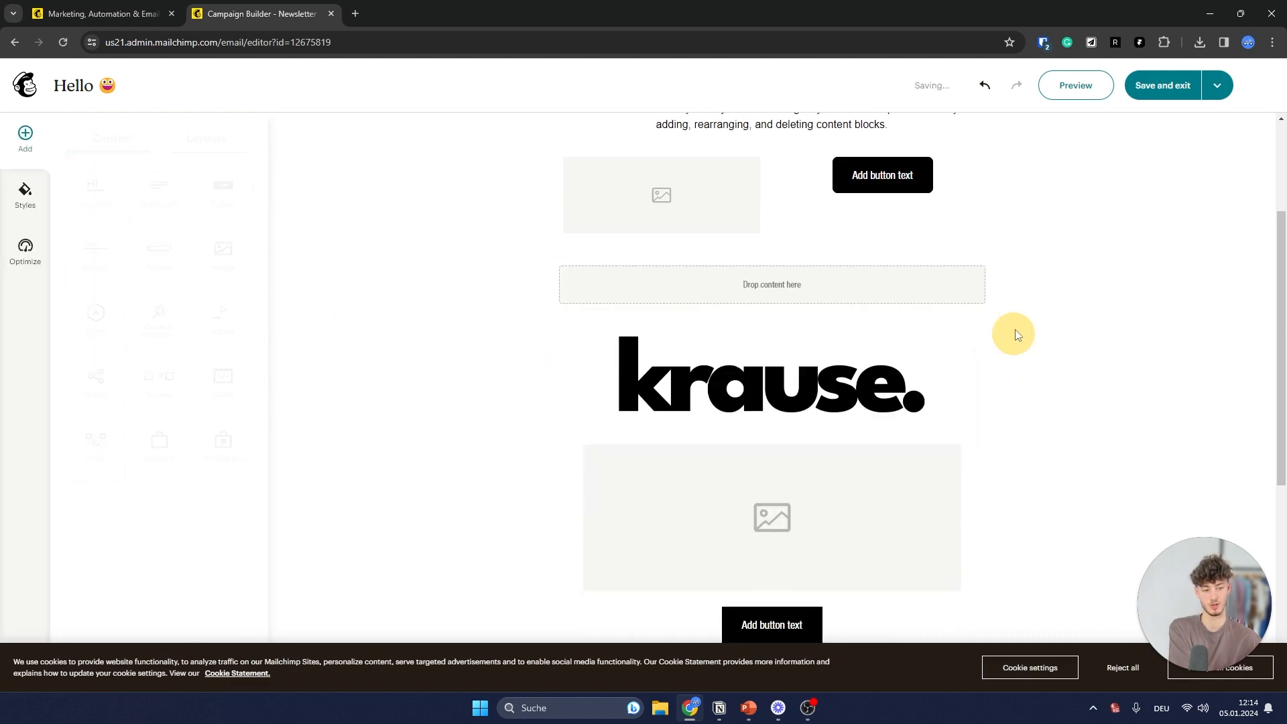
pyautogui.click(938, 385)
pyautogui.click(1015, 389)
pyautogui.scroll(-2, 992, 436)
pyautogui.scroll(5, 969, 489)
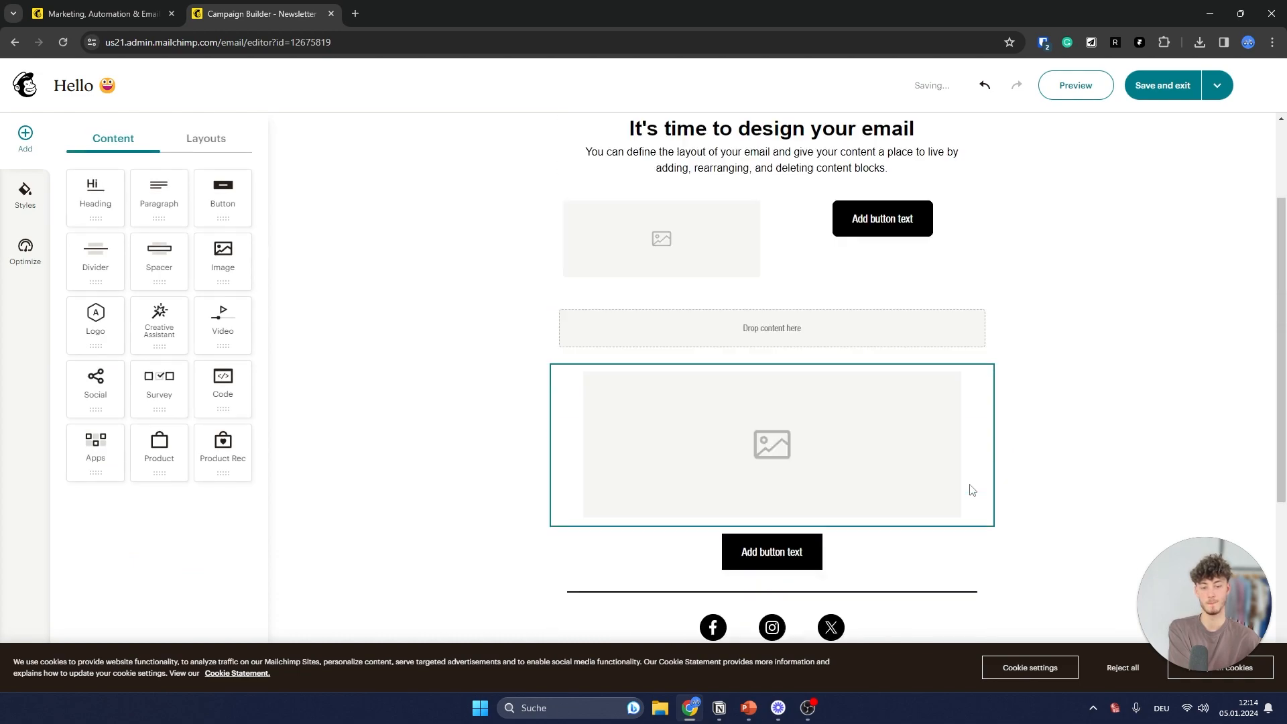
# - Check the header text and top krause logo, then start editing the footer text
pyautogui.click(861, 137)
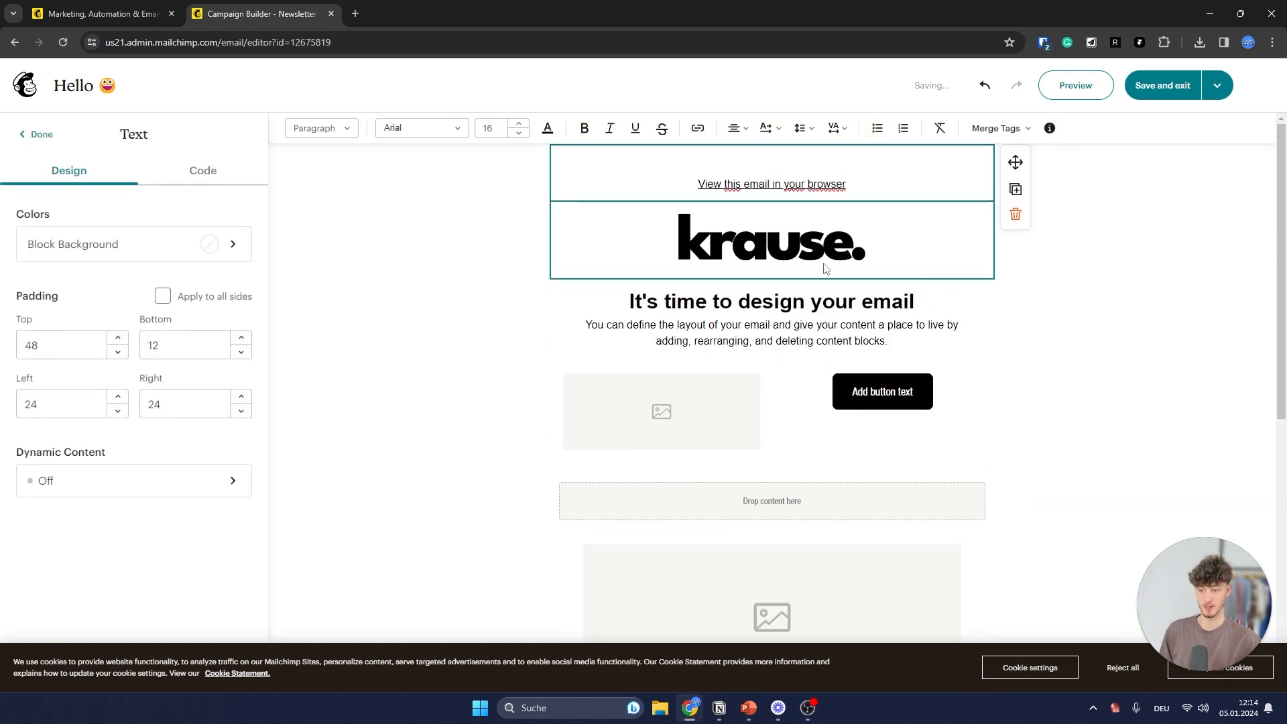
pyautogui.click(589, 238)
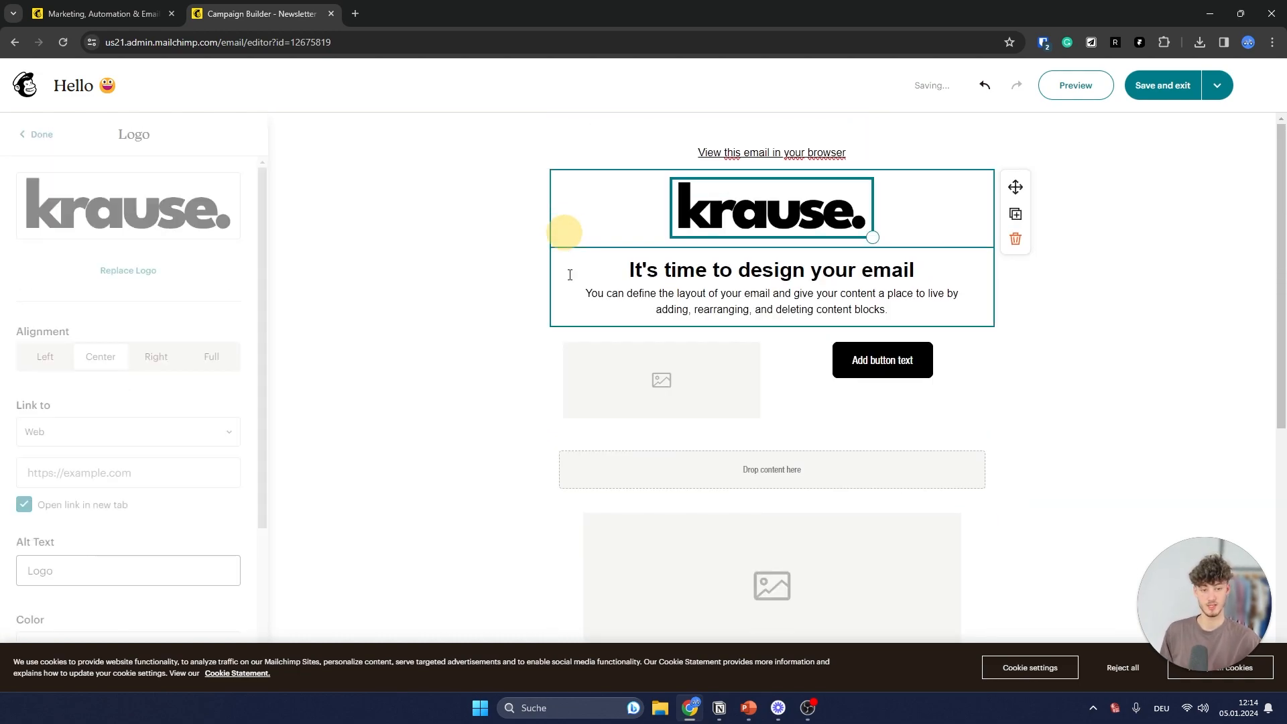
pyautogui.scroll(-7, 583, 280)
pyautogui.click(931, 543)
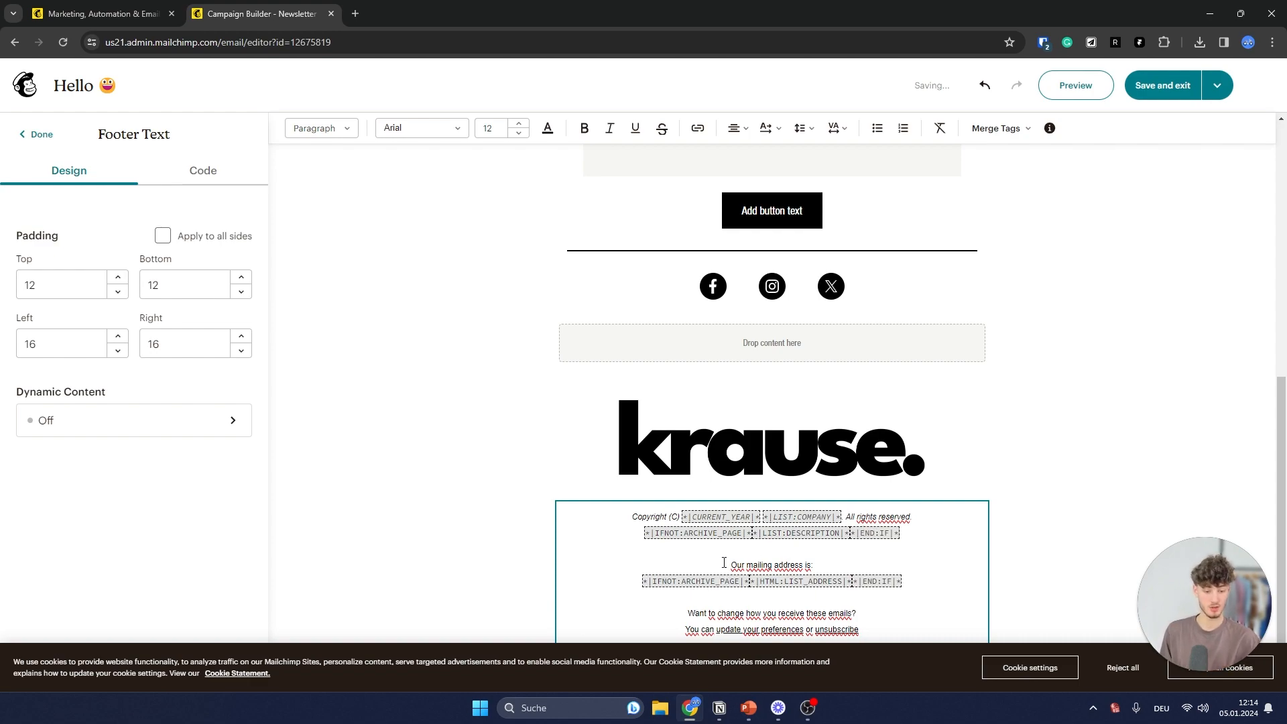
# - Replace the footer question with 'Do you want to log out of the circle?'
pyautogui.moveTo(724, 561); pyautogui.dragTo(862, 573)
pyautogui.click(847, 596)
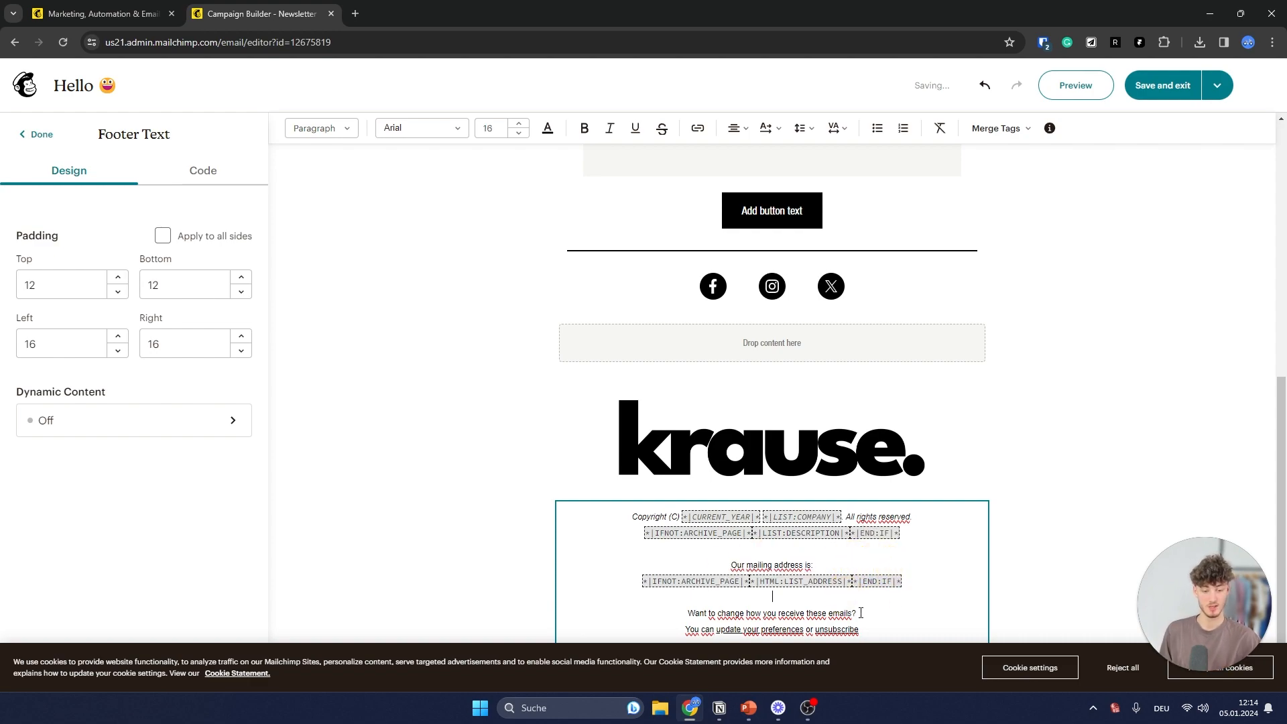
pyautogui.moveTo(850, 609); pyautogui.dragTo(680, 610)
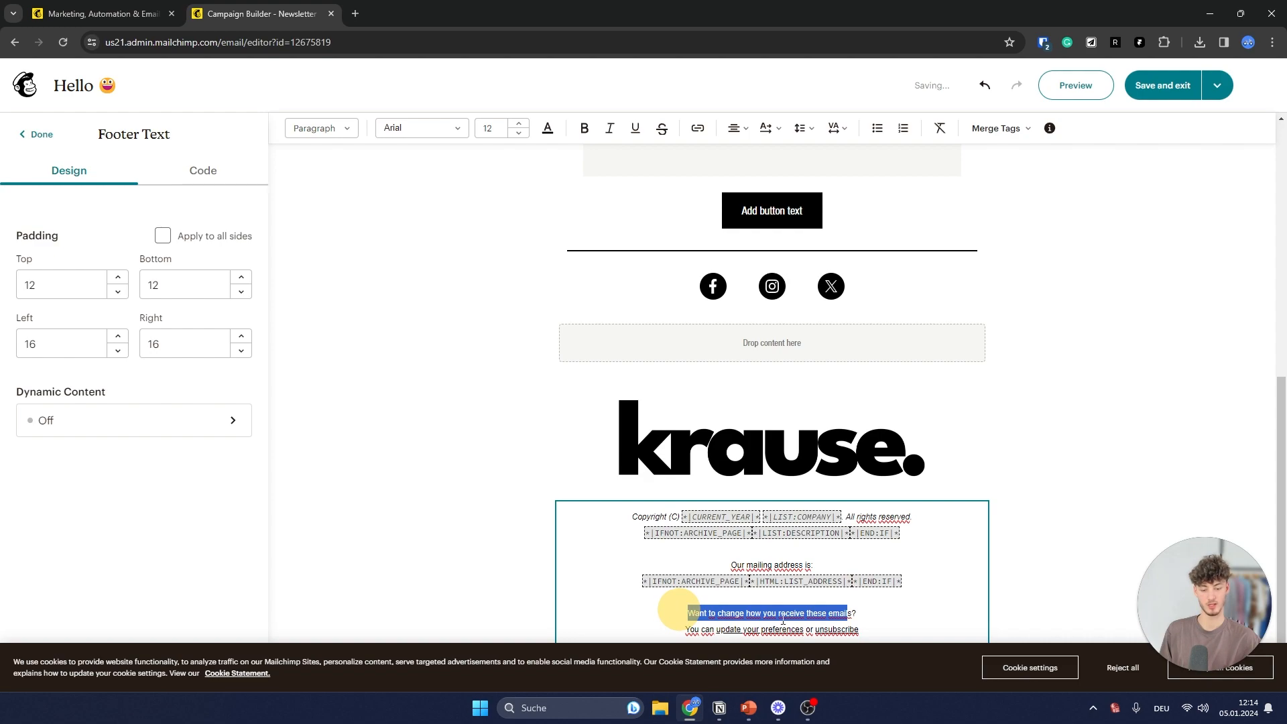
pyautogui.write('Do')
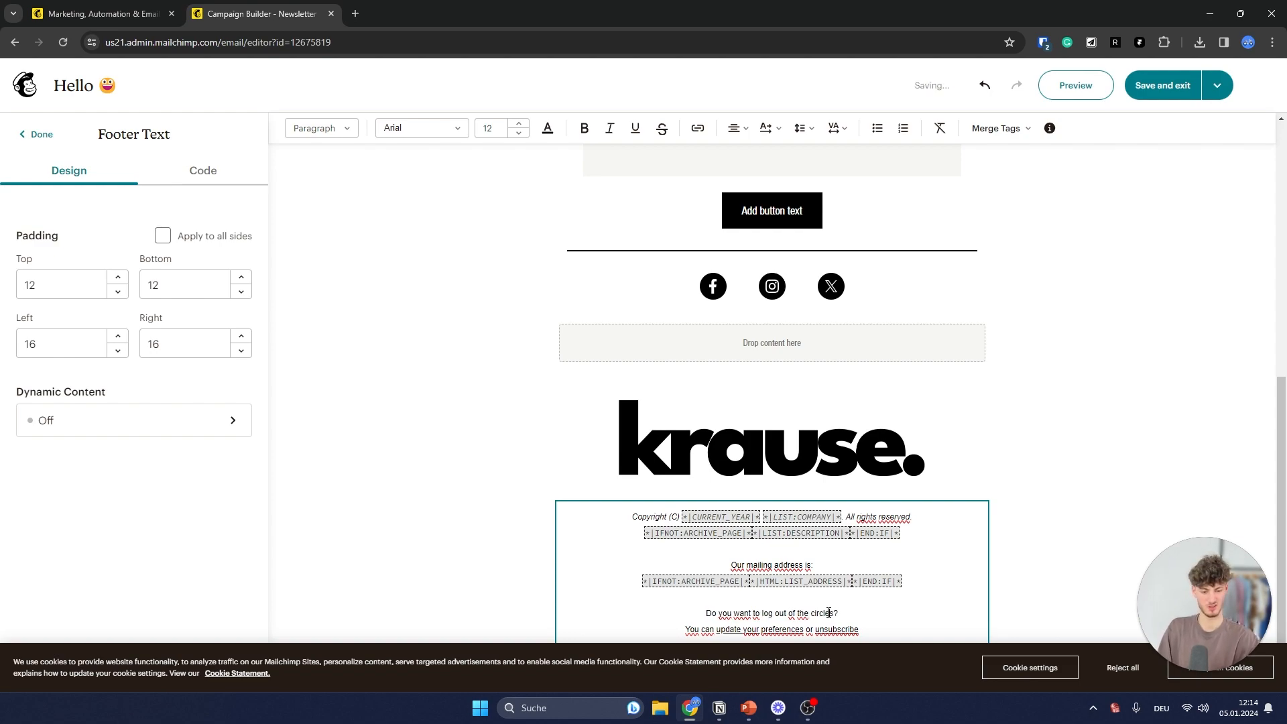
pyautogui.click(1126, 496)
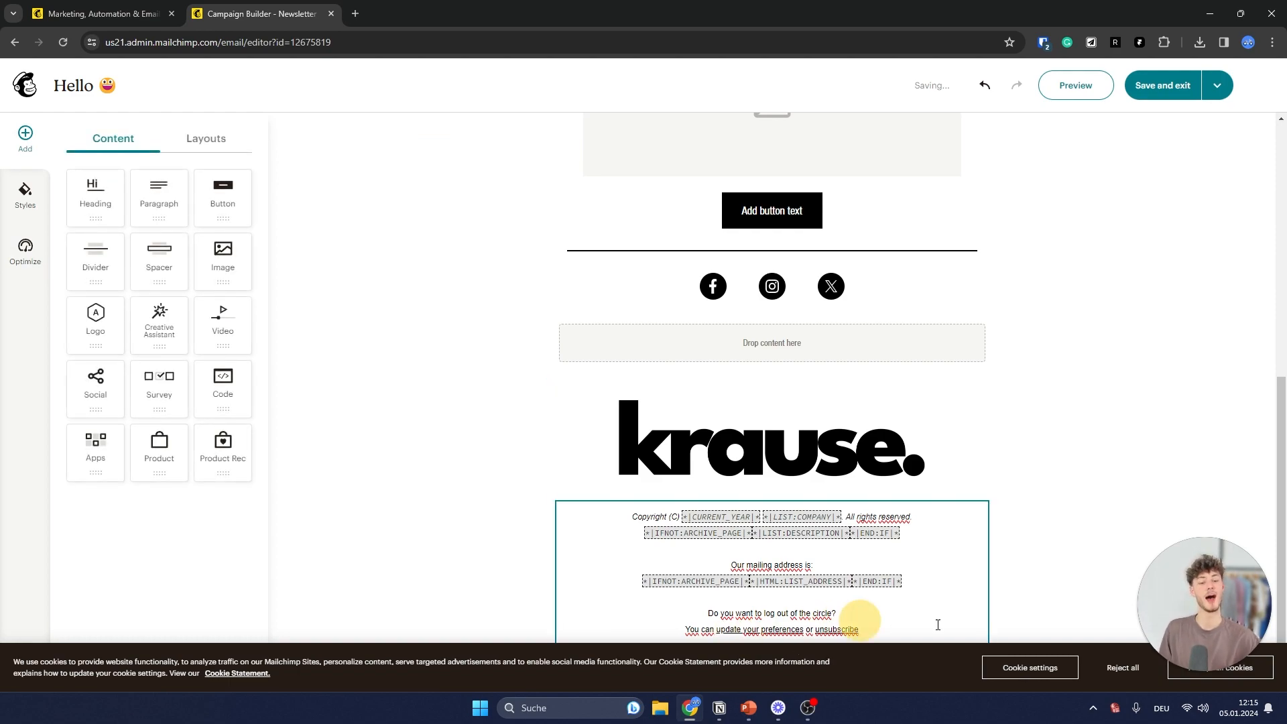
# - Save the email design and exit back to the Newsletter 1 campaign
pyautogui.moveTo(860, 629); pyautogui.dragTo(676, 646)
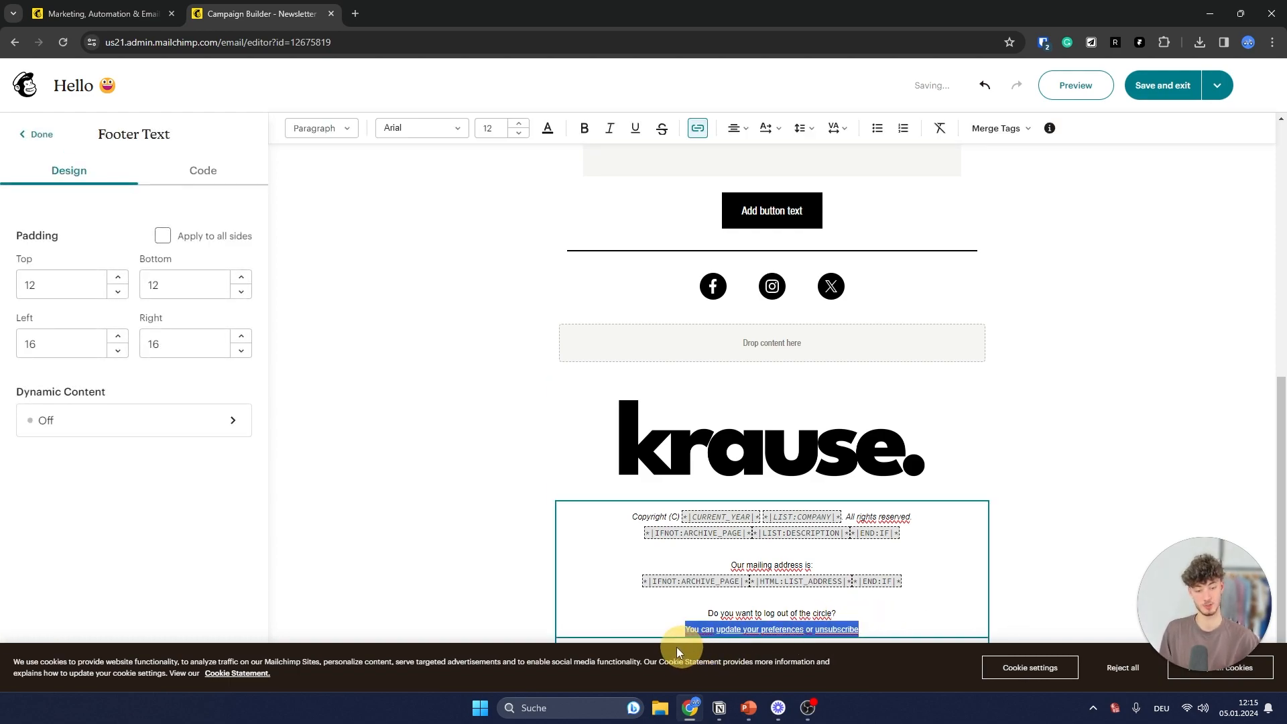
pyautogui.click(978, 519)
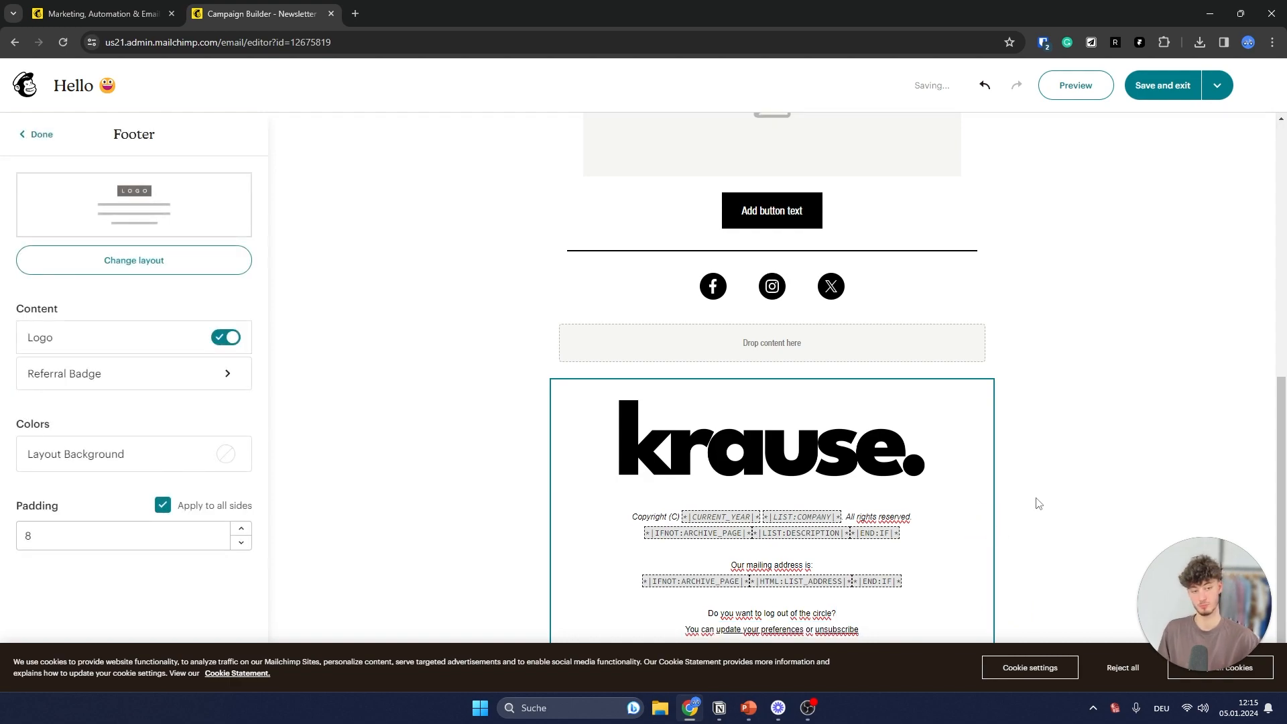
pyautogui.scroll(10, 1038, 503)
pyautogui.click(1162, 85)
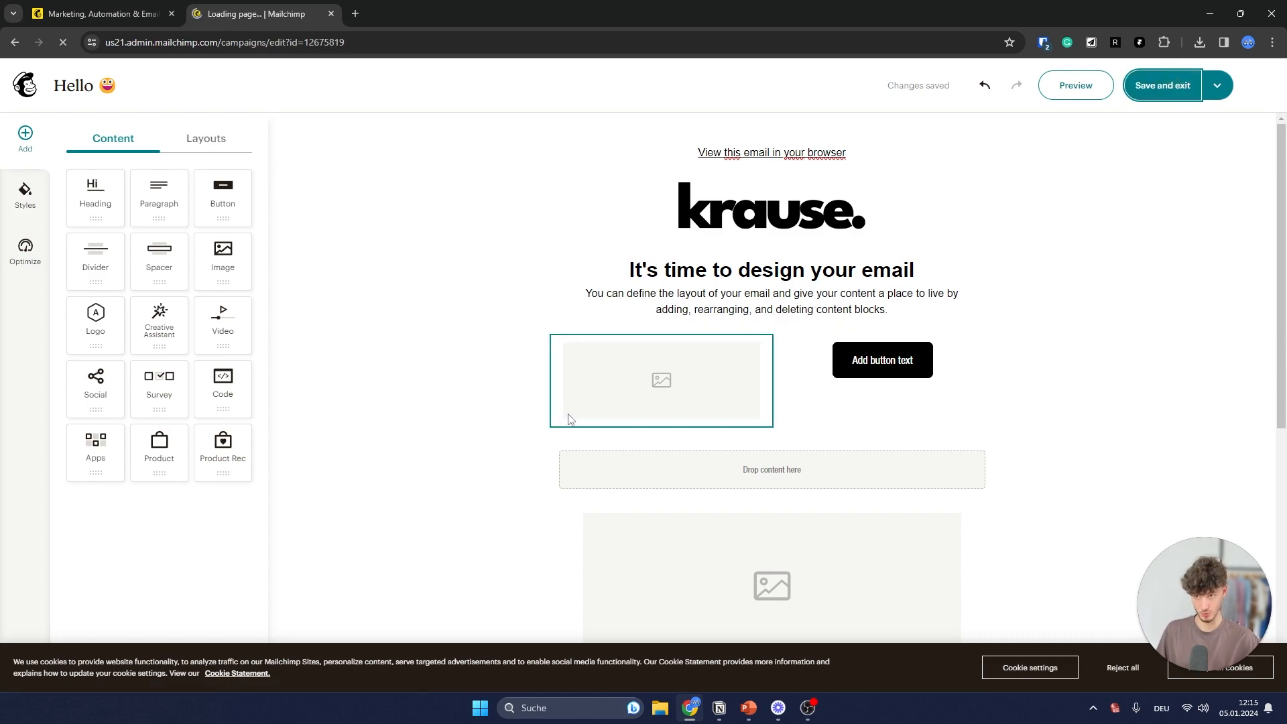
# - Review the Content warnings in the campaign checklist
pyautogui.scroll(-3, 520, 391)
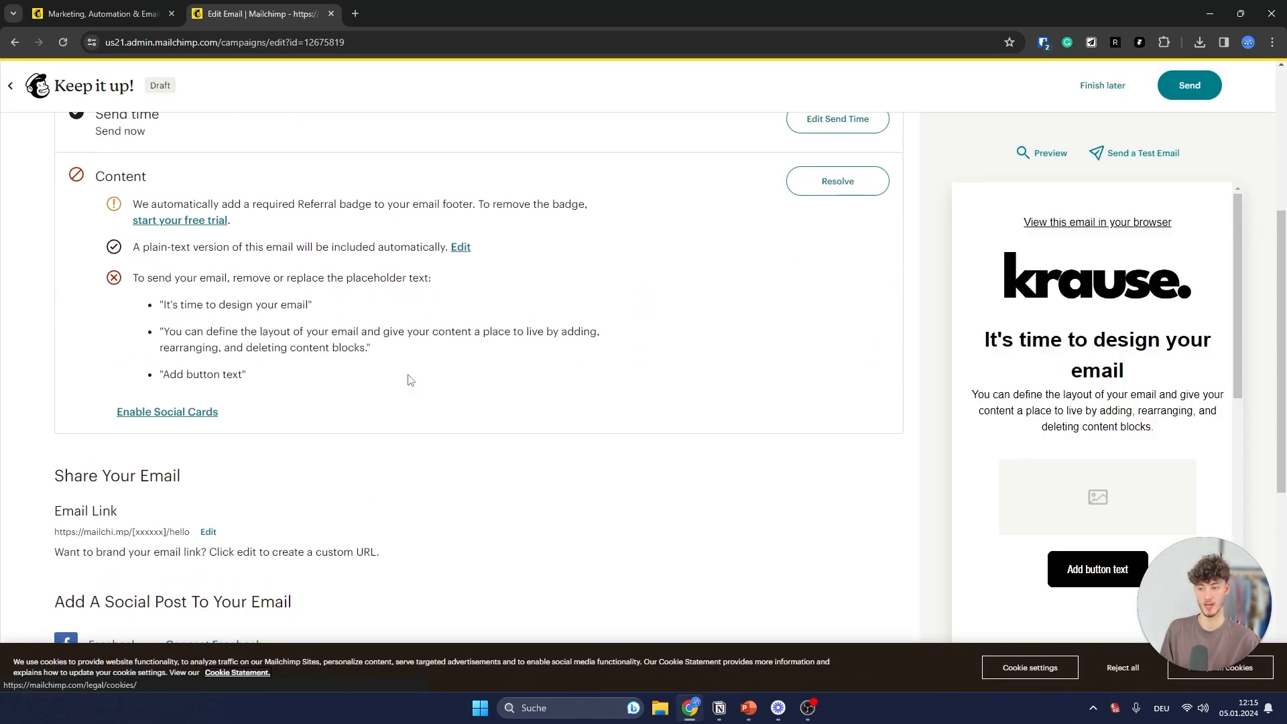
pyautogui.doubleClick(138, 226)
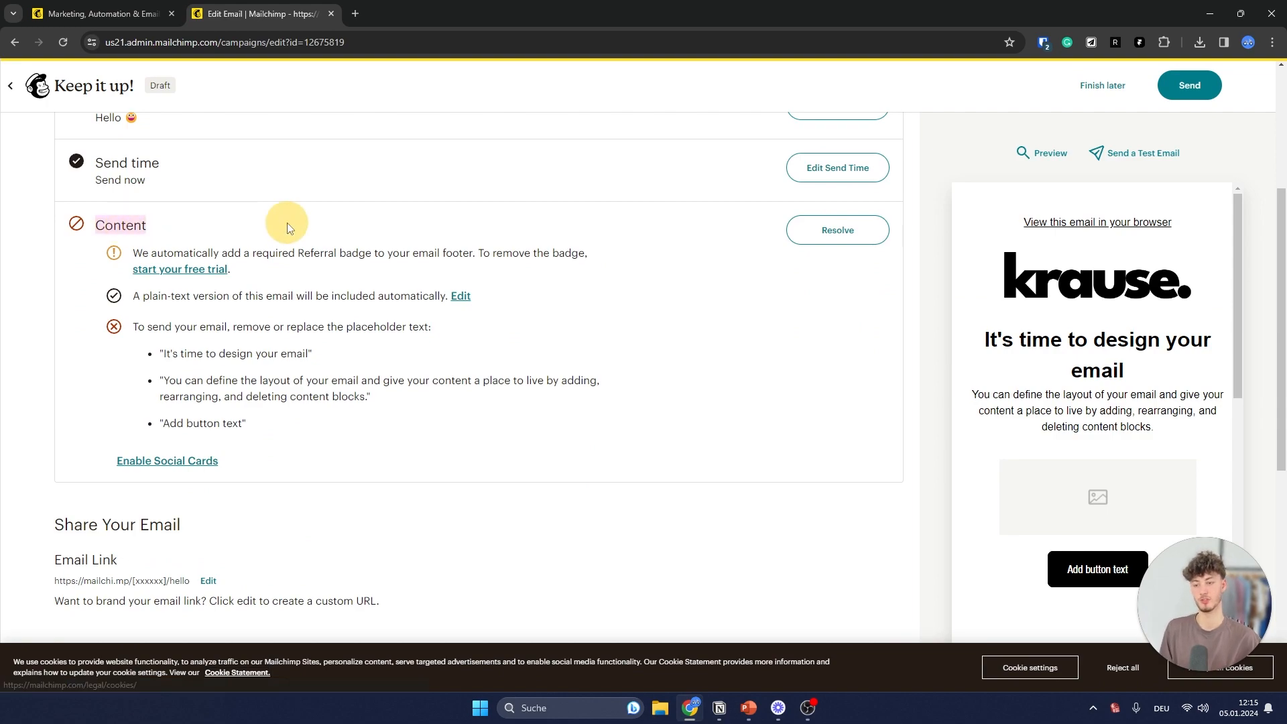
pyautogui.click(286, 222)
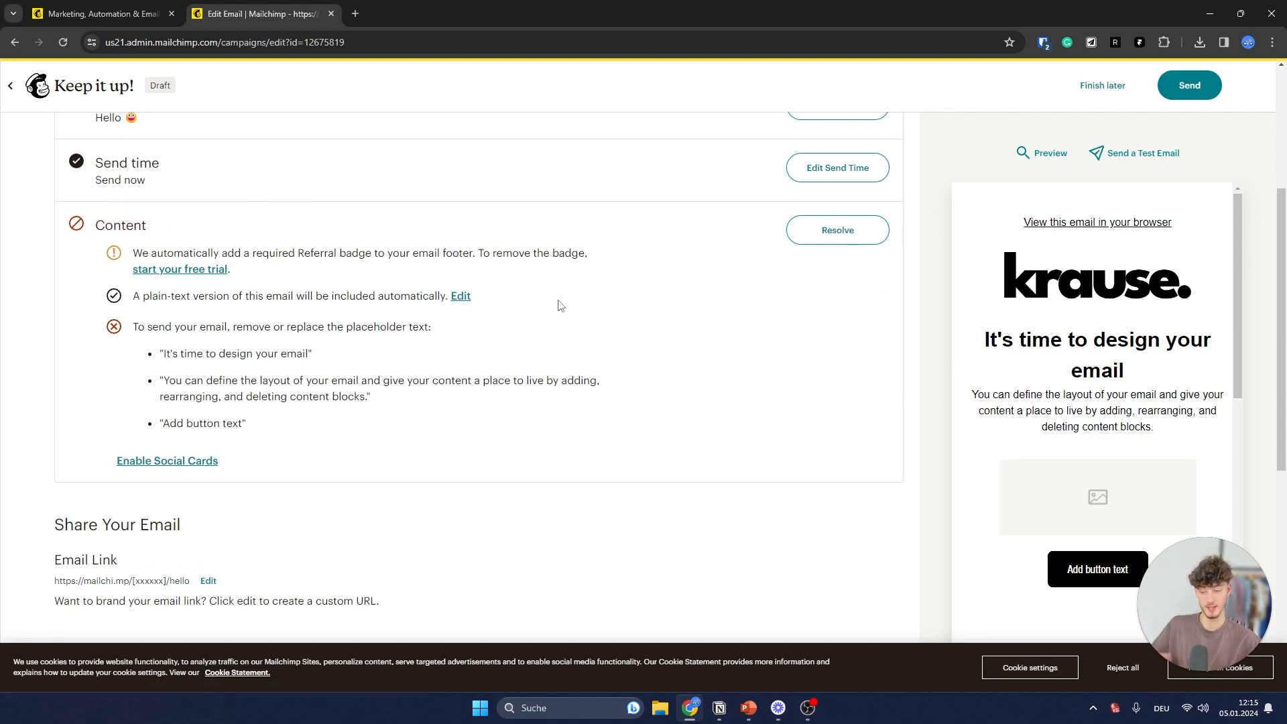
pyautogui.scroll(-7, 561, 305)
pyautogui.scroll(-1, 1139, 328)
pyautogui.scroll(1, 1084, 407)
pyautogui.scroll(7, 630, 320)
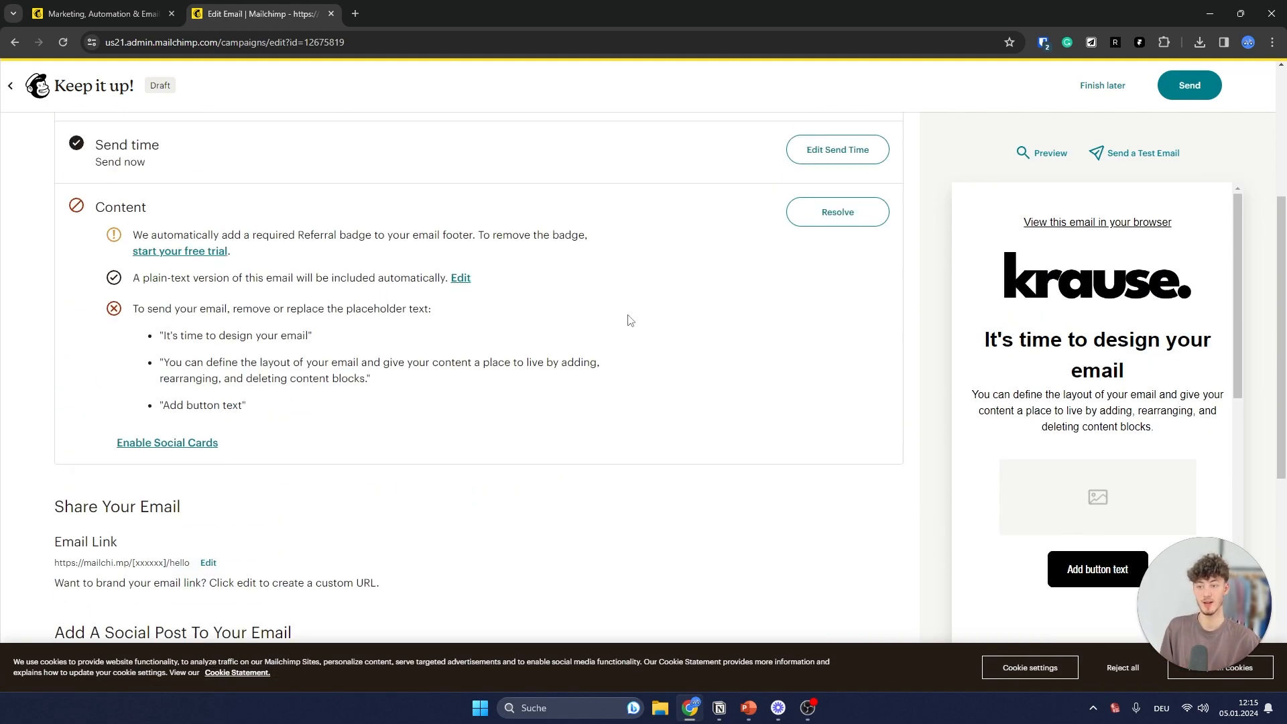
pyautogui.scroll(-5, 606, 319)
pyautogui.scroll(5, 592, 344)
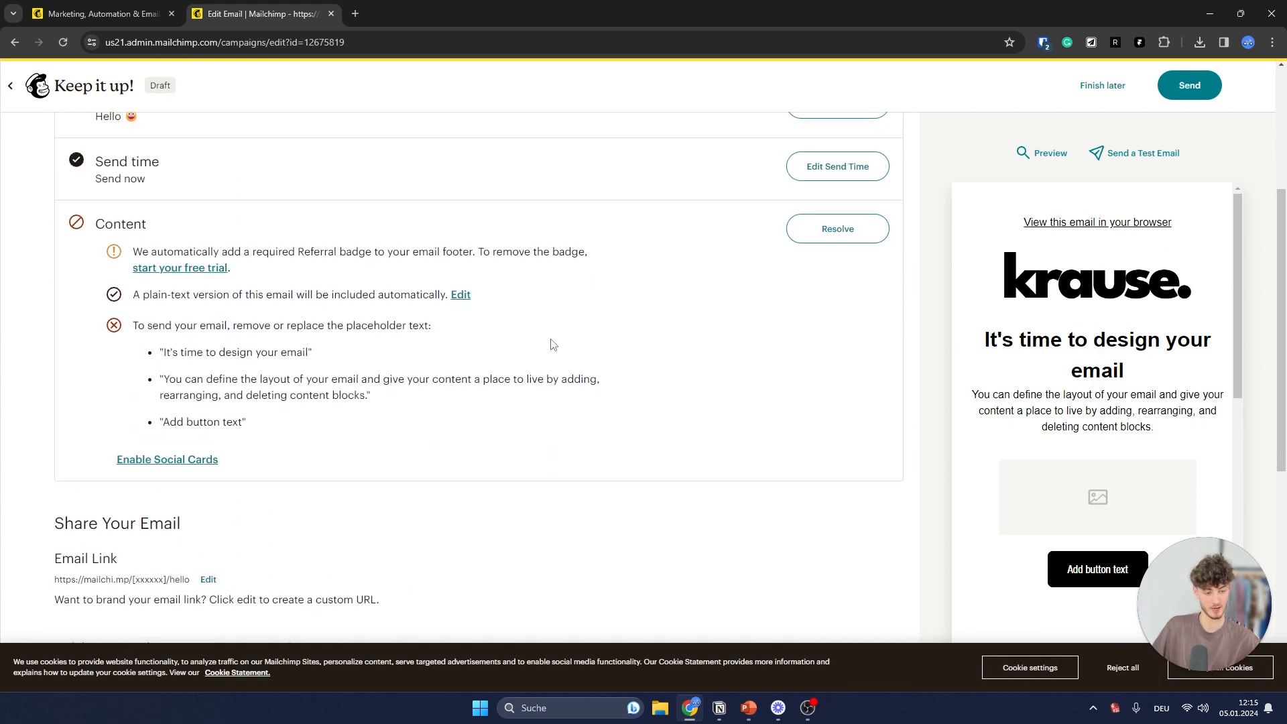
pyautogui.scroll(-3, 552, 345)
pyautogui.scroll(-2, 484, 365)
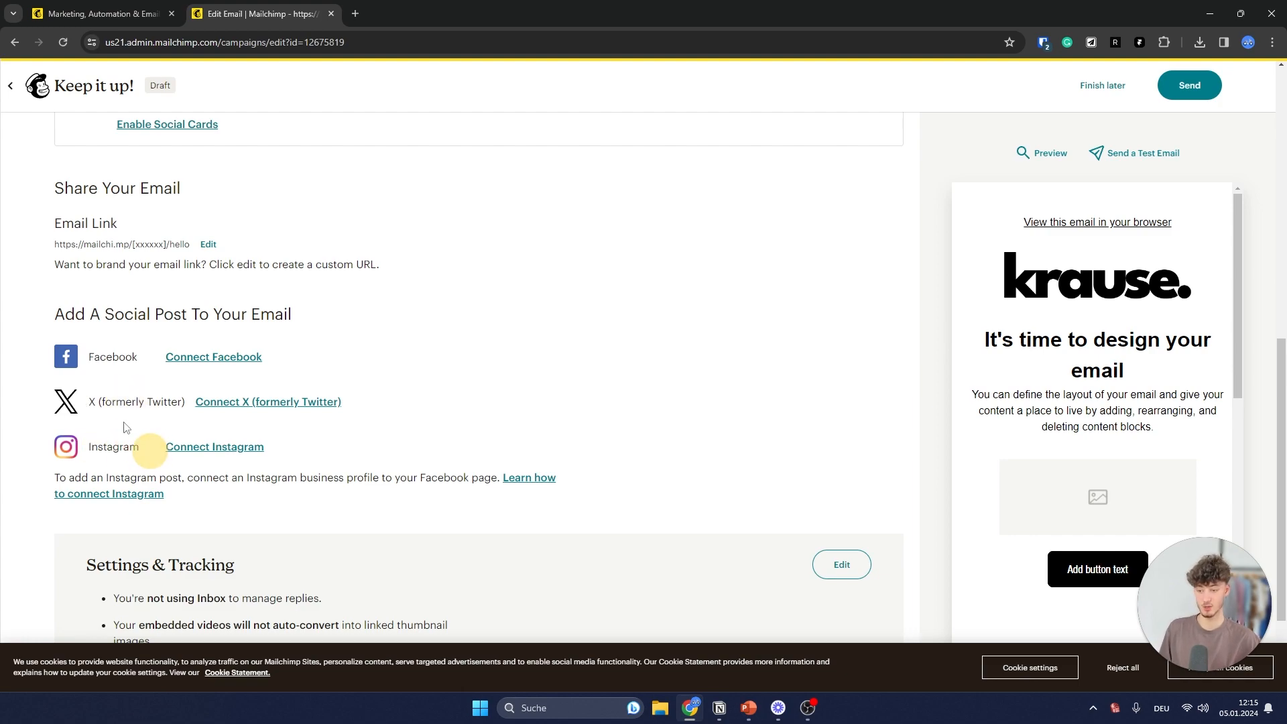
# - Look over the Facebook, X and Instagram social post options and scroll the email preview
pyautogui.moveTo(95, 401); pyautogui.dragTo(179, 400)
pyautogui.moveTo(99, 446); pyautogui.dragTo(144, 442)
pyautogui.click(143, 408)
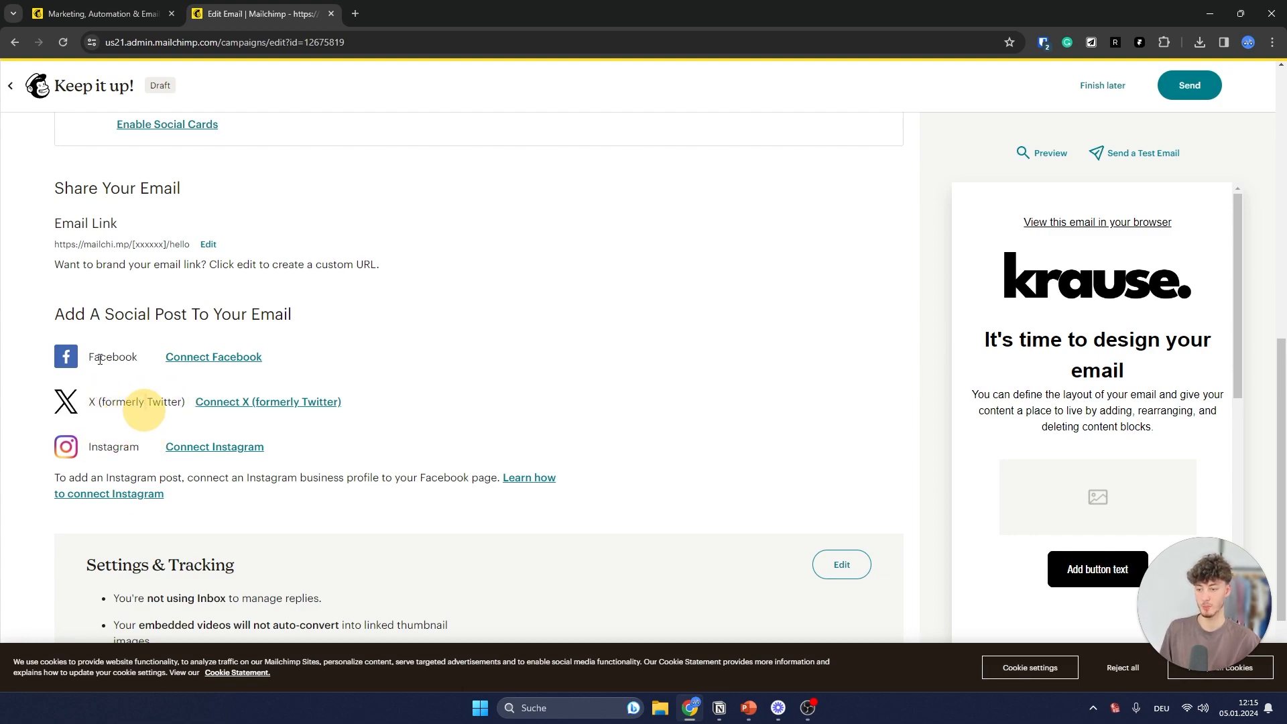
pyautogui.moveTo(87, 356); pyautogui.dragTo(127, 349)
pyautogui.scroll(-5, 993, 313)
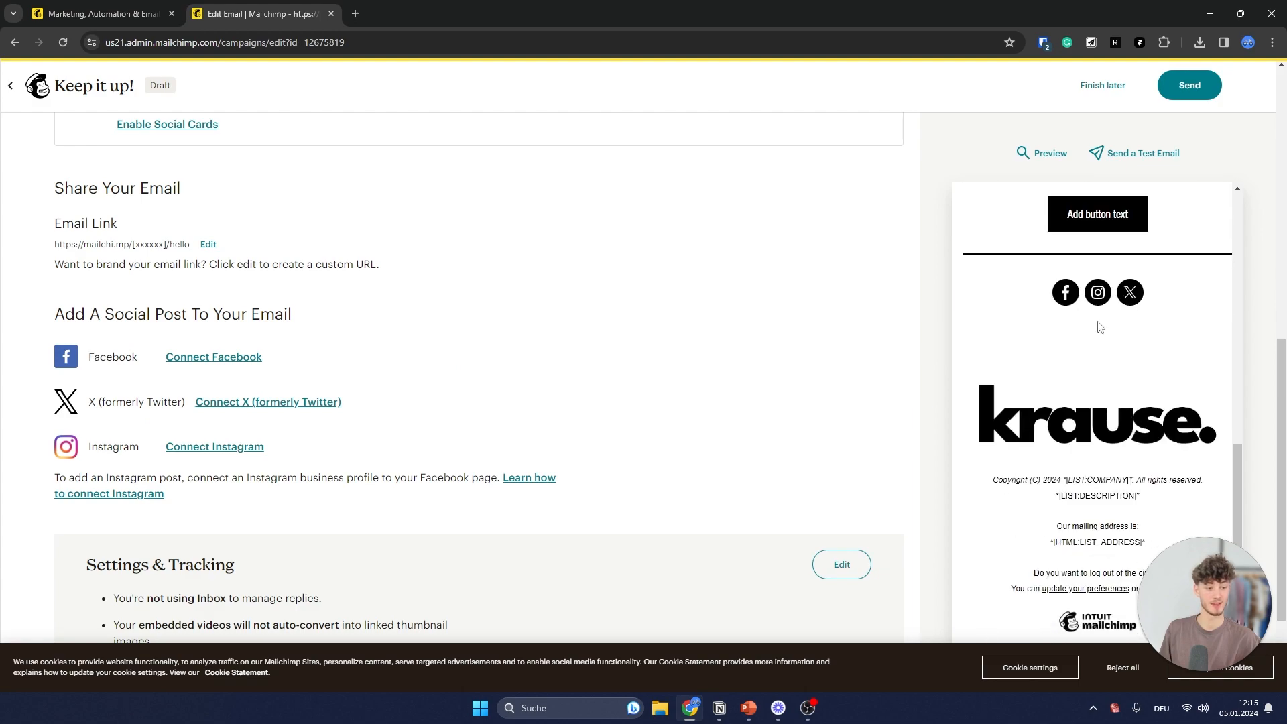
pyautogui.scroll(-2, 659, 318)
pyautogui.moveTo(1241, 581); pyautogui.dragTo(759, 477)
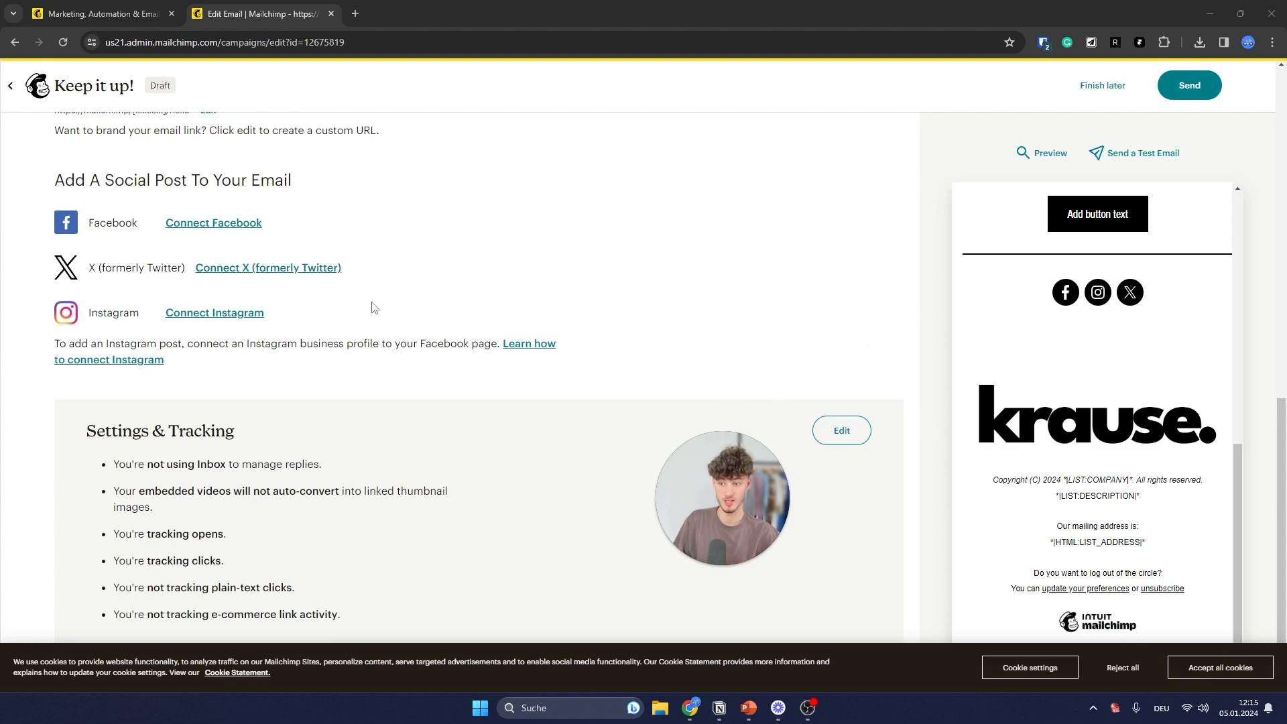
pyautogui.scroll(2, 371, 307)
pyautogui.scroll(-2, 401, 371)
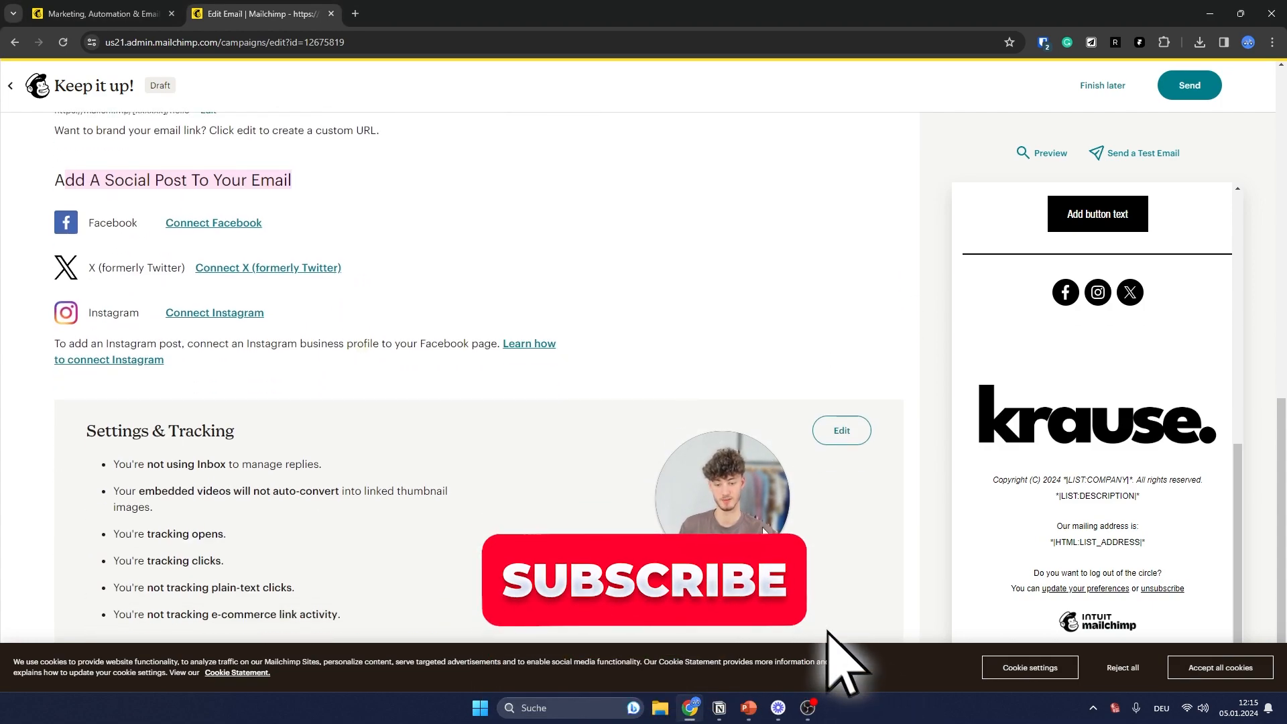